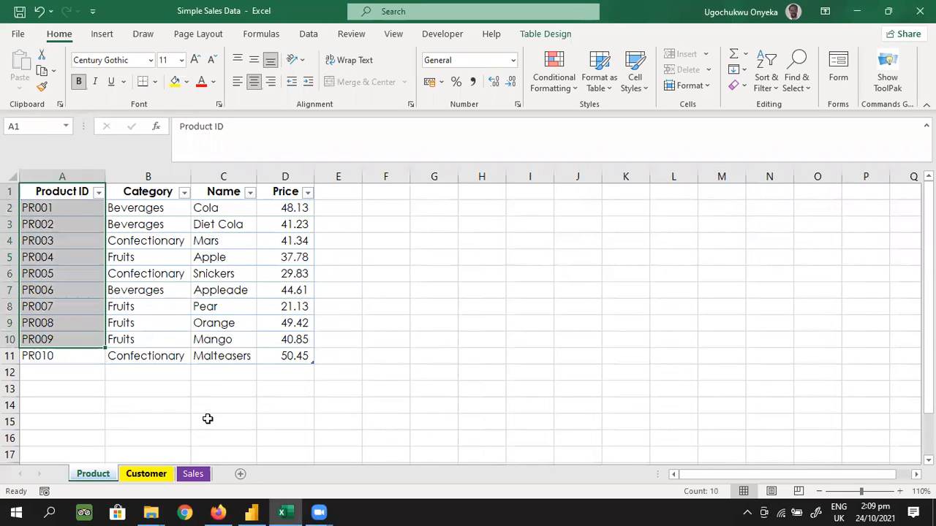
# - Review the Customer and Sales sheets, going through the sales records to the last invoice and back to the first
pyautogui.hotkey('ctrl', 'pagedown')
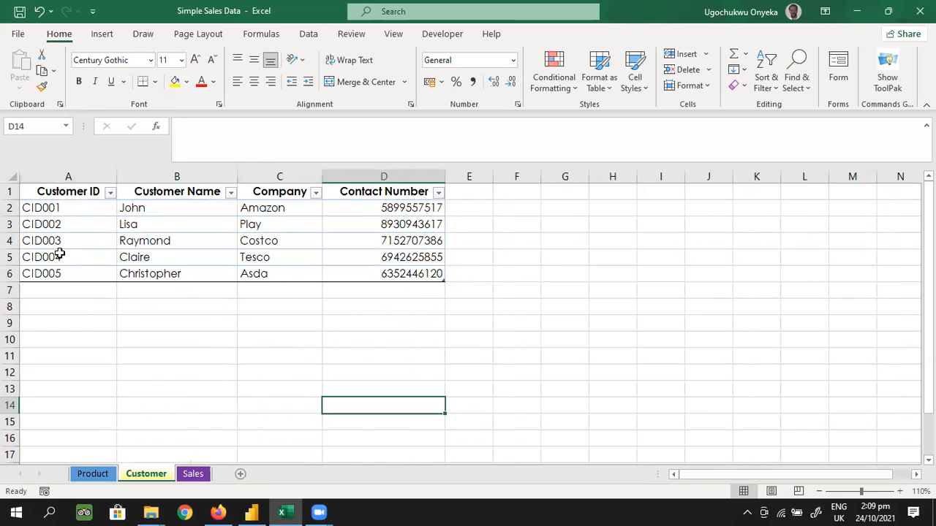
pyautogui.hotkey('ctrl', 'pagedown')
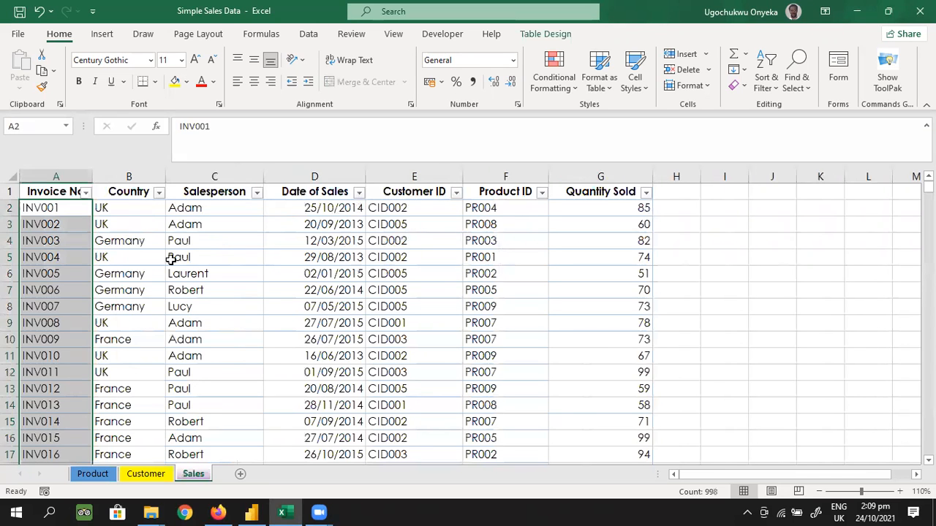
pyautogui.moveTo(928, 187); pyautogui.dragTo(928, 448)
pyautogui.scroll(-2, 338, 355)
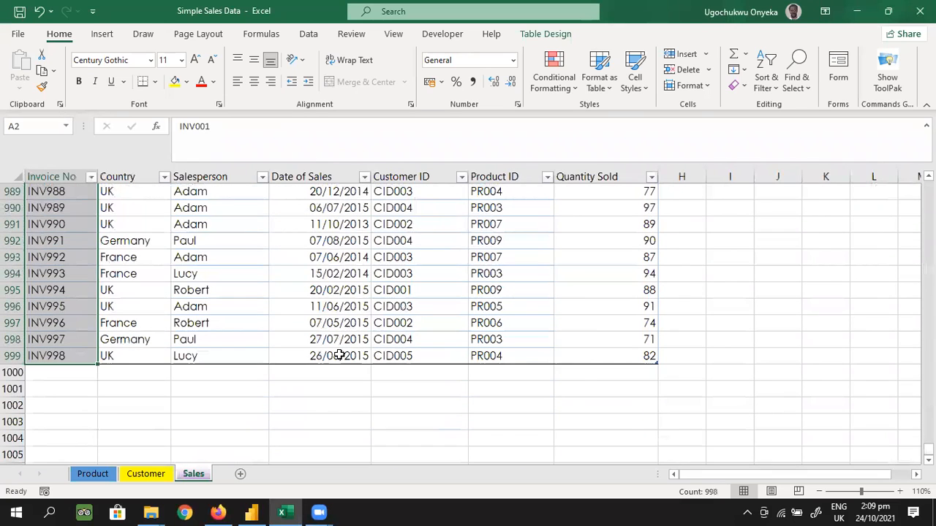
pyautogui.click(52, 357)
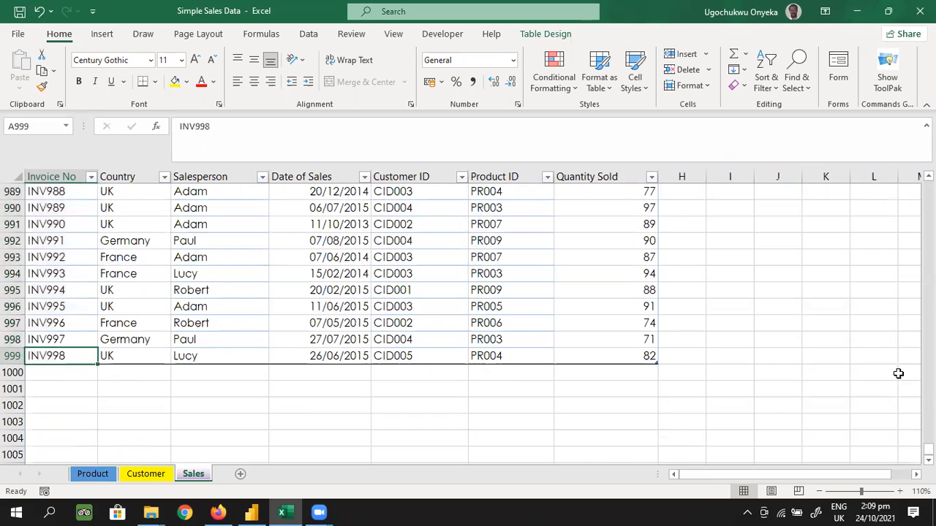
pyautogui.moveTo(928, 450); pyautogui.dragTo(929, 183)
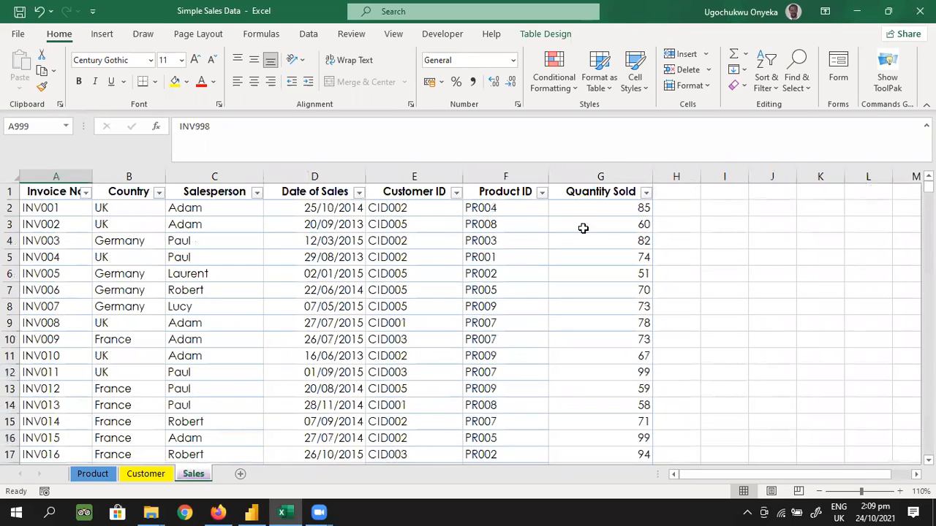
# - Examine the Invoice No, Country, Salesperson, Date of Sales and Customer ID columns of the Sales sheet
pyautogui.click(55, 176)
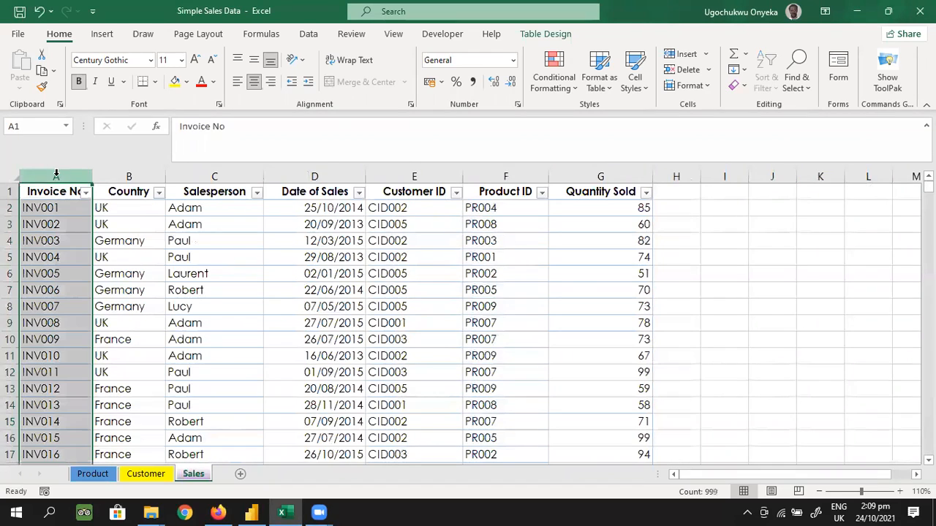
pyautogui.click(124, 191)
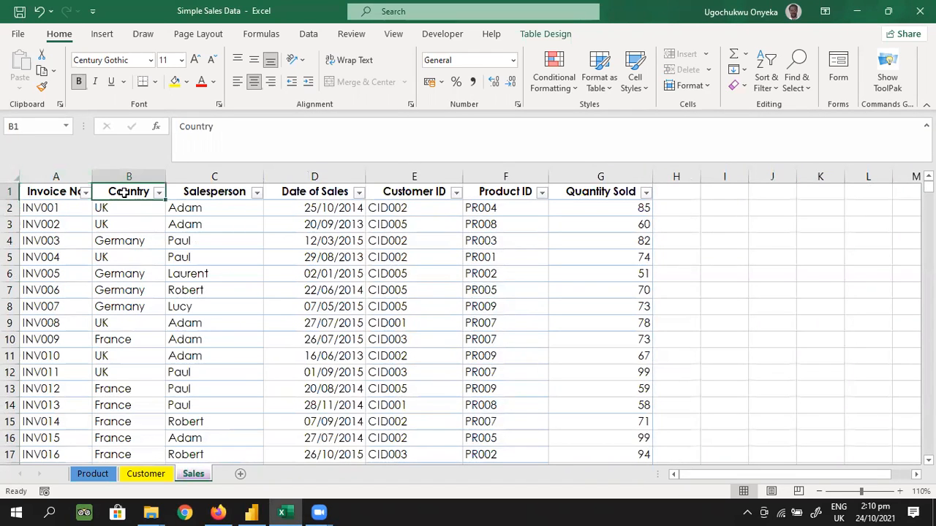
pyautogui.click(190, 183)
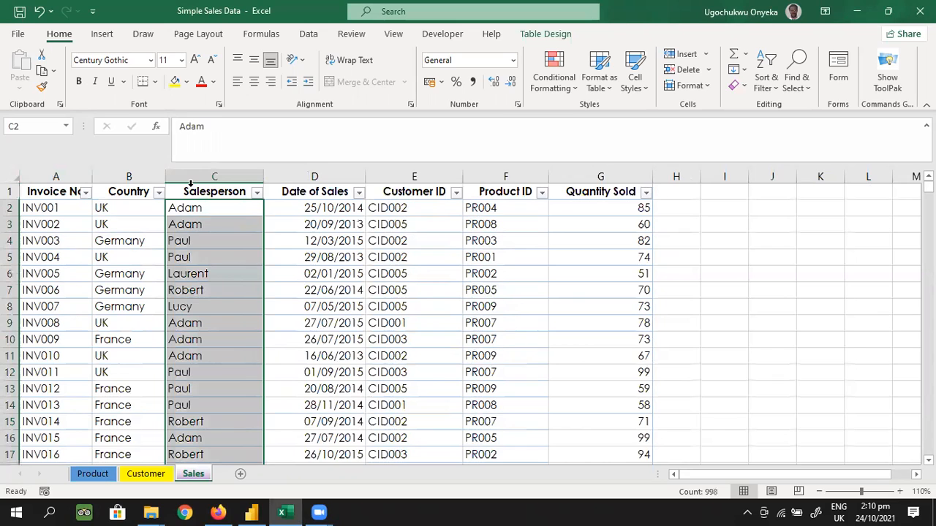
pyautogui.click(324, 192)
pyautogui.click(424, 192)
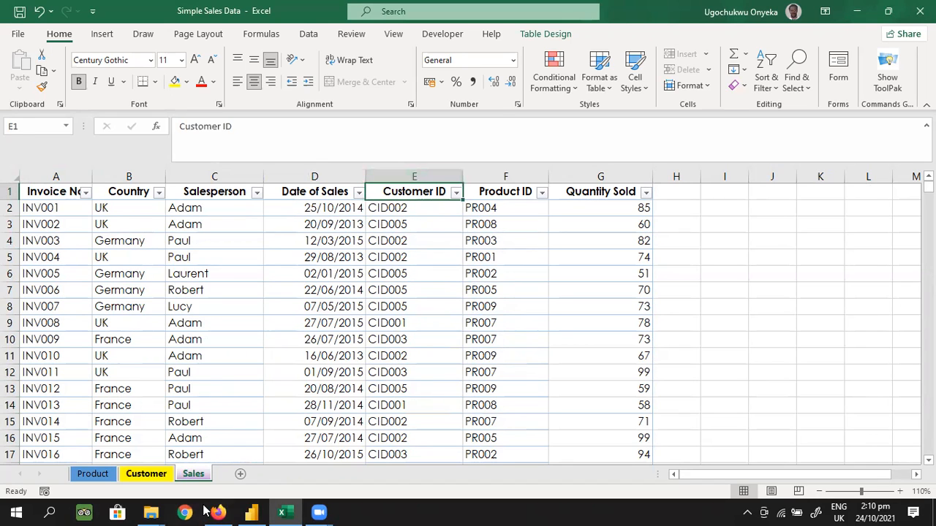
# - Compare the Sales sheet's customer and product IDs with the Customer and Product sheets, and check the Quantity Sold column
pyautogui.click(146, 474)
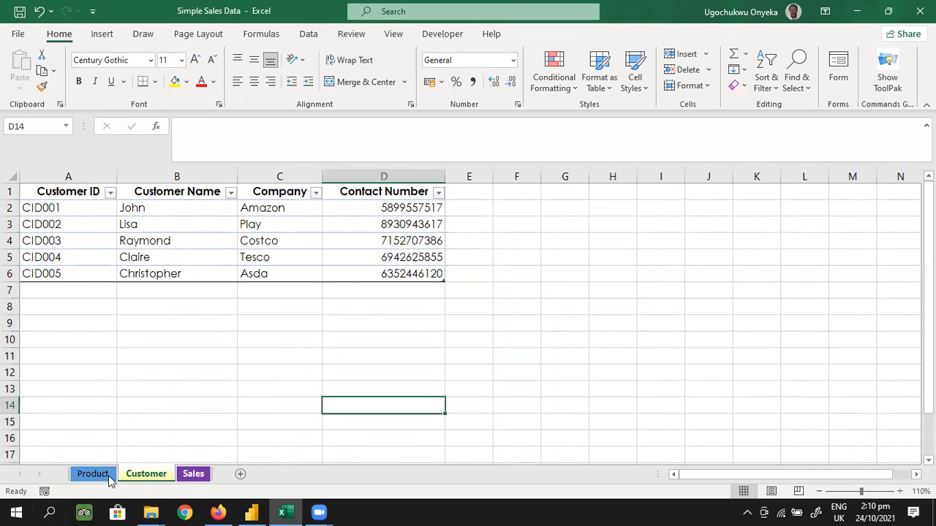
pyautogui.click(193, 474)
pyautogui.click(506, 196)
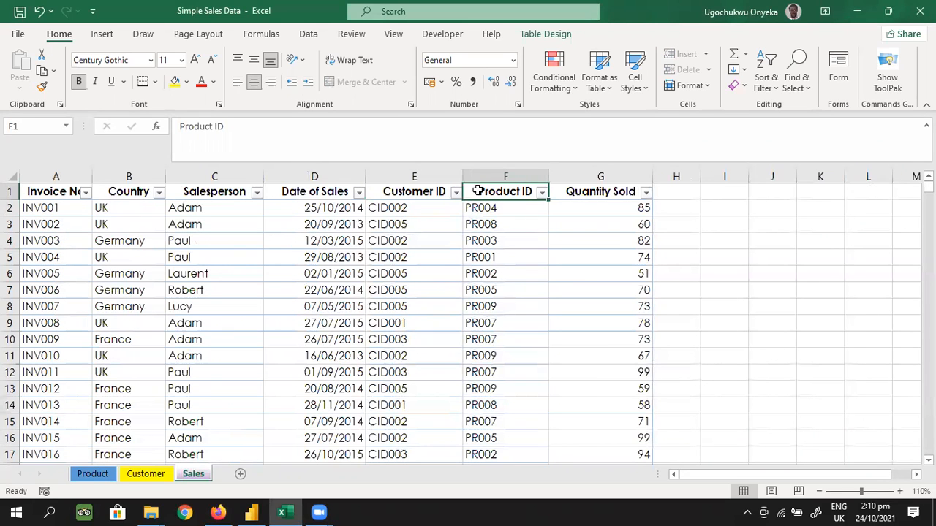
pyautogui.click(93, 473)
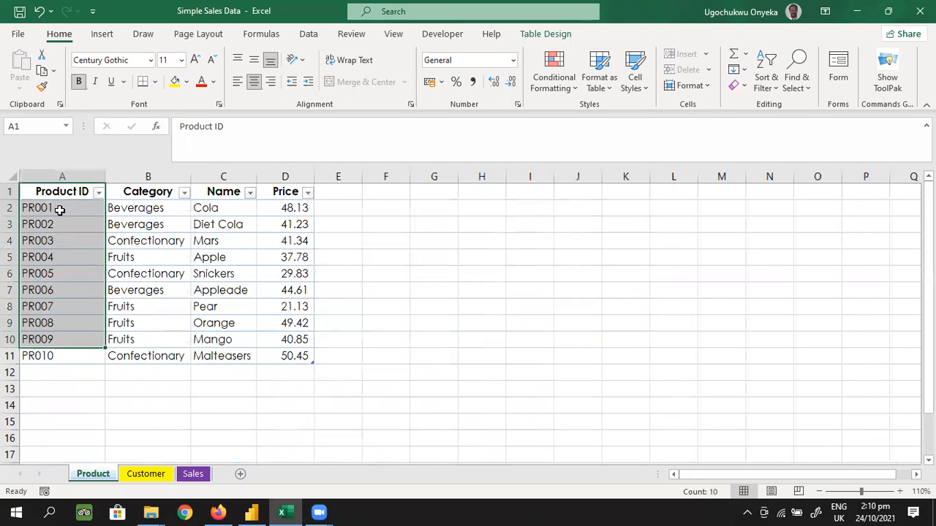
pyautogui.click(193, 473)
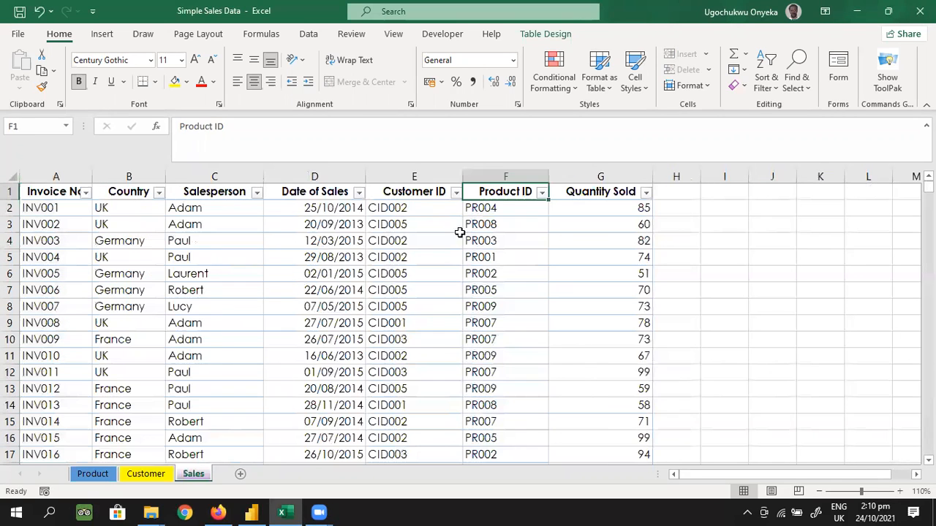
pyautogui.click(618, 191)
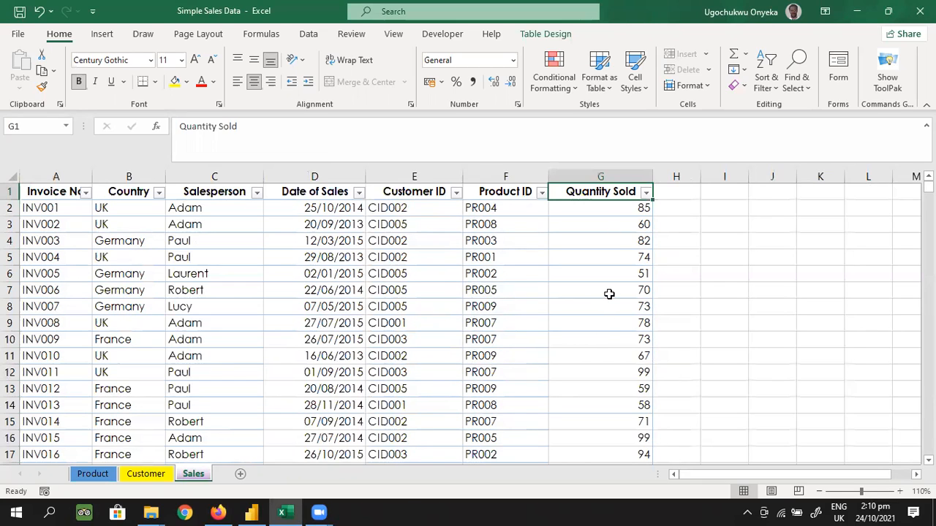
# - Check the empty column beside Quantity Sold in Sales and inspect Cola's price on the Product sheet
pyautogui.click(669, 194)
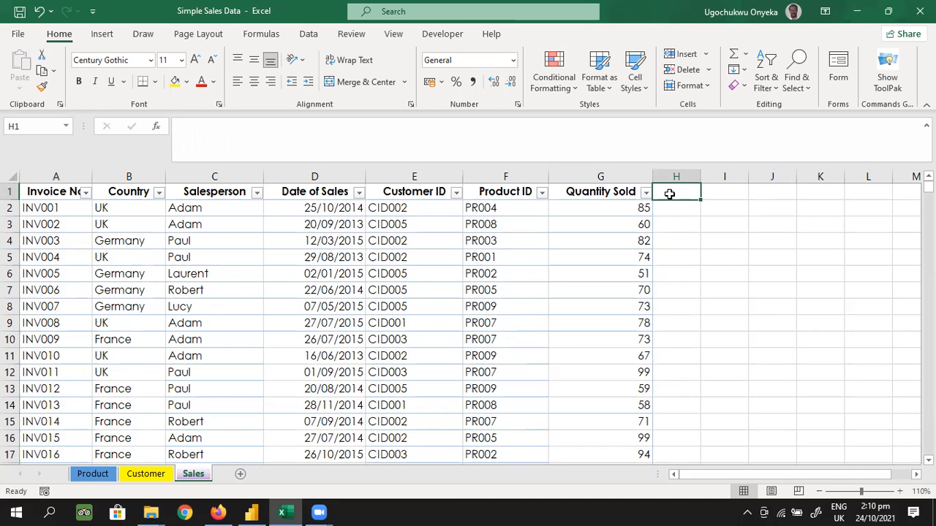
pyautogui.click(97, 475)
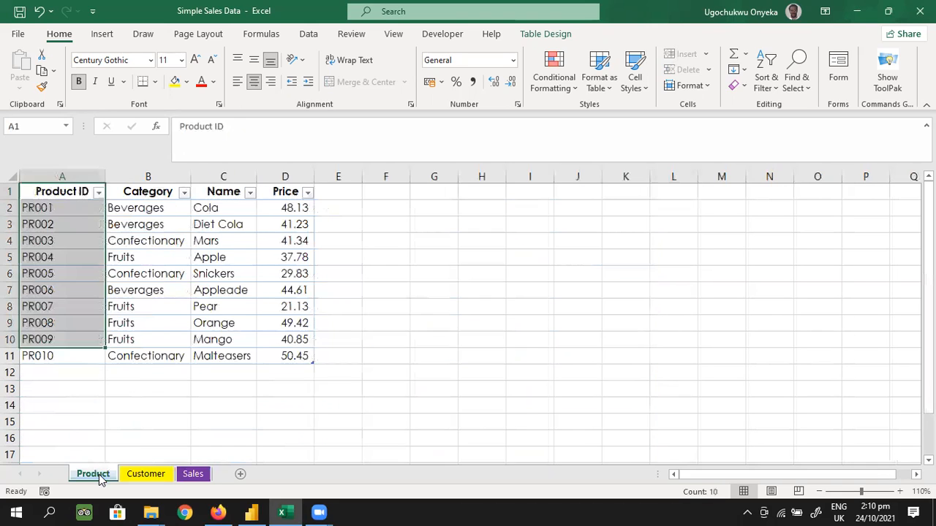
pyautogui.click(285, 207)
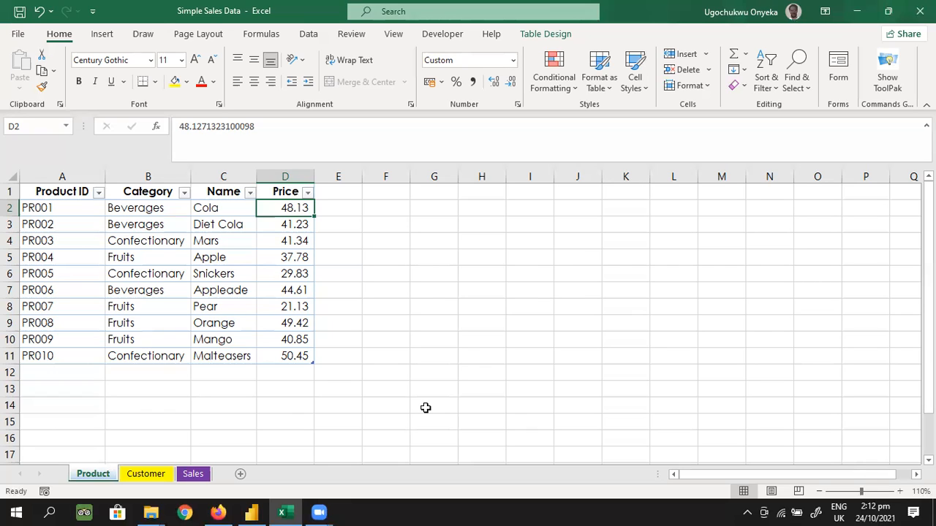
pyautogui.click(543, 511)
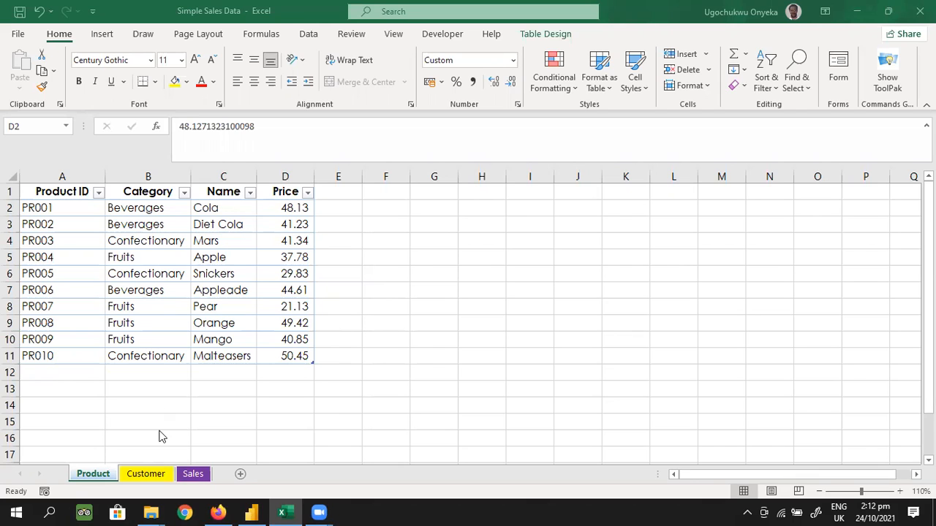
pyautogui.click(117, 473)
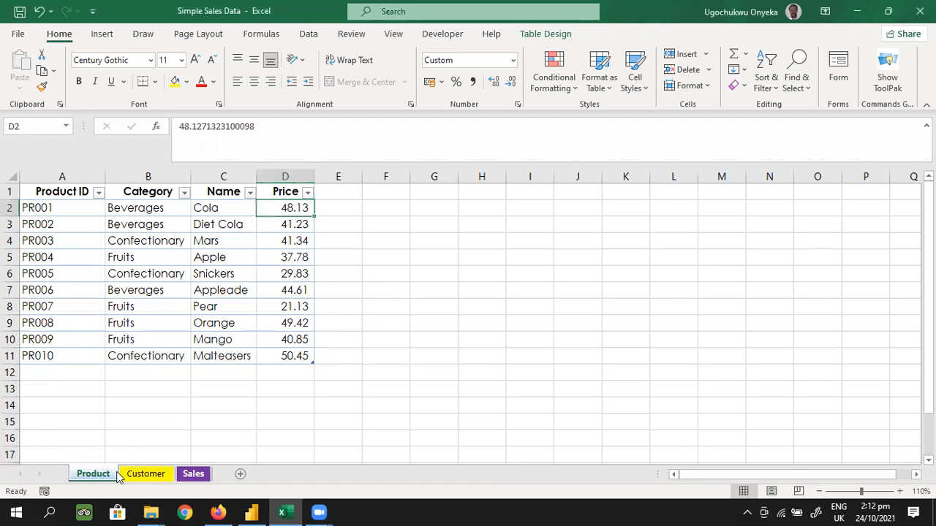
pyautogui.click(193, 474)
pyautogui.click(120, 476)
pyautogui.click(103, 478)
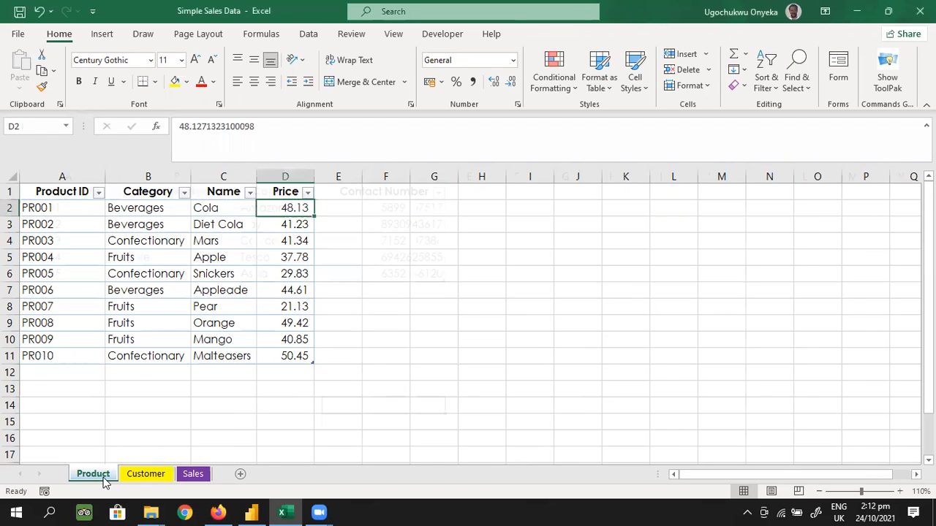
# - Switch to Power BI Desktop, collapse the tables' field lists, and view the data of the Product and Sales tables
pyautogui.click(251, 512)
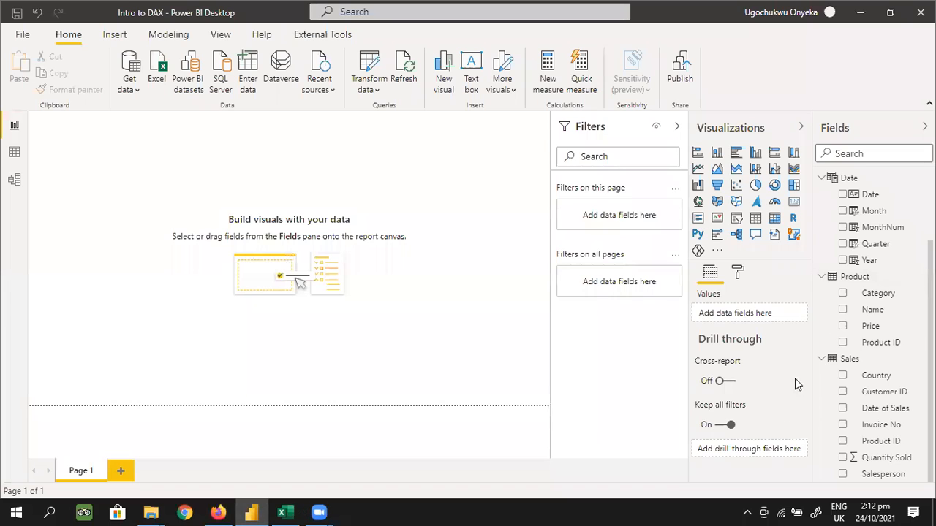
pyautogui.click(14, 153)
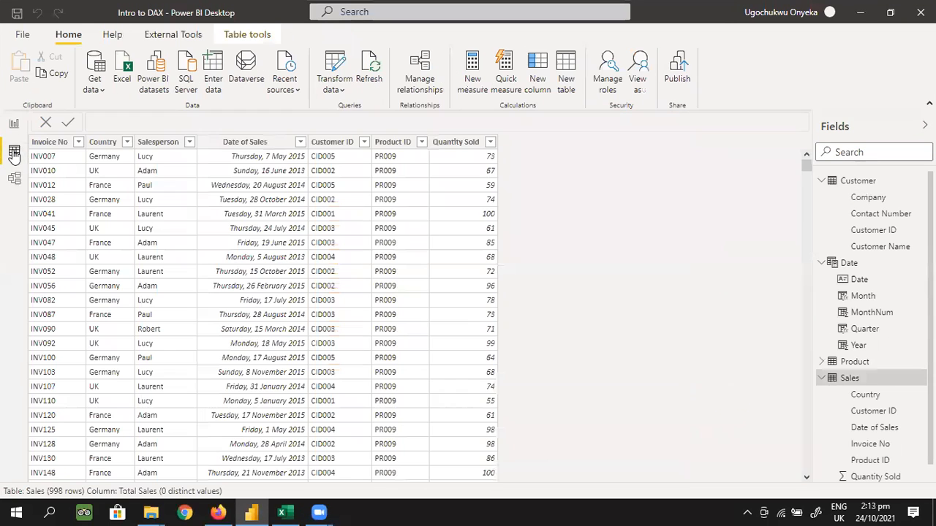
pyautogui.click(821, 180)
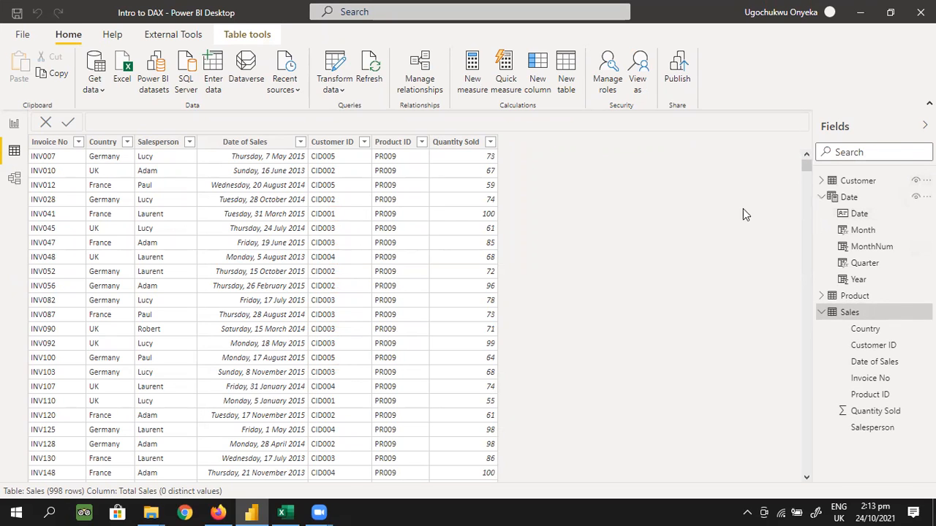
pyautogui.click(821, 197)
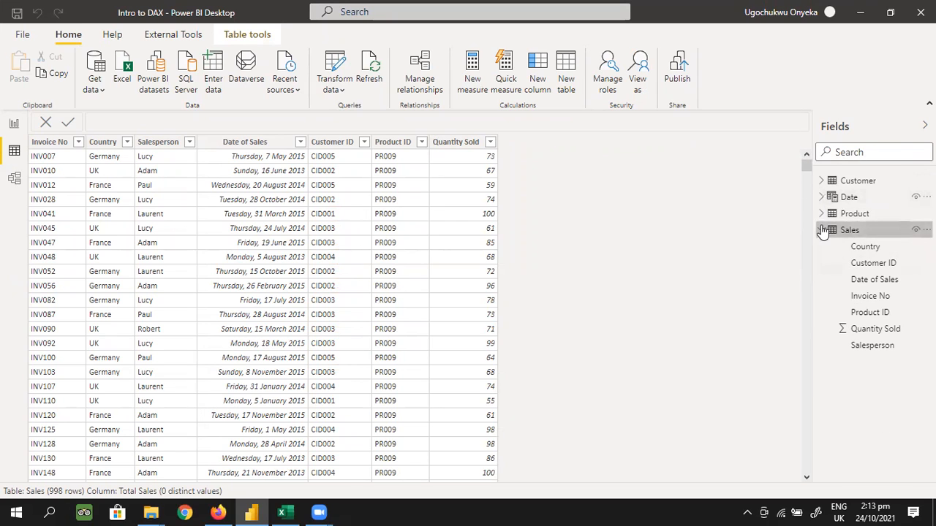
pyautogui.click(821, 231)
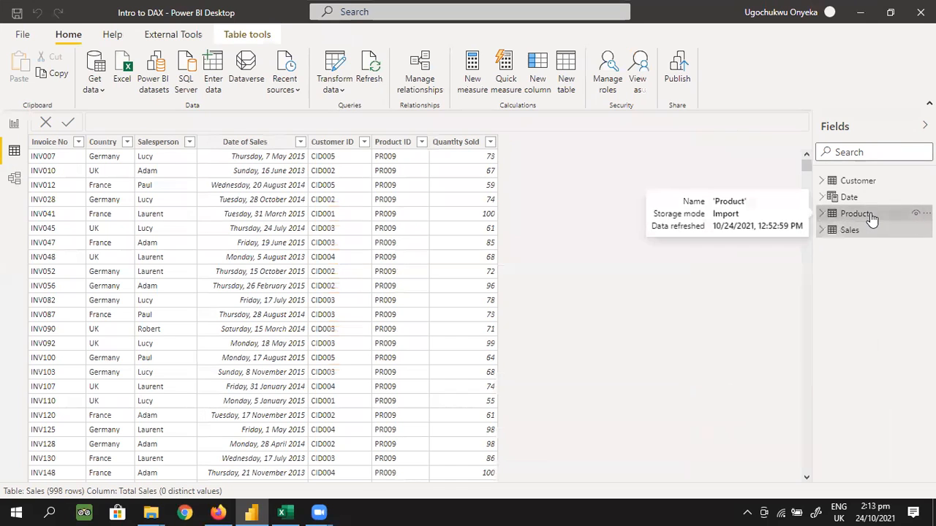
pyautogui.click(869, 217)
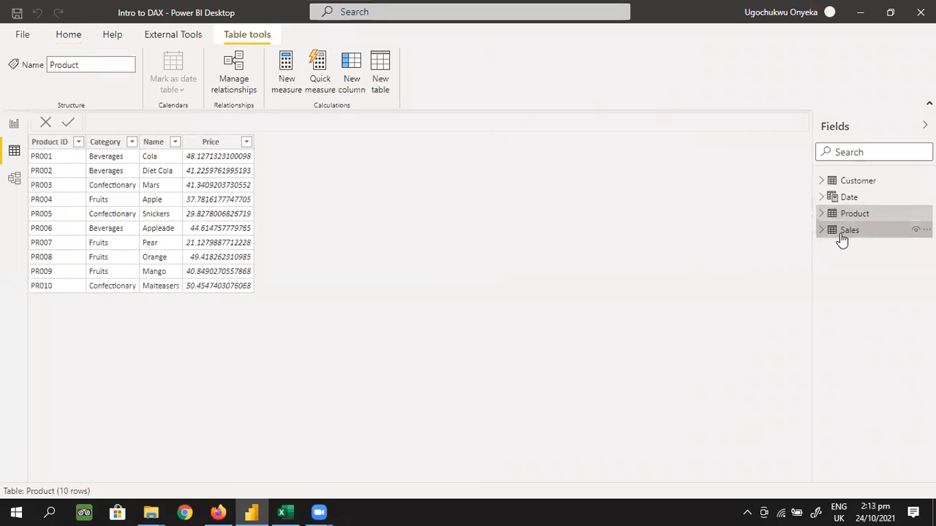
pyautogui.click(837, 238)
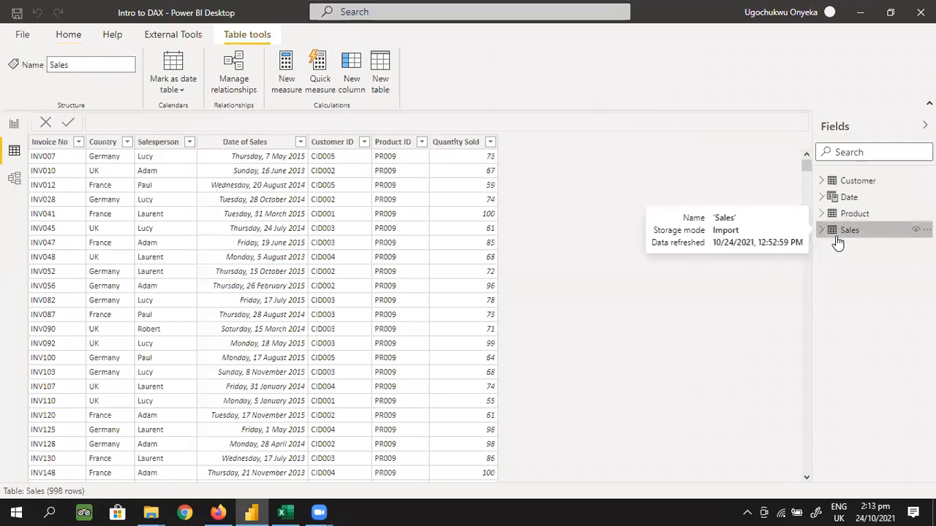
# - Examine the Date table's data, its CALENDARAUTO formula and the options for marking it as a date table
pyautogui.click(849, 198)
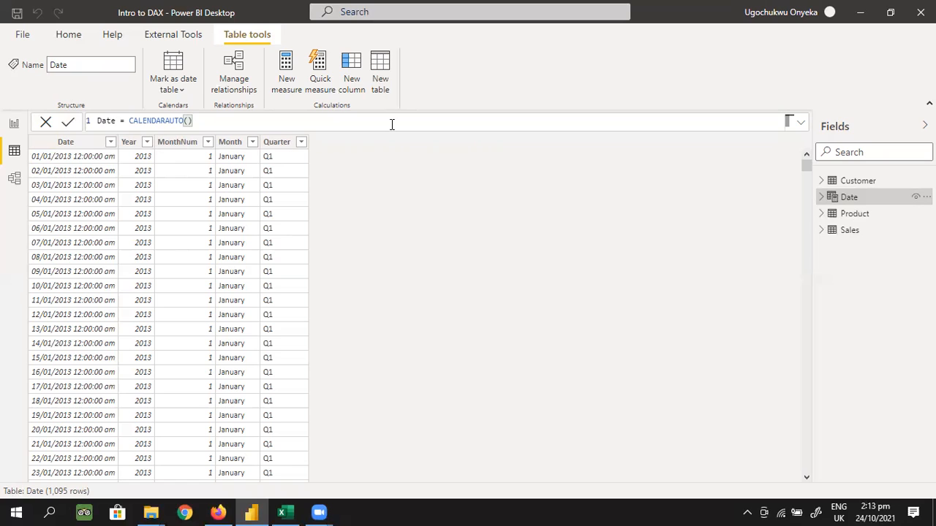
pyautogui.click(182, 100)
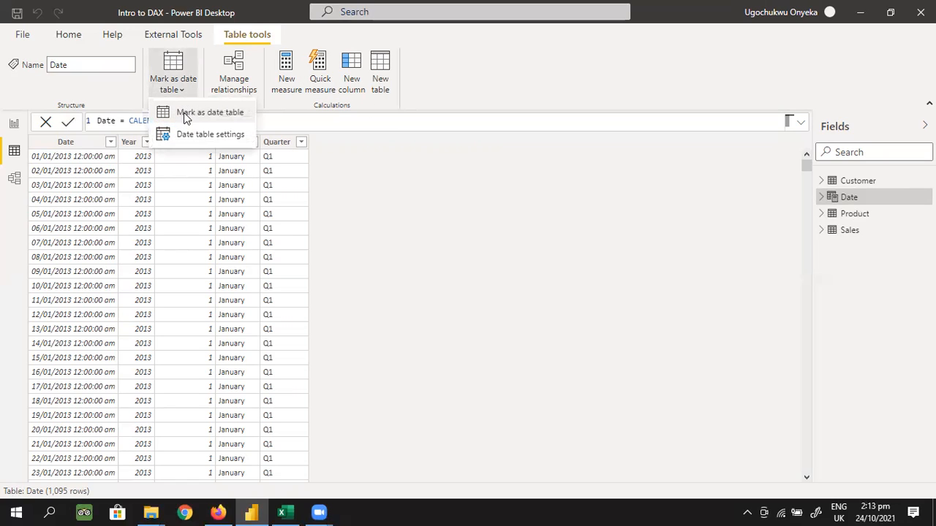
pyautogui.click(619, 205)
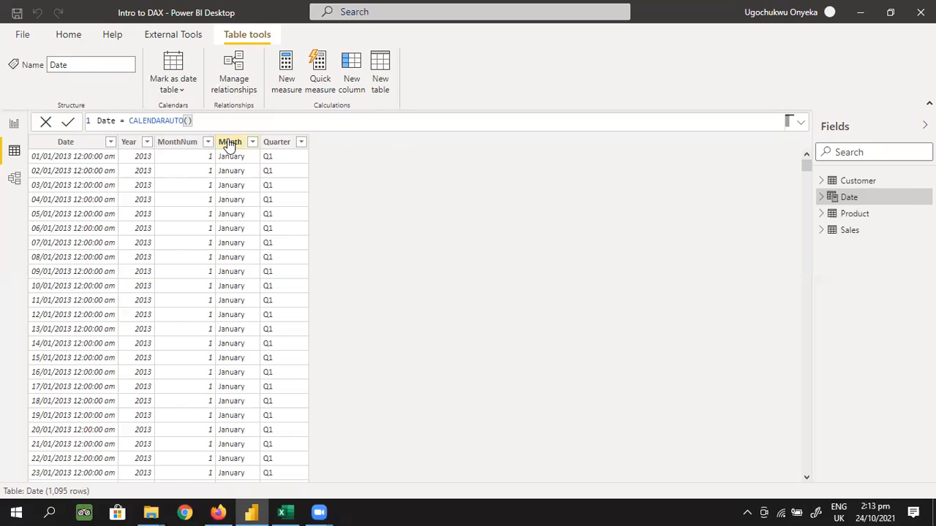
# - Inspect the formulas of the Date table's Month, MonthNum and Quarter columns and the sort-by setting of Month
pyautogui.click(230, 143)
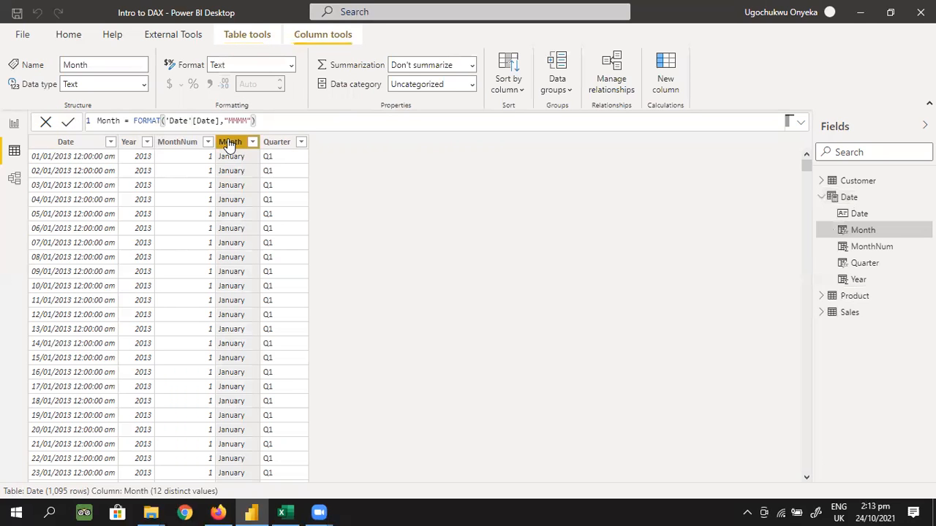
pyautogui.click(512, 89)
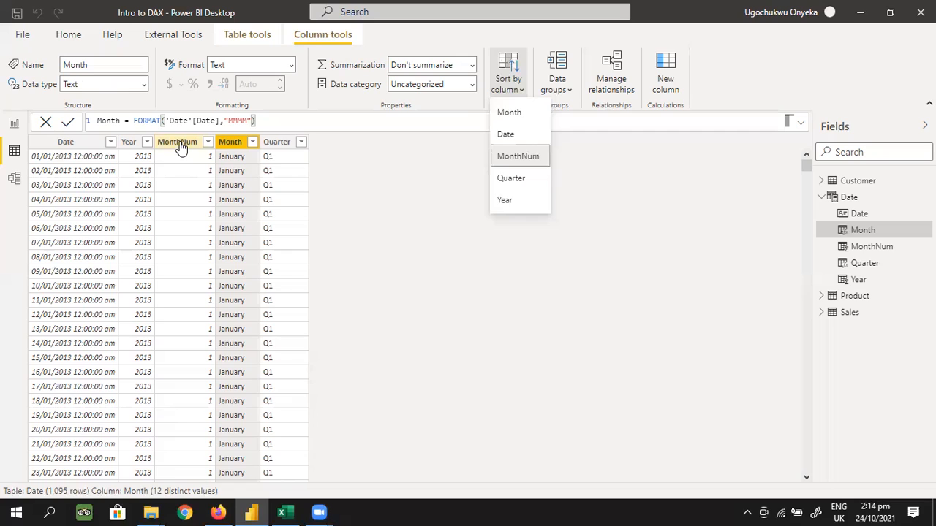
pyautogui.click(181, 146)
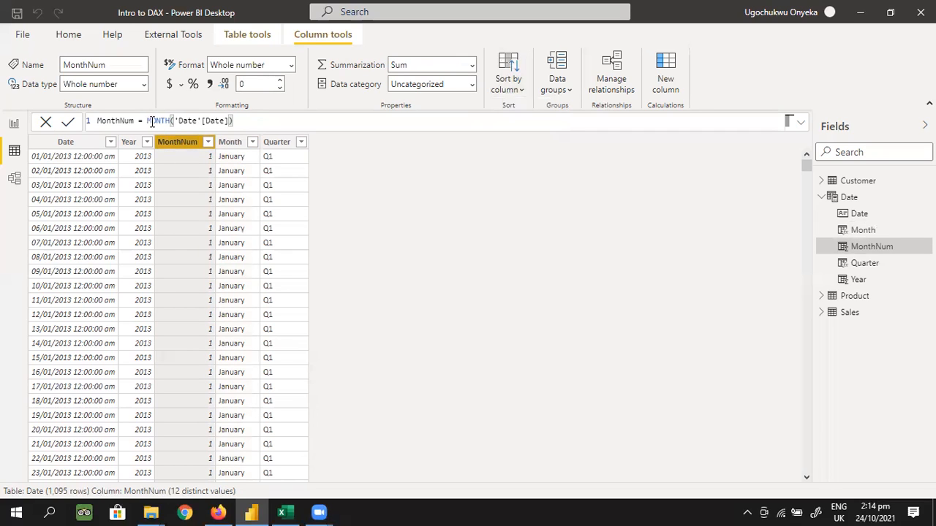
pyautogui.click(271, 141)
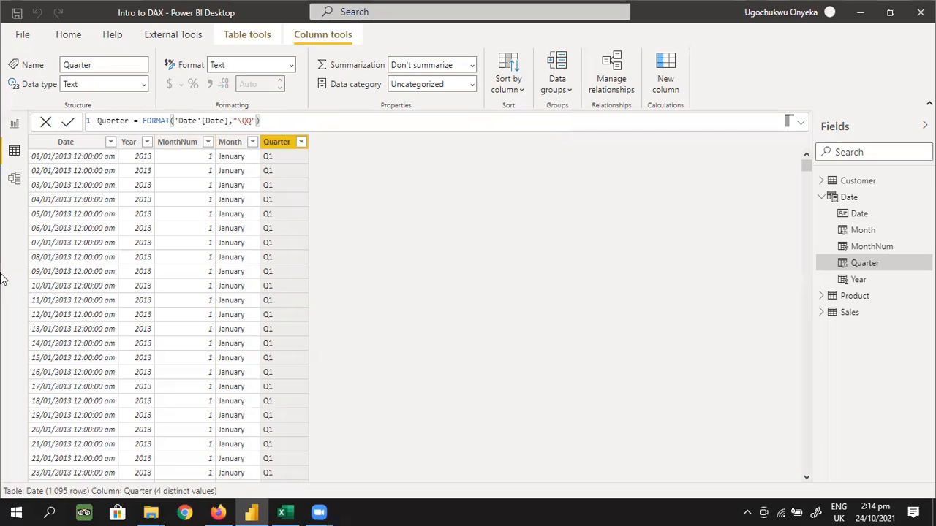
# - Examine the relationships between the Customer, Product, Date and Sales tables in the model view
pyautogui.click(14, 179)
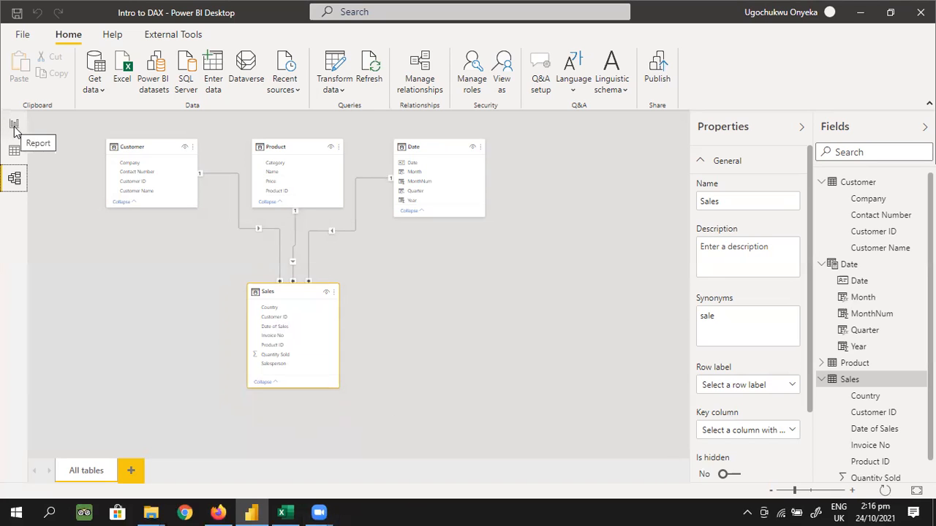
# - Return to the data view, switch to the Simple Sales Data workbook in Excel, and review its Product, Customer and Sales sheets
pyautogui.click(14, 154)
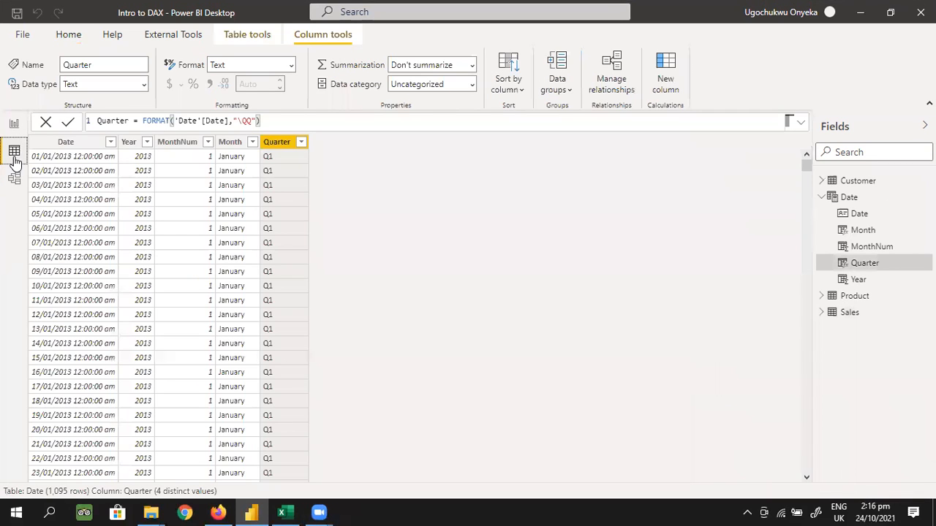
pyautogui.click(283, 512)
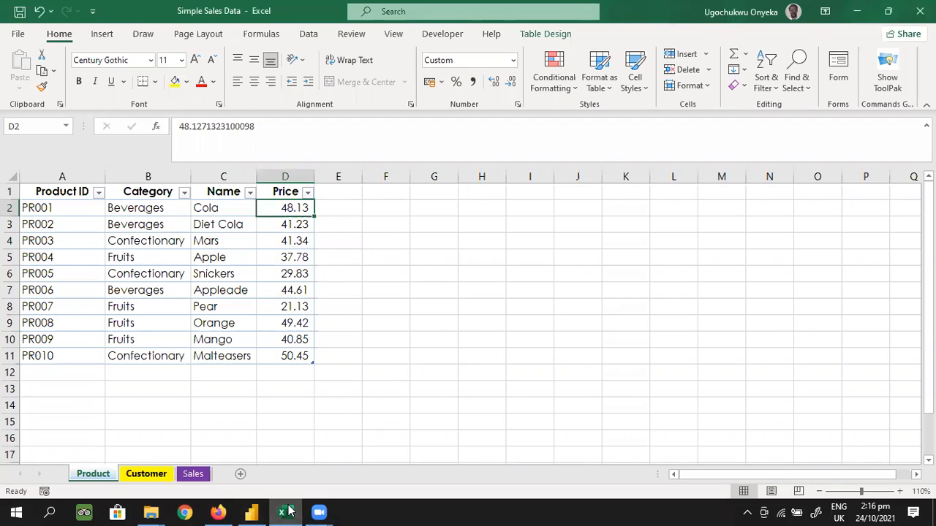
pyautogui.hotkey('ctrl', 'pagedown')
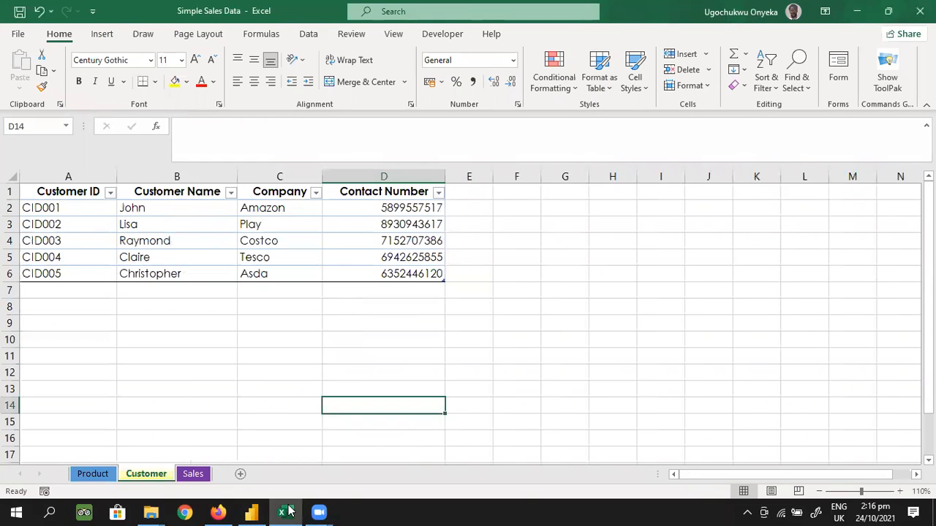
pyautogui.hotkey('ctrl', 'pagedown')
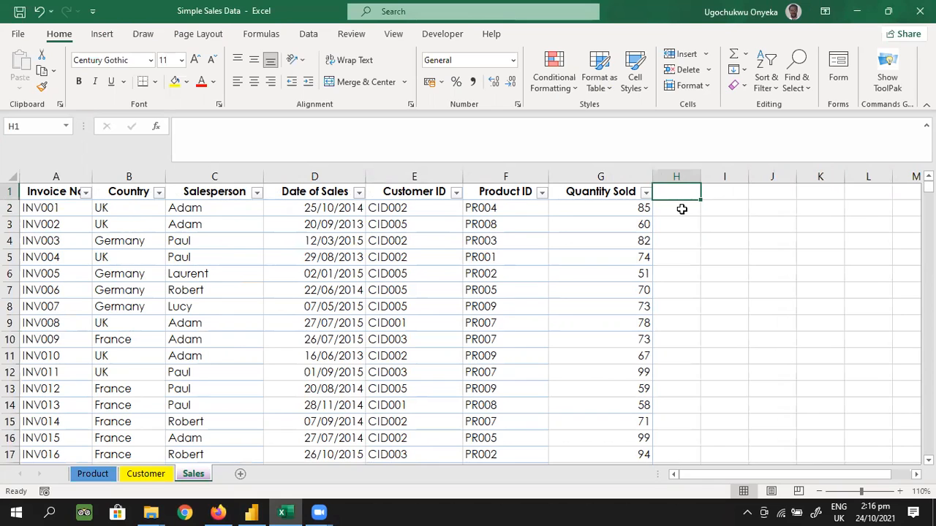
# - Switch to Power BI Desktop and examine the Sales table's Quantity Sold and Product ID columns alongside the Product table's Price column
pyautogui.click(251, 511)
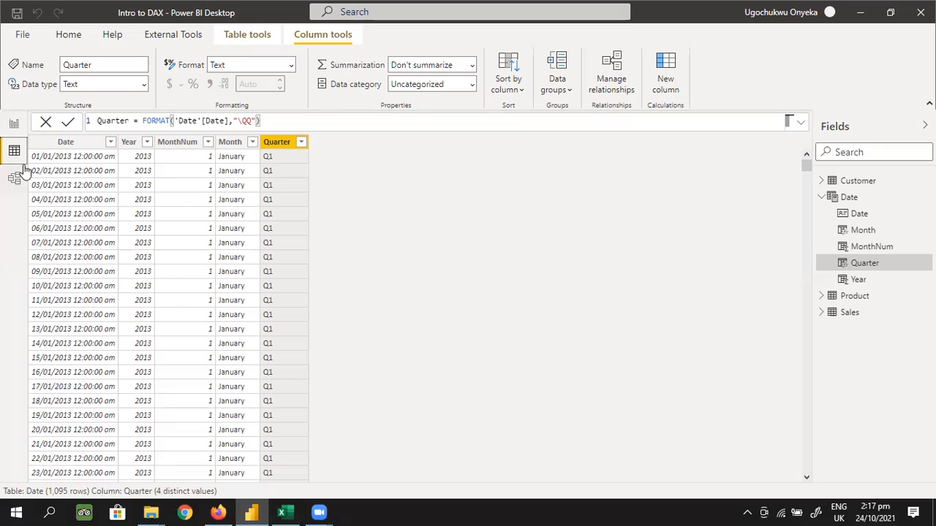
pyautogui.click(824, 199)
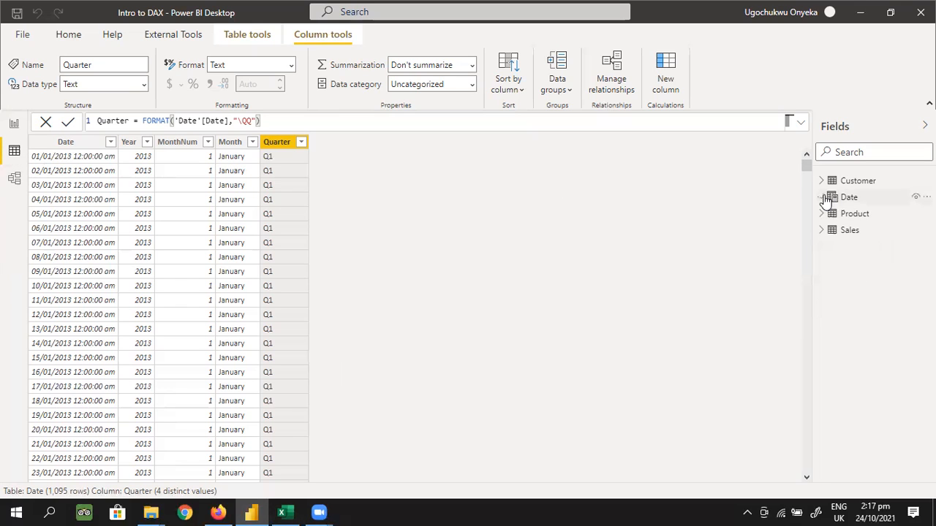
pyautogui.click(845, 233)
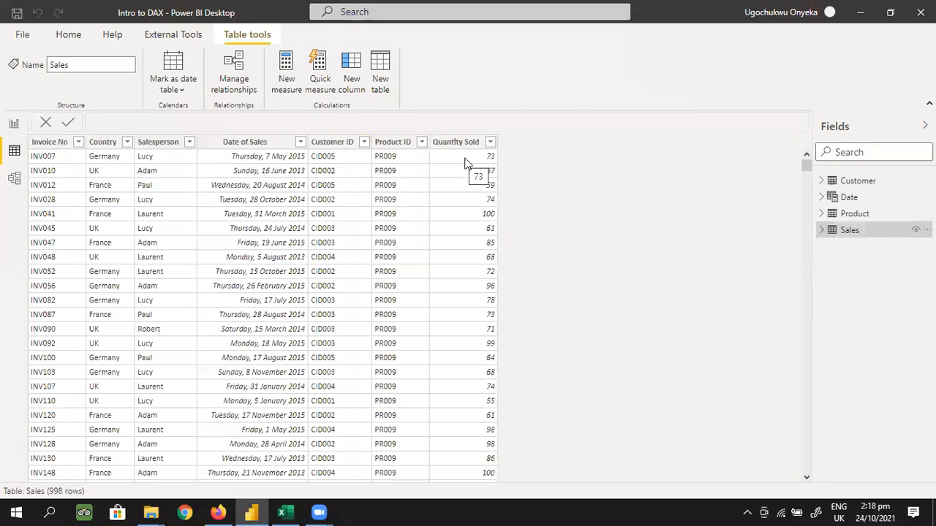
pyautogui.click(521, 159)
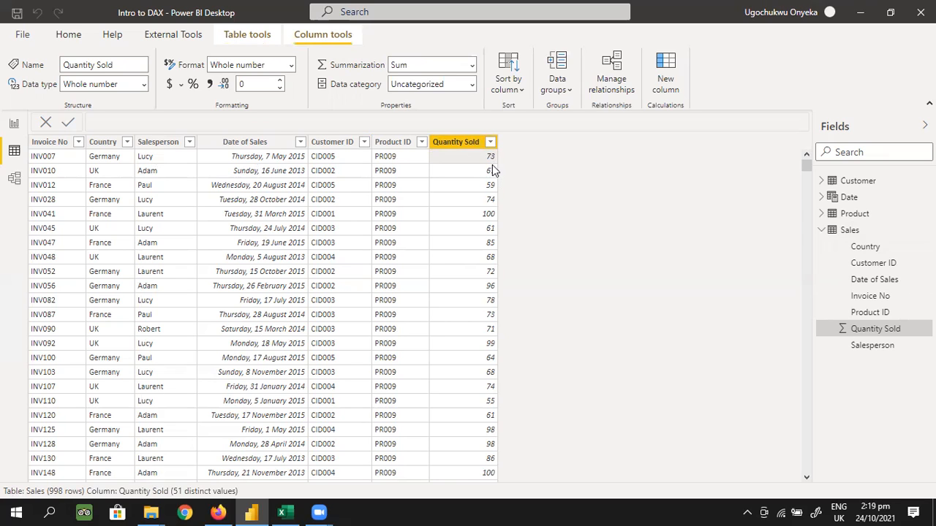
pyautogui.click(395, 162)
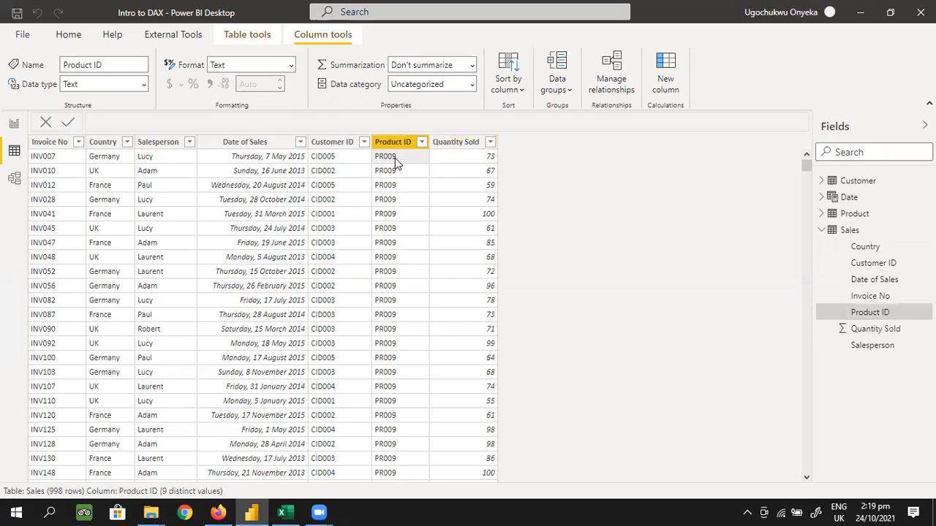
pyautogui.click(853, 214)
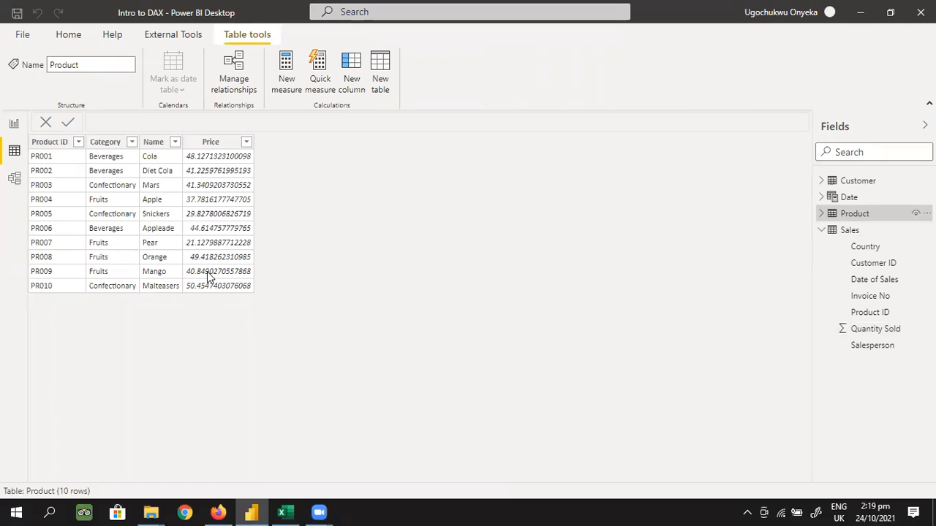
pyautogui.click(204, 281)
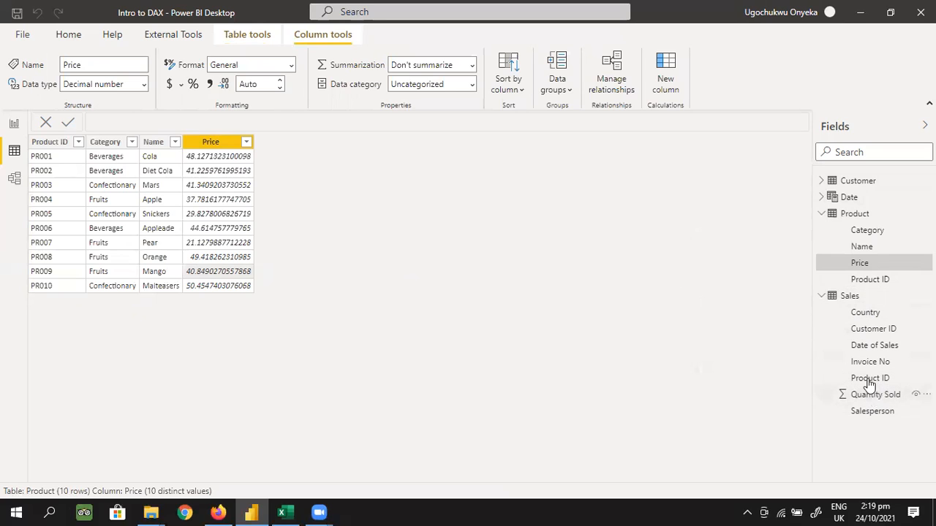
pyautogui.click(850, 296)
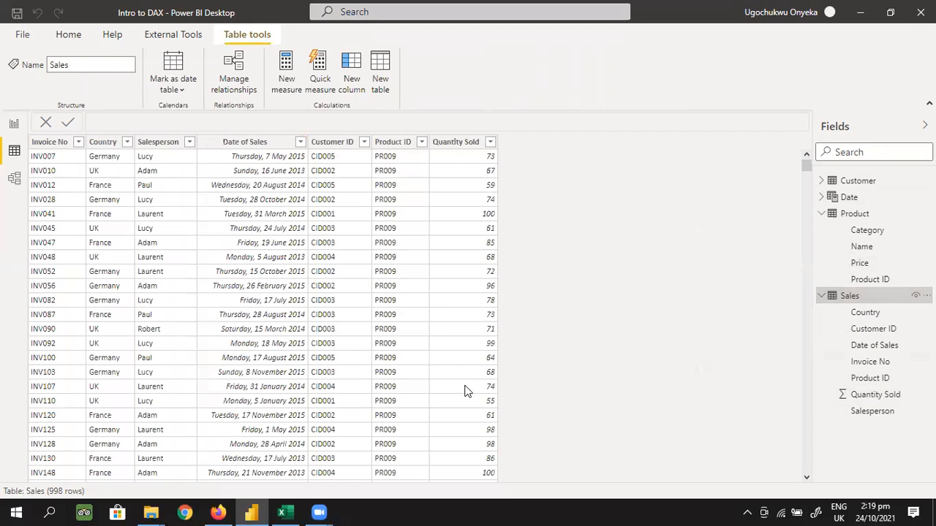
# - Switch to Excel, calculate =73*40.84 in cell I2 of the Sales sheet, and clear the cell
pyautogui.click(278, 511)
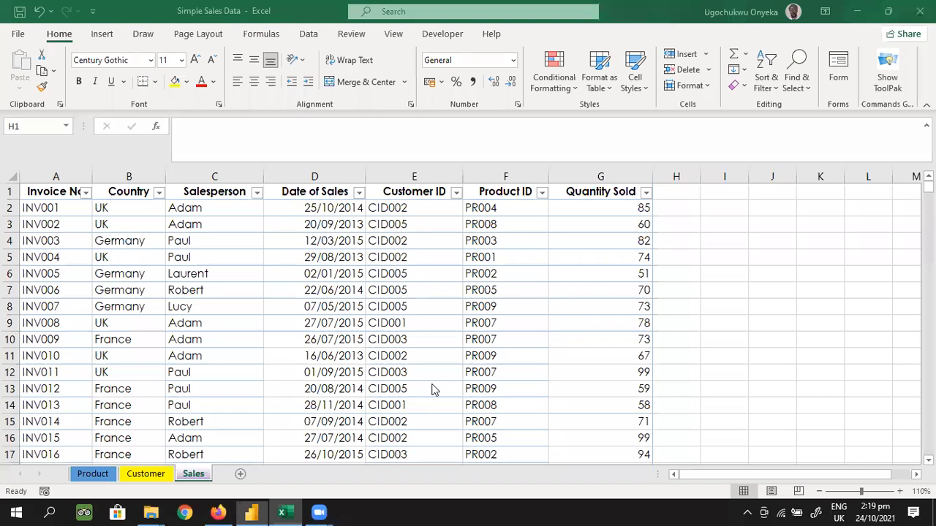
pyautogui.click(721, 209)
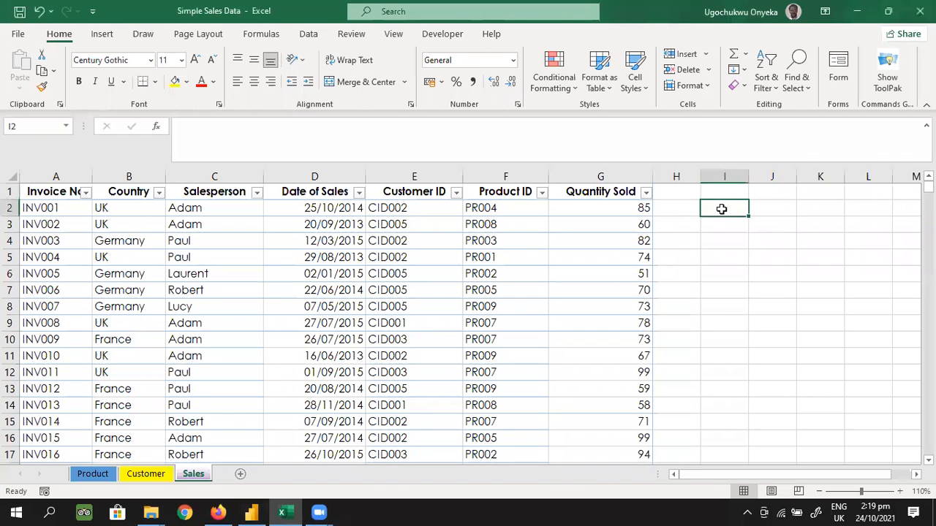
pyautogui.write('=73')
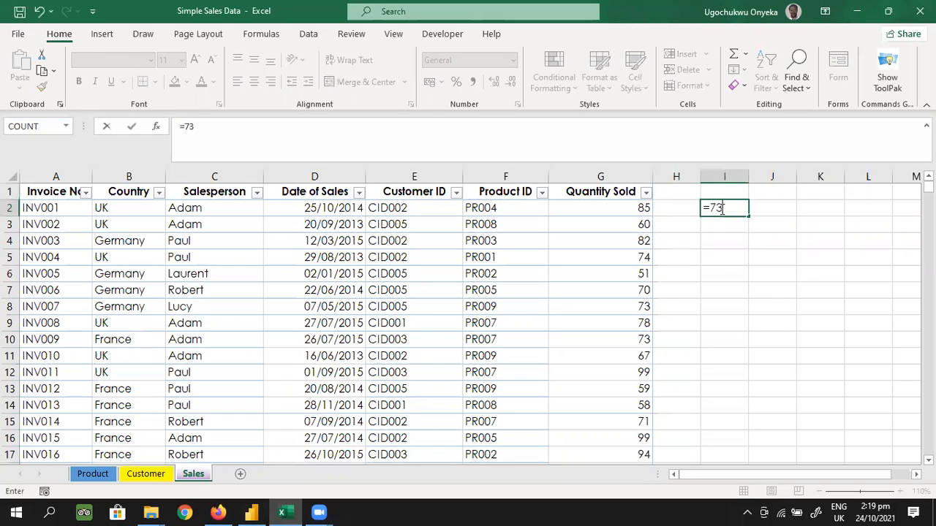
pyautogui.write('*40.84')
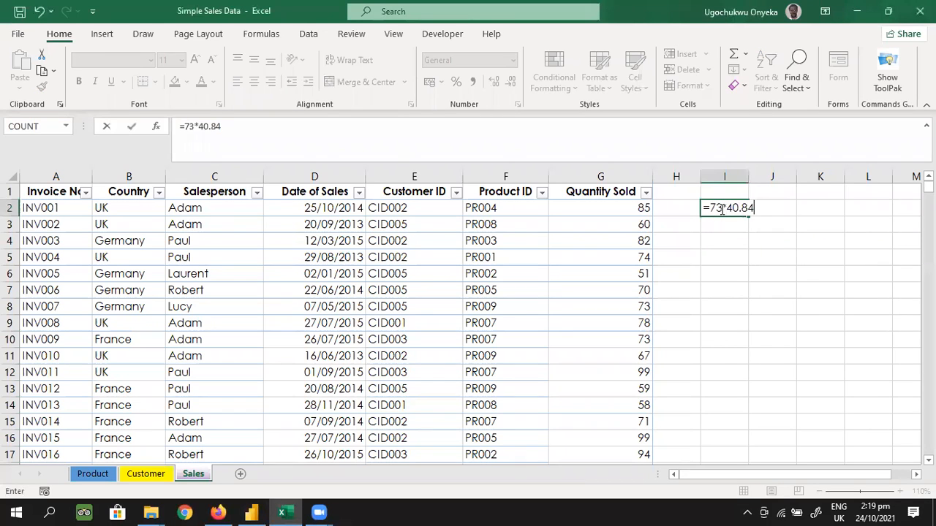
pyautogui.press('Return')
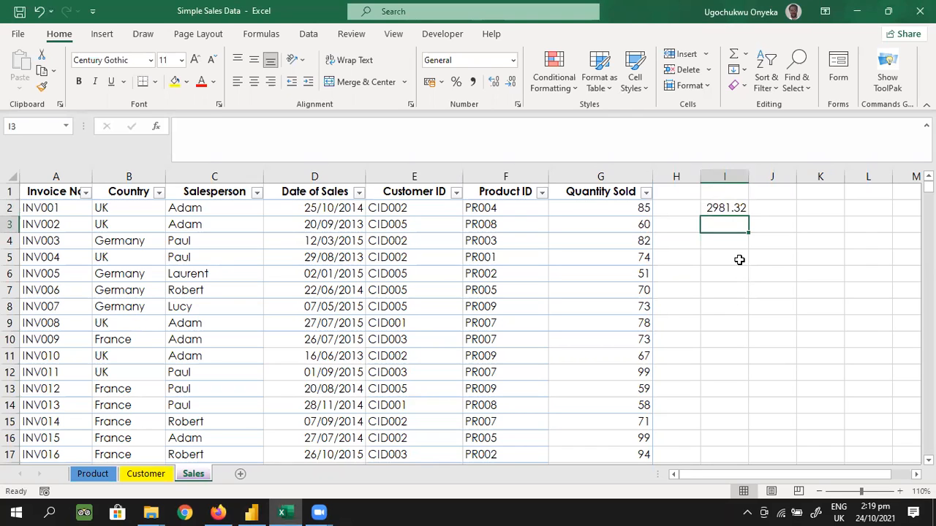
pyautogui.click(729, 208)
pyautogui.press('Delete')
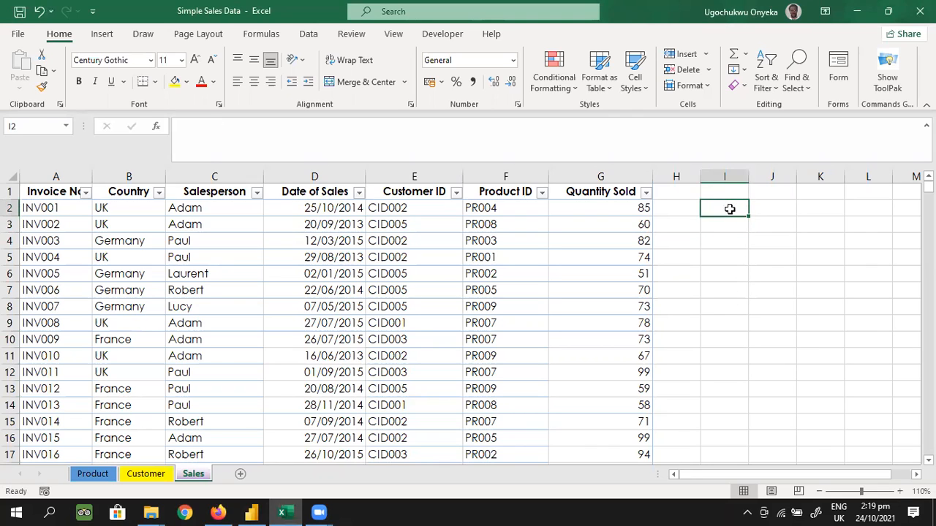
# - Switch to Power BI Desktop and start a new Sales column with the formula Total Revenue = Sales[Quantity Sold]
pyautogui.click(250, 511)
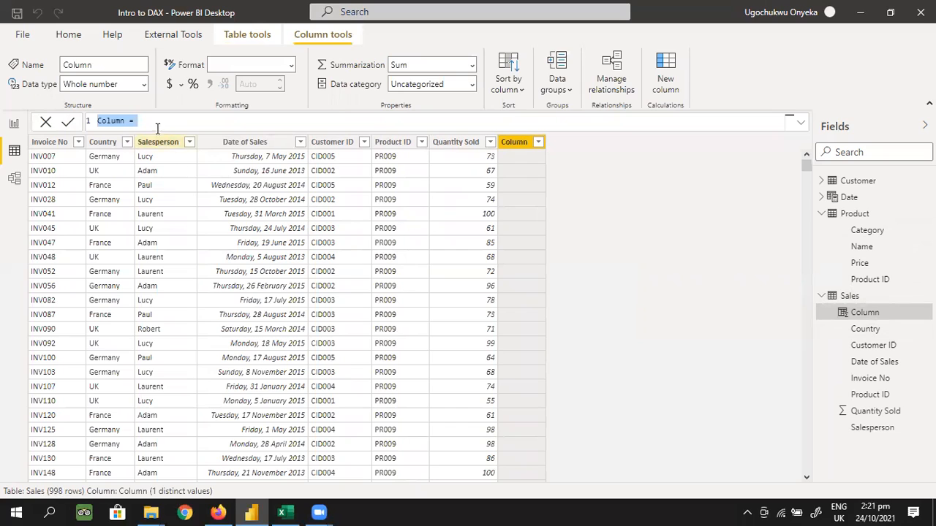
pyautogui.write('Total Revenue = ')
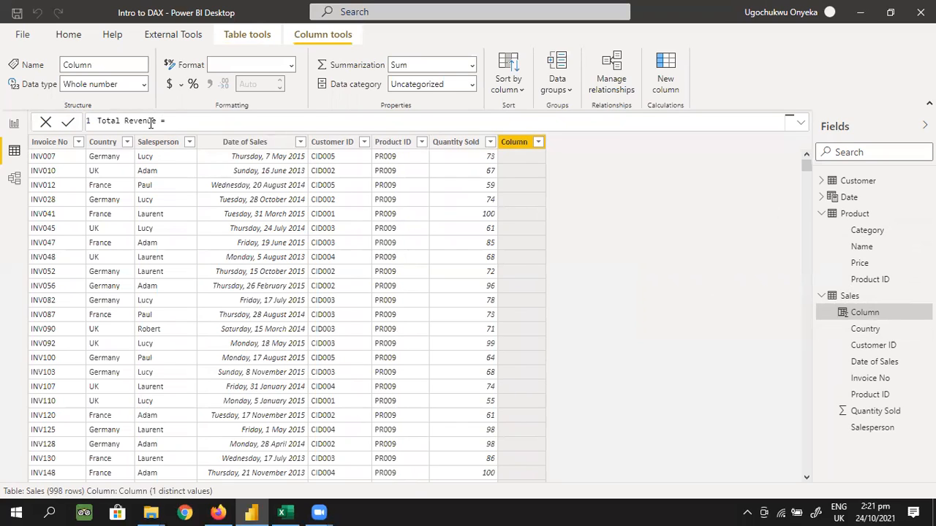
pyautogui.write('qua')
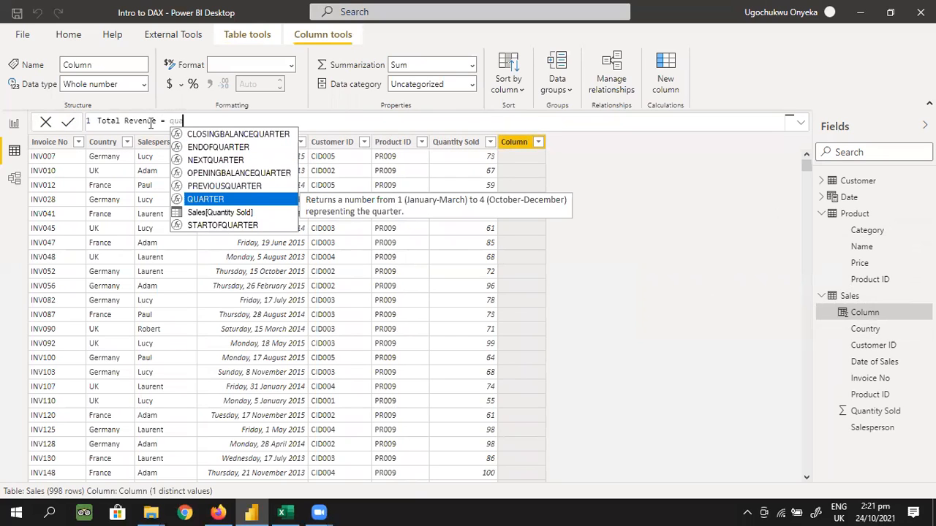
pyautogui.click(218, 212)
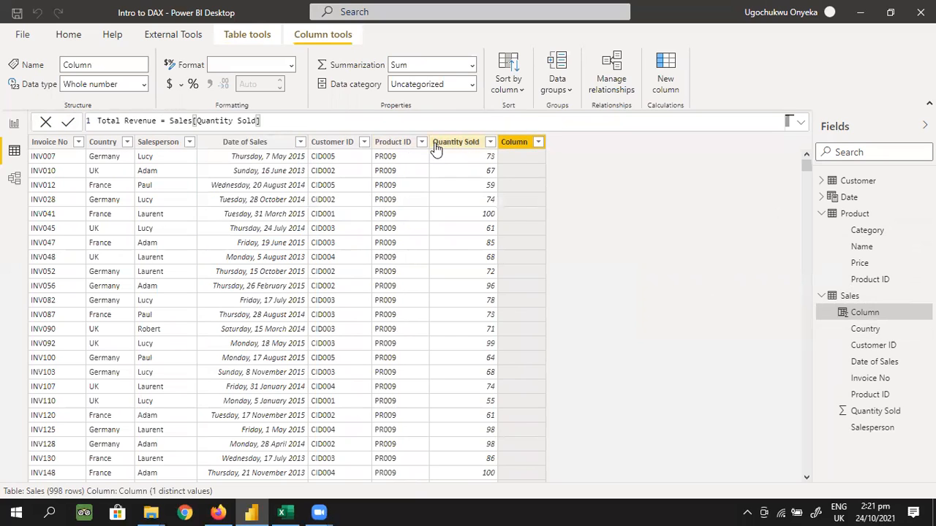
pyautogui.doubleClick(175, 120)
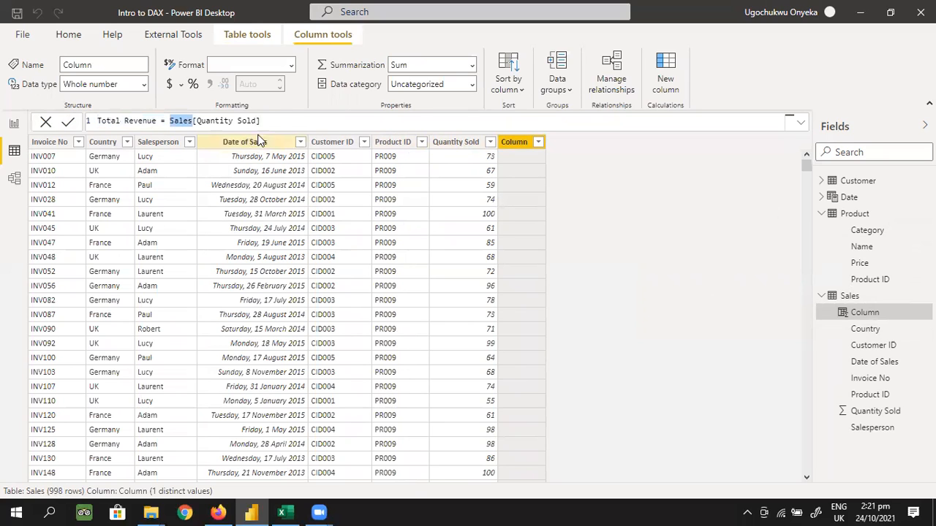
pyautogui.moveTo(260, 121); pyautogui.dragTo(195, 121)
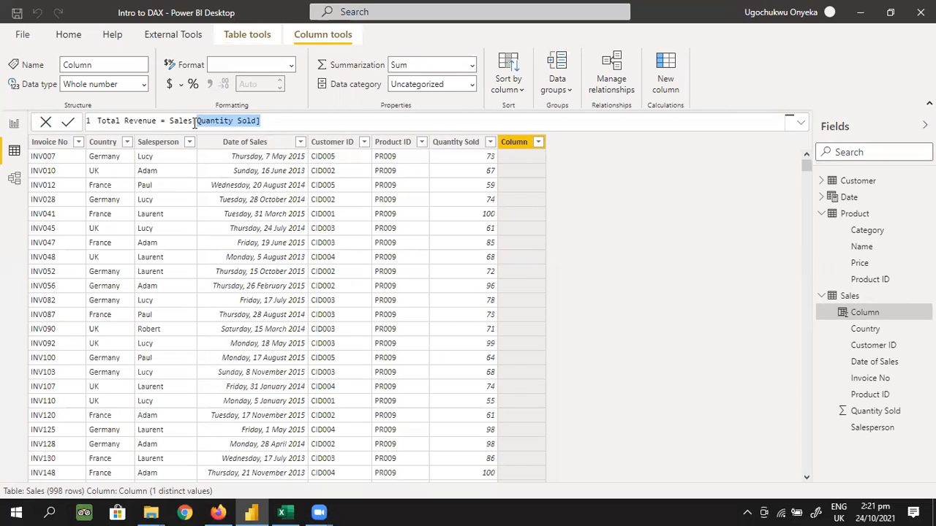
pyautogui.click(307, 122)
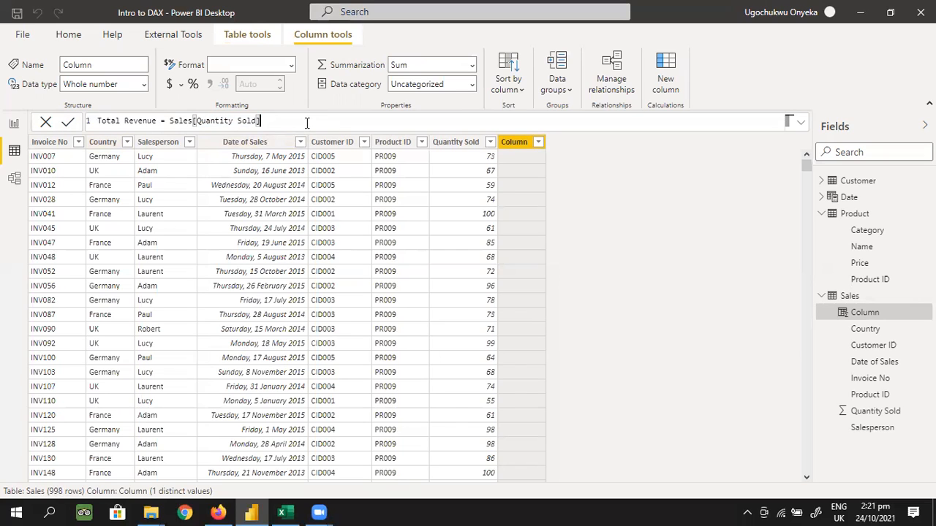
# - Complete the Total Revenue formula by multiplying the quantity by RELATED('Product'[Price]), and commit it
pyautogui.write('*')
pyautogui.write('RELATE')
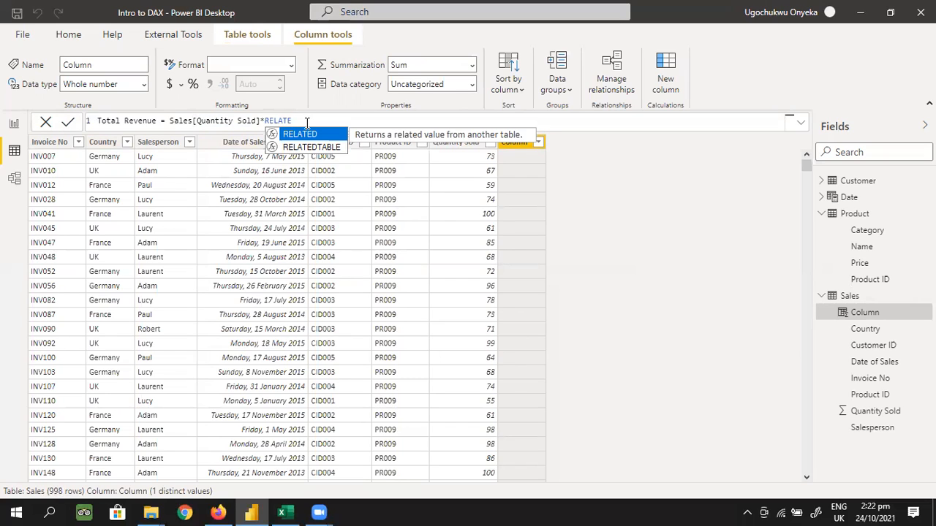
pyautogui.press('Tab')
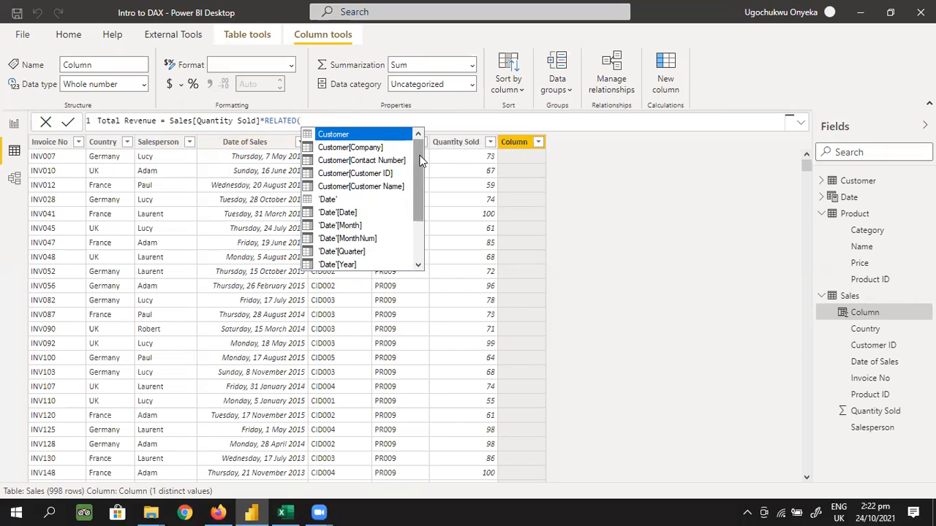
pyautogui.moveTo(421, 161); pyautogui.dragTo(419, 212)
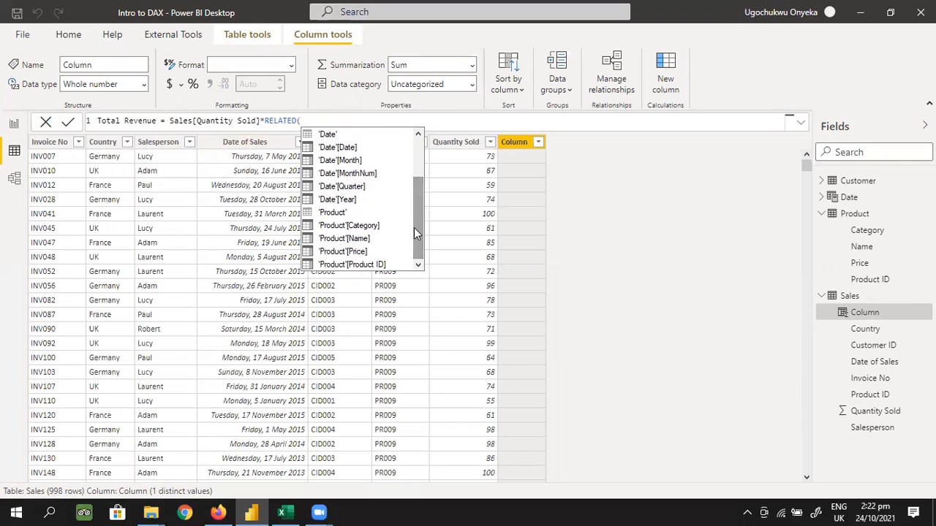
pyautogui.doubleClick(354, 252)
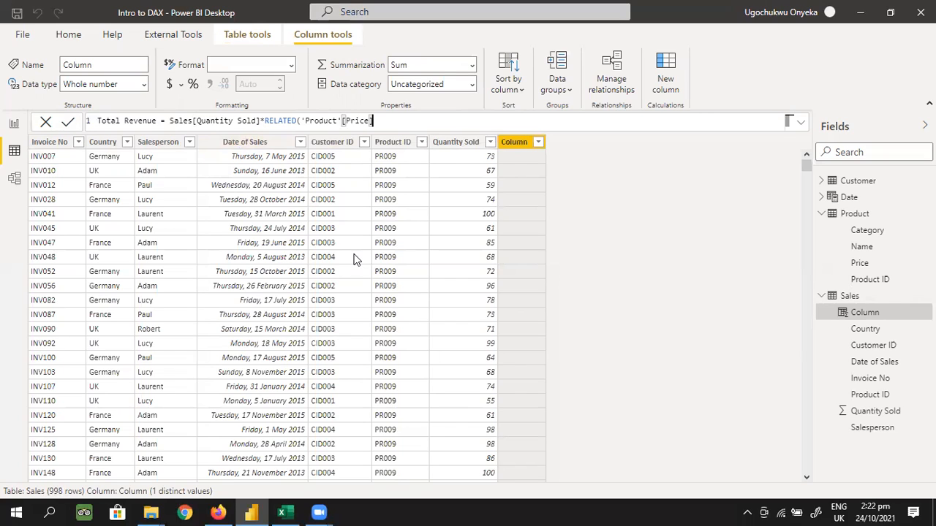
pyautogui.write(')')
pyautogui.press('Return')
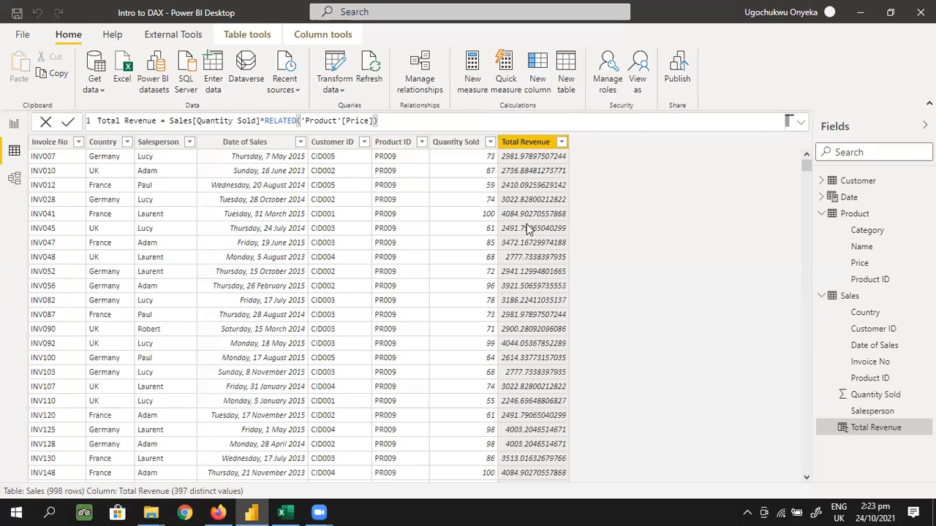
# - Format the Total Revenue column as a decimal number with 2 decimal places
pyautogui.click(330, 37)
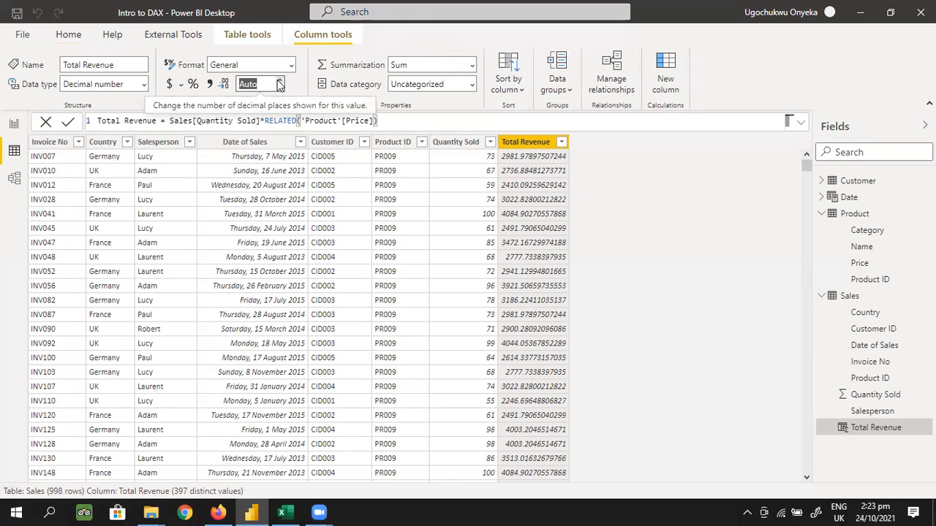
pyautogui.click(278, 82)
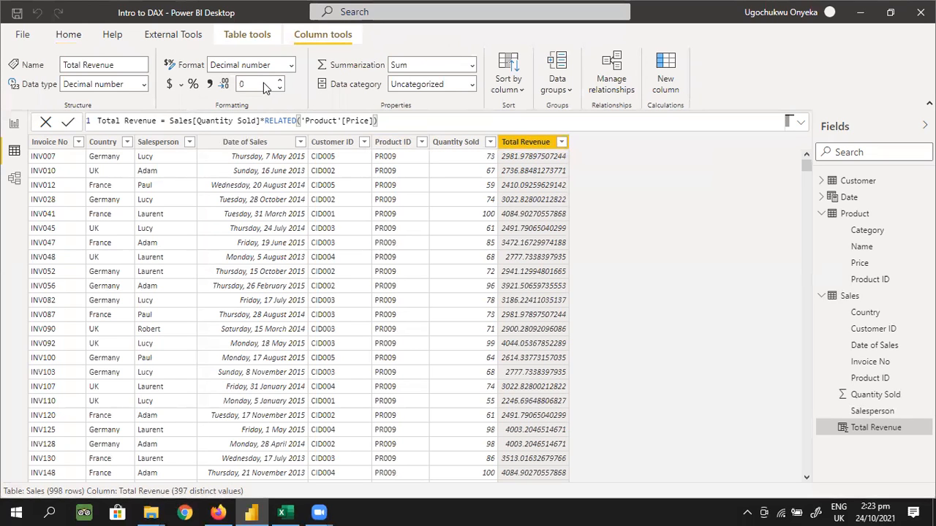
pyautogui.click(280, 80)
pyautogui.click(280, 80)
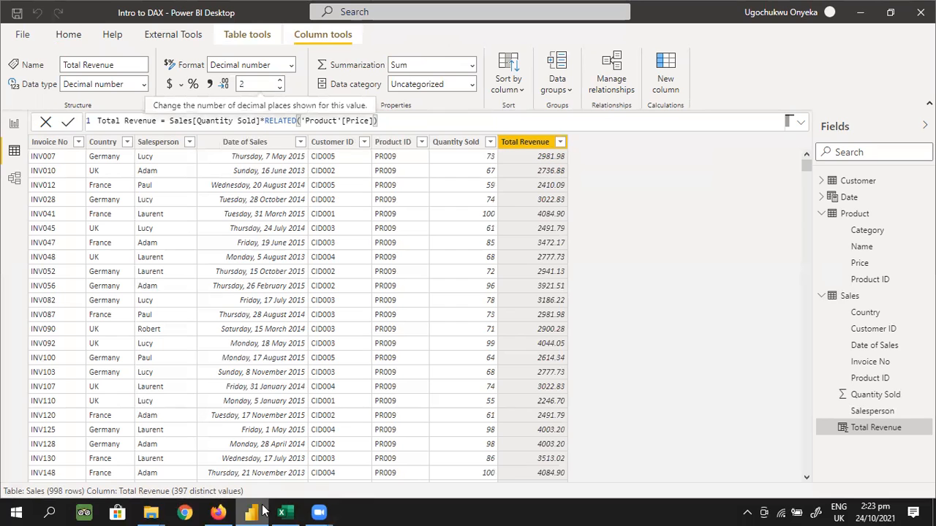
# - Switch to the Simple Sales Data workbook in Excel and view the Customer and Product sheets
pyautogui.click(285, 511)
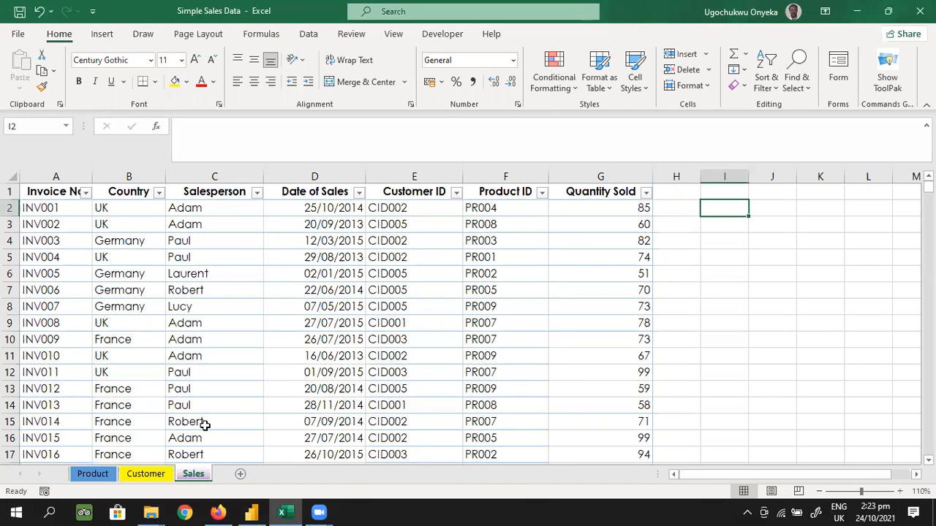
pyautogui.click(145, 473)
pyautogui.click(93, 473)
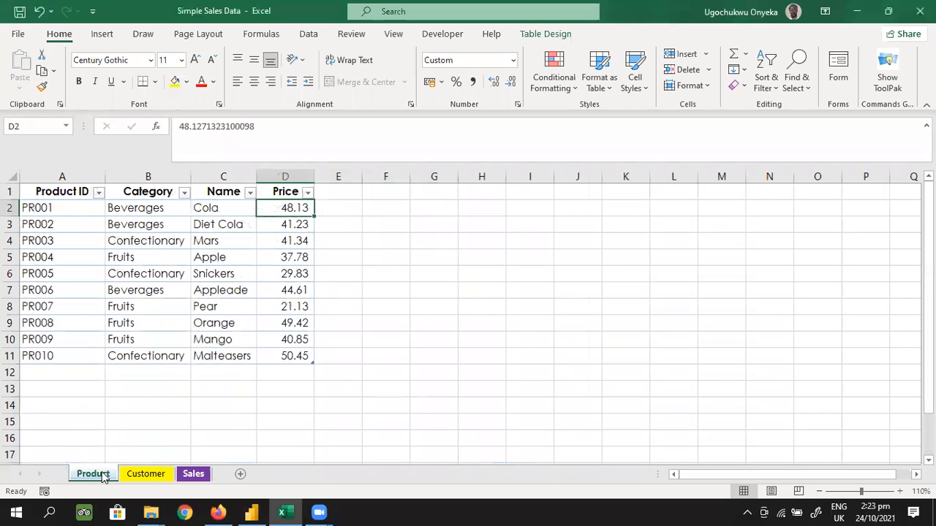
# - View the Sales sheet, switch back to Power BI Desktop, and compare Quantity Sold with Total Revenue in the first three Sales rows
pyautogui.click(193, 473)
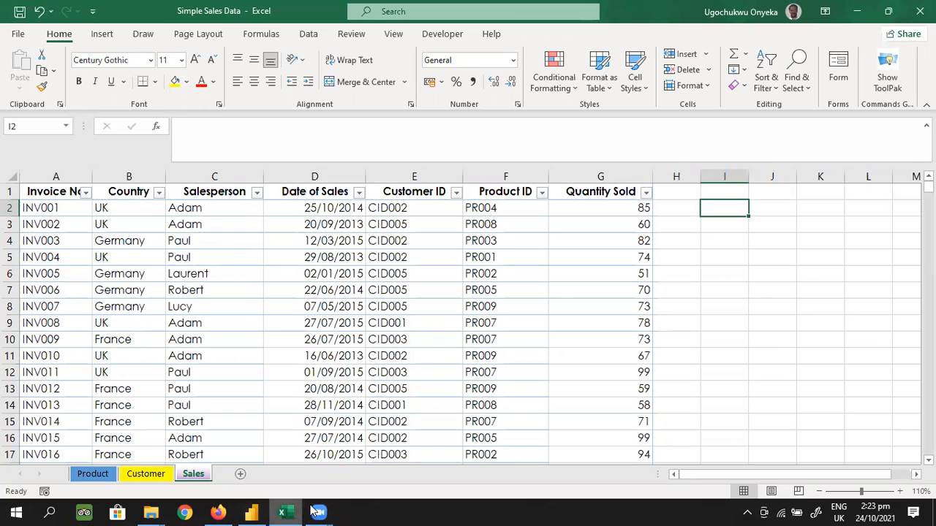
pyautogui.click(251, 512)
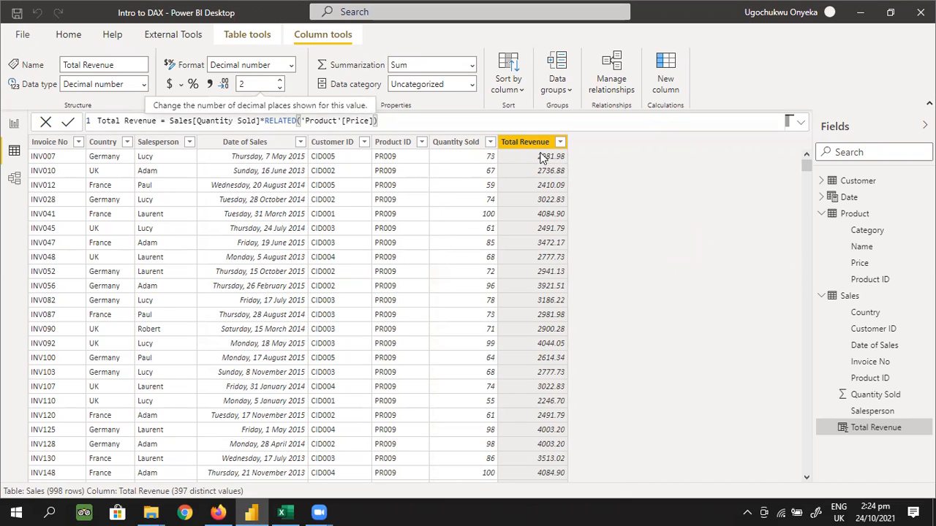
pyautogui.click(484, 161)
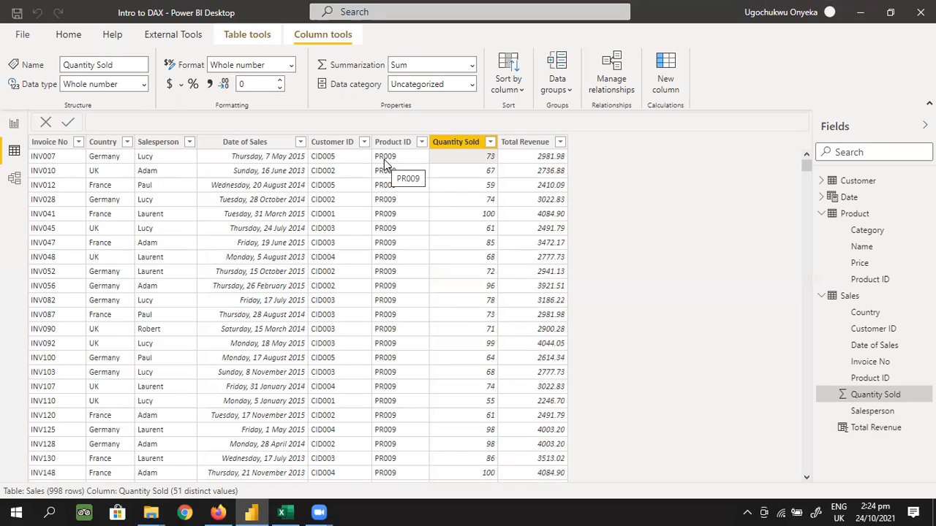
pyautogui.click(545, 164)
pyautogui.click(464, 175)
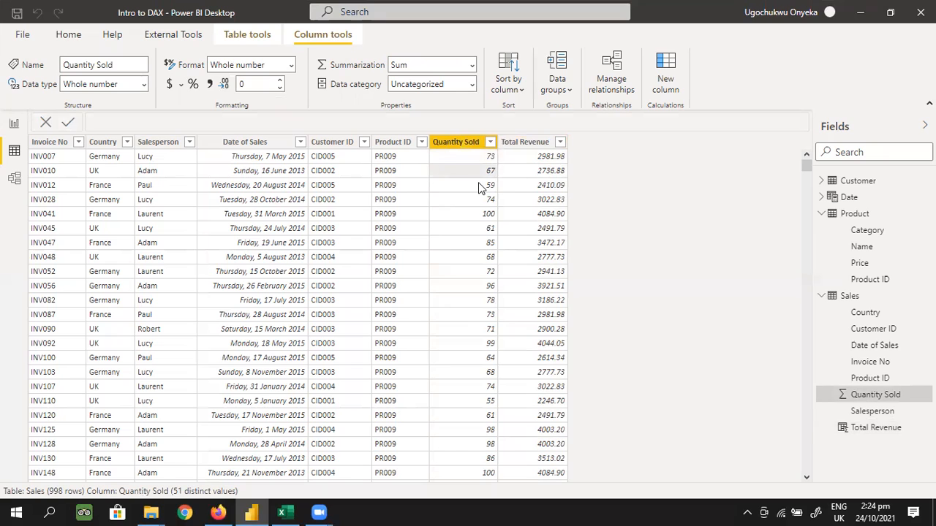
pyautogui.click(544, 189)
pyautogui.press('Left')
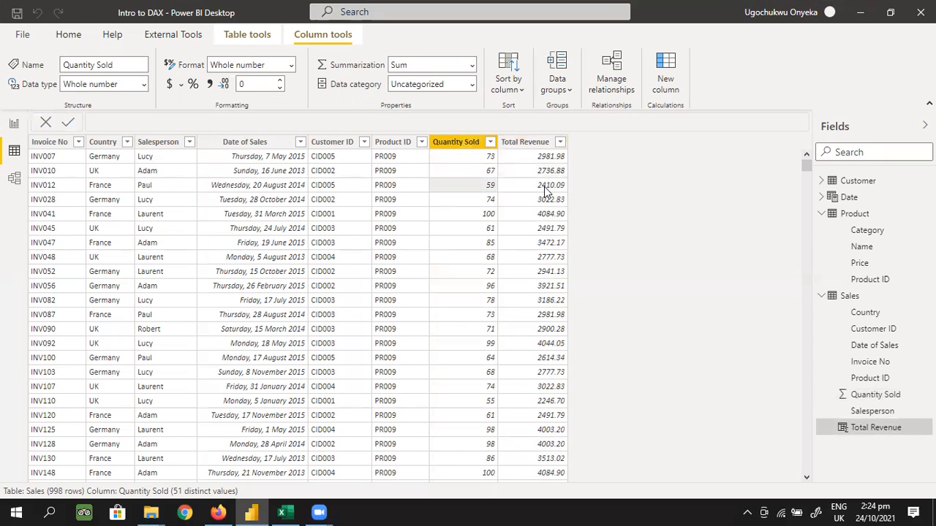
pyautogui.click(545, 189)
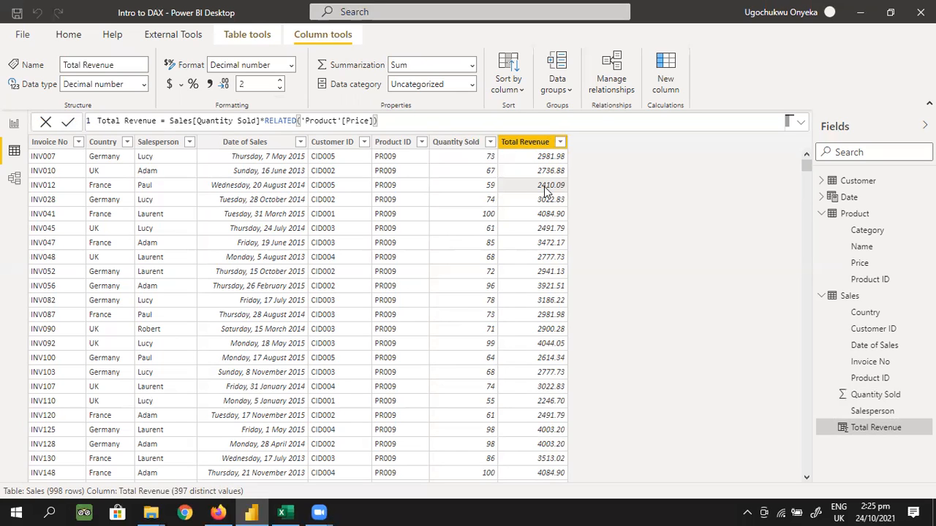
# - Add a card visual to the report page showing Total Revenue from the Sales table
pyautogui.click(13, 125)
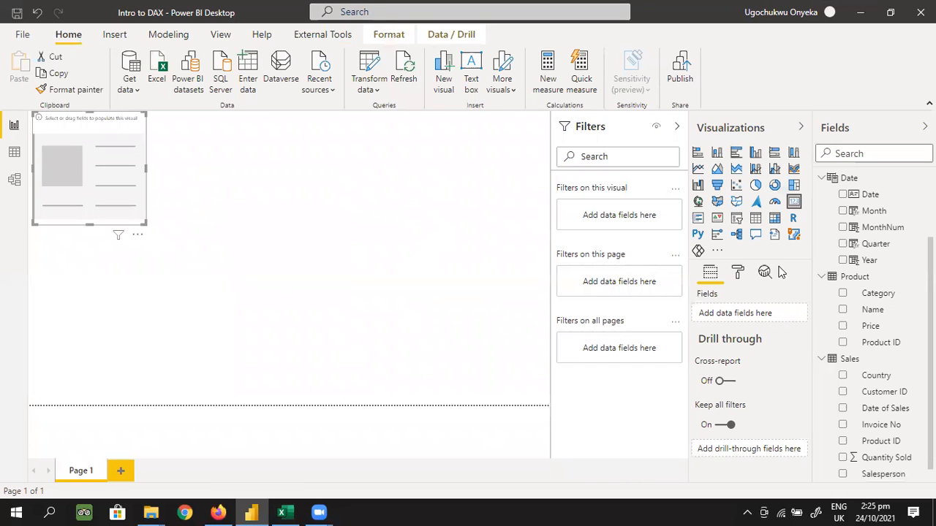
pyautogui.scroll(-1, 859, 431)
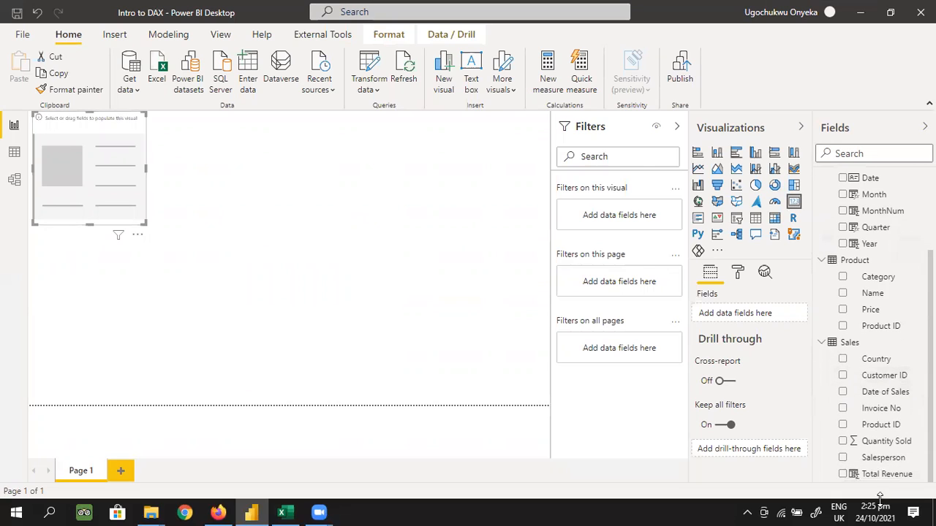
pyautogui.moveTo(882, 479); pyautogui.dragTo(760, 316)
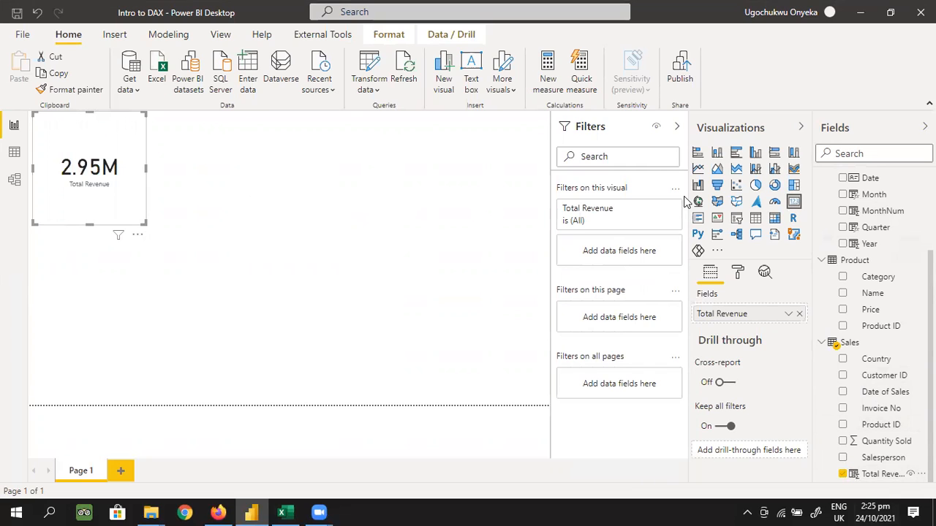
# - Add a table visual beside the card and convert it to a matrix with product Name as rows and Total Revenue as values
pyautogui.click(754, 218)
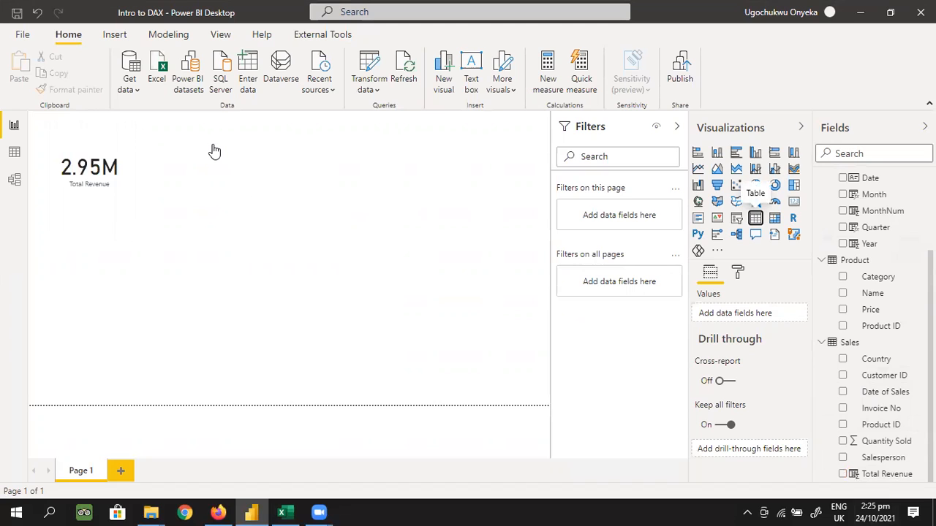
pyautogui.moveTo(78, 266); pyautogui.dragTo(209, 164)
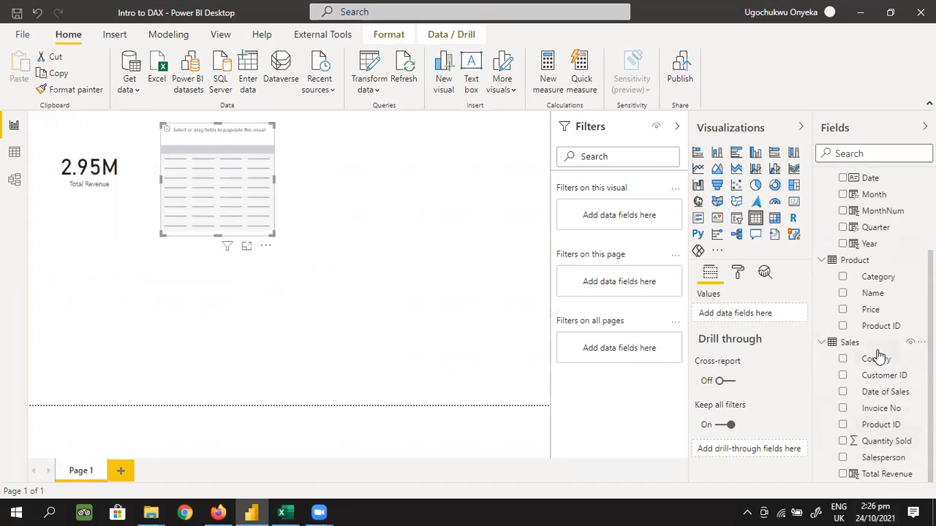
pyautogui.moveTo(869, 473); pyautogui.dragTo(749, 322)
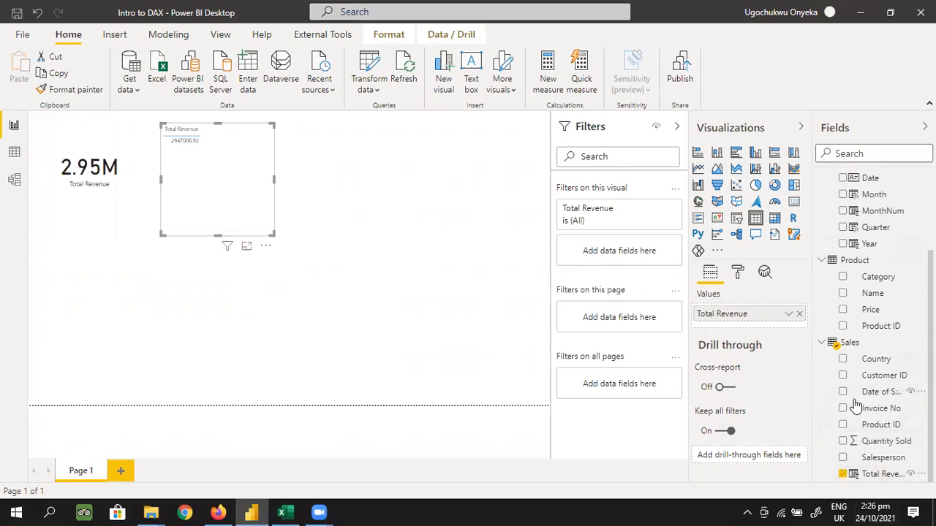
pyautogui.click(774, 218)
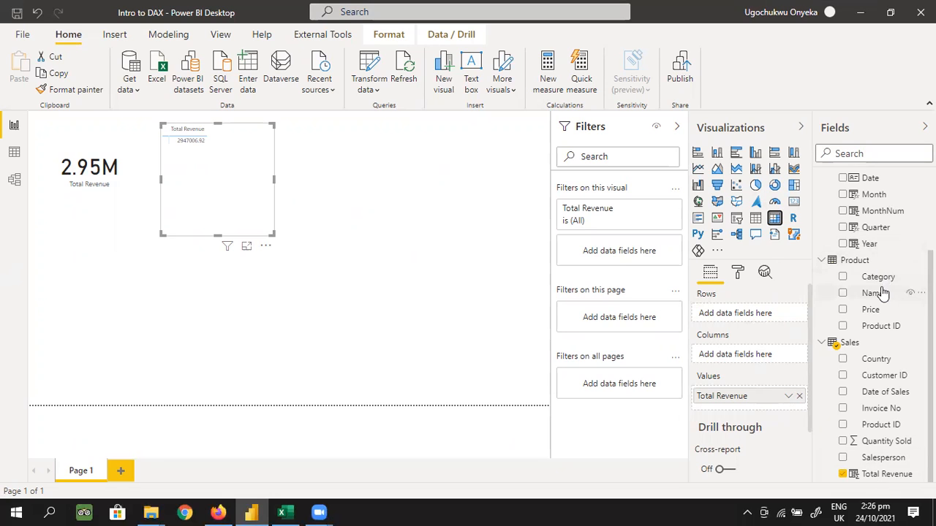
pyautogui.moveTo(893, 294); pyautogui.dragTo(762, 314)
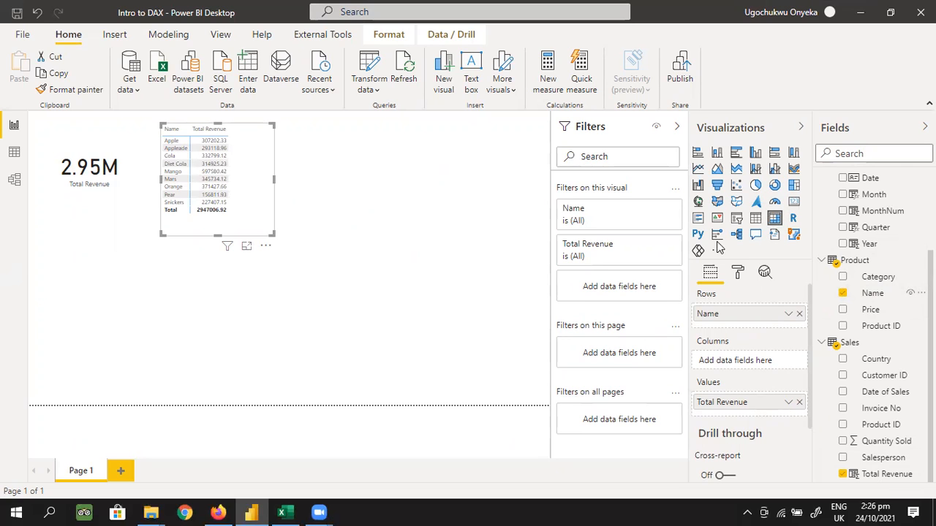
# - Add a stacked bar chart beside the matrix with product Name on the axis and Total Revenue as values, and widen it slightly
pyautogui.click(489, 235)
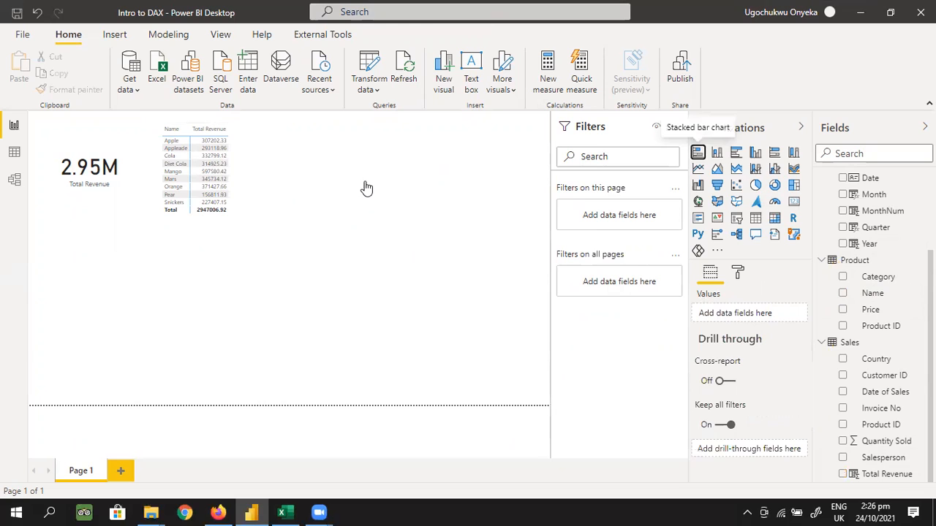
pyautogui.moveTo(47, 283); pyautogui.dragTo(325, 176)
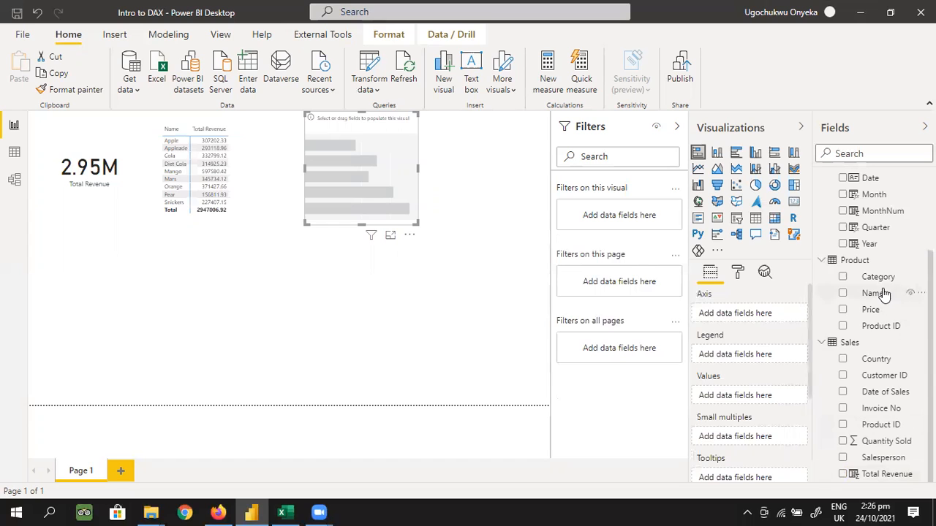
pyautogui.click(874, 310)
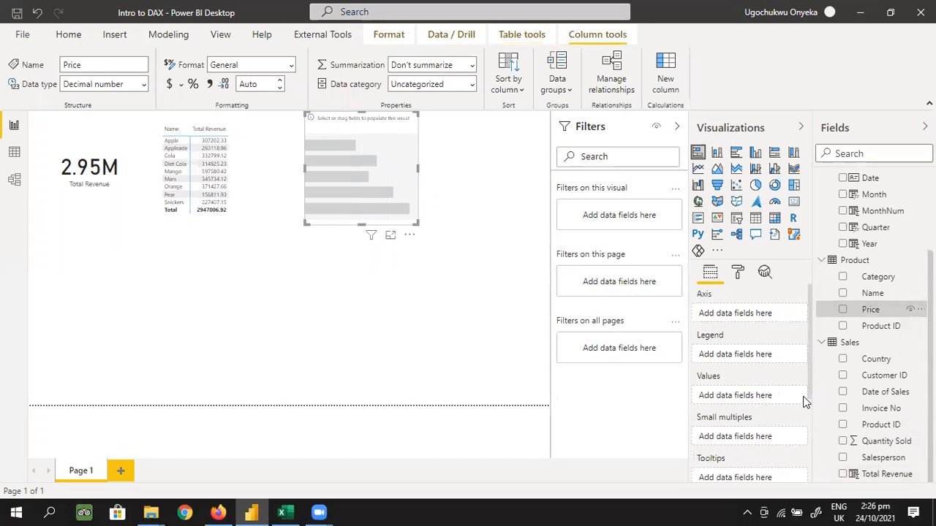
pyautogui.moveTo(870, 300); pyautogui.dragTo(758, 321)
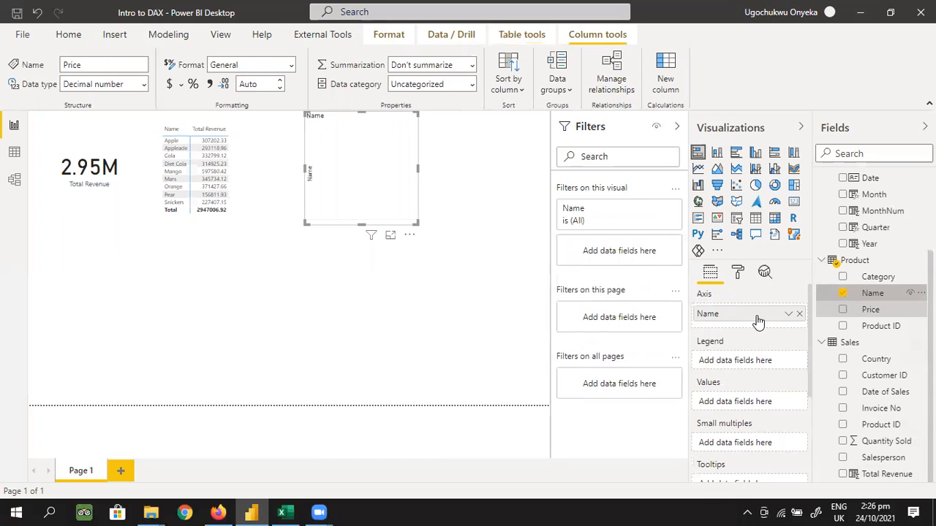
pyautogui.moveTo(876, 484); pyautogui.dragTo(754, 406)
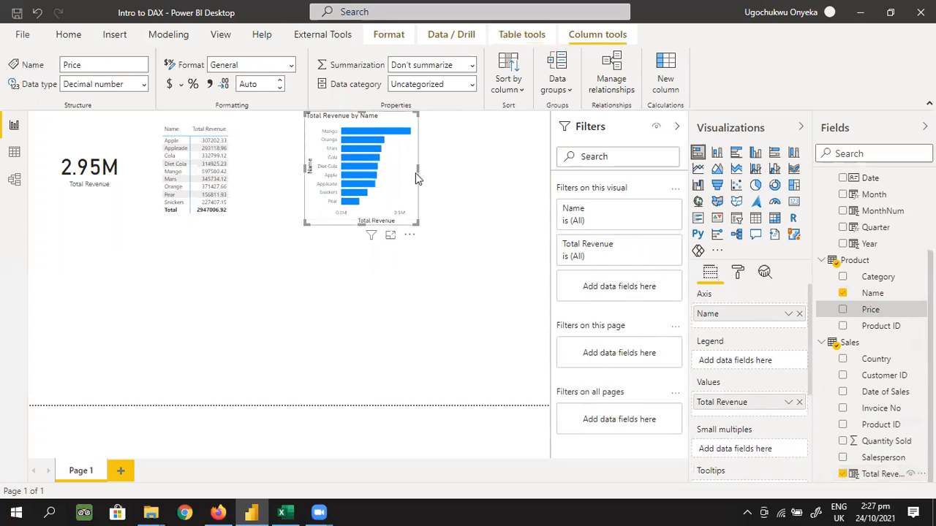
pyautogui.moveTo(417, 169); pyautogui.dragTo(439, 178)
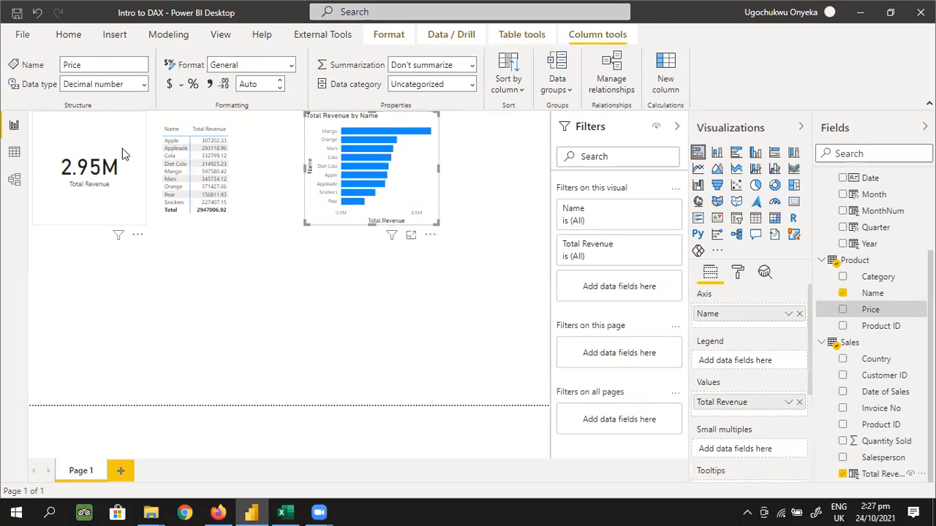
# - Examine the Total Revenue figures in the card, the bar chart and the matrix by product name
pyautogui.moveTo(114, 162)
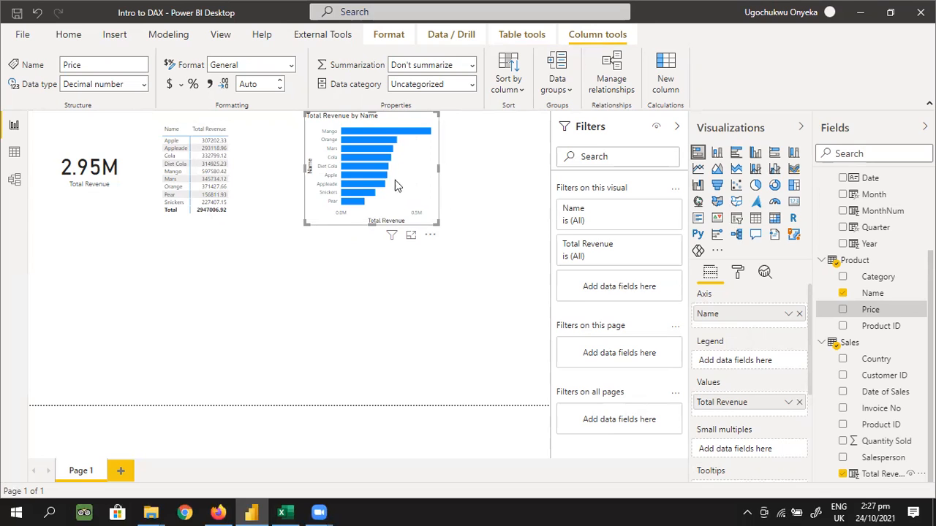
pyautogui.moveTo(410, 136)
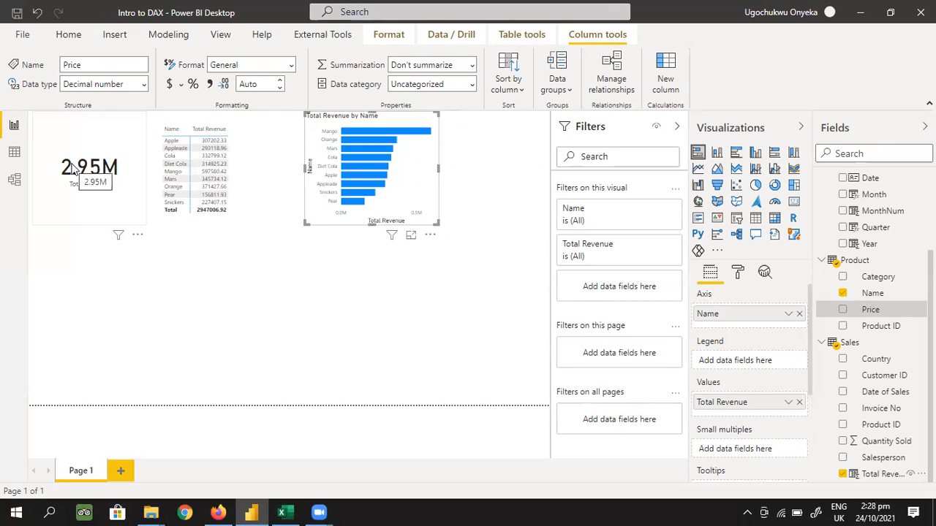
pyautogui.click(113, 147)
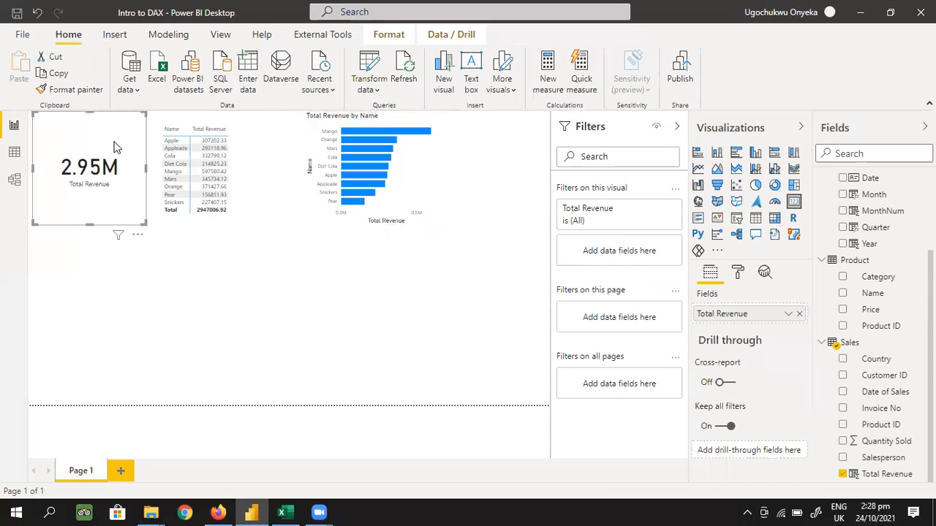
pyautogui.click(251, 169)
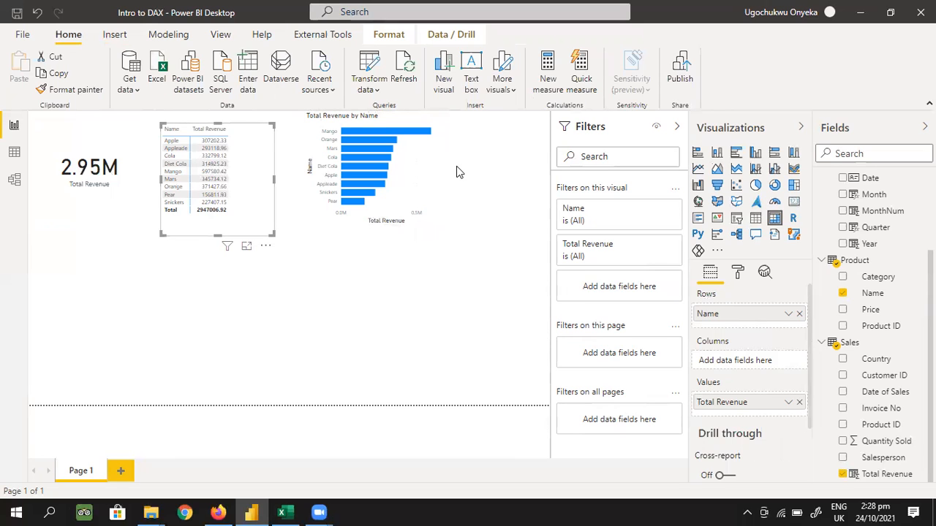
# - Deselect the visuals, try to save the report, and dismiss the .NET Framework error dialog
pyautogui.click(503, 208)
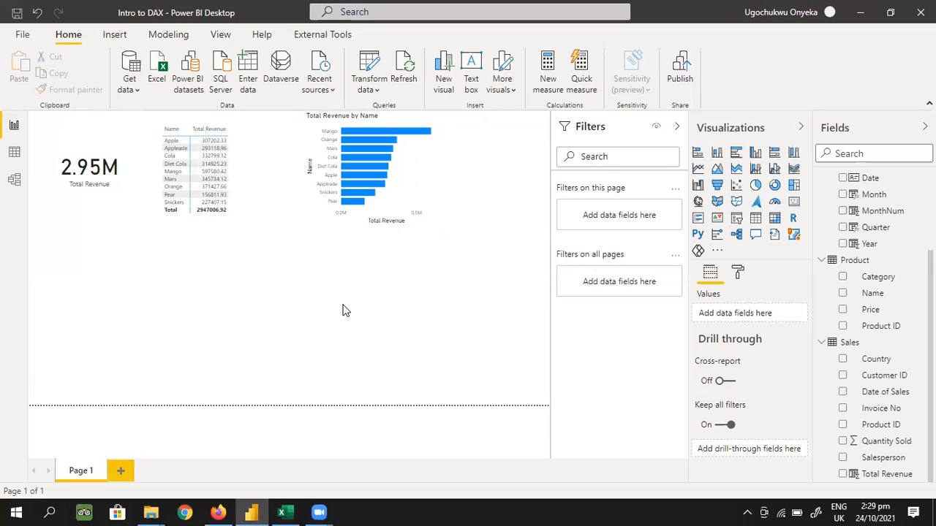
pyautogui.hotkey('ctrl', 's')
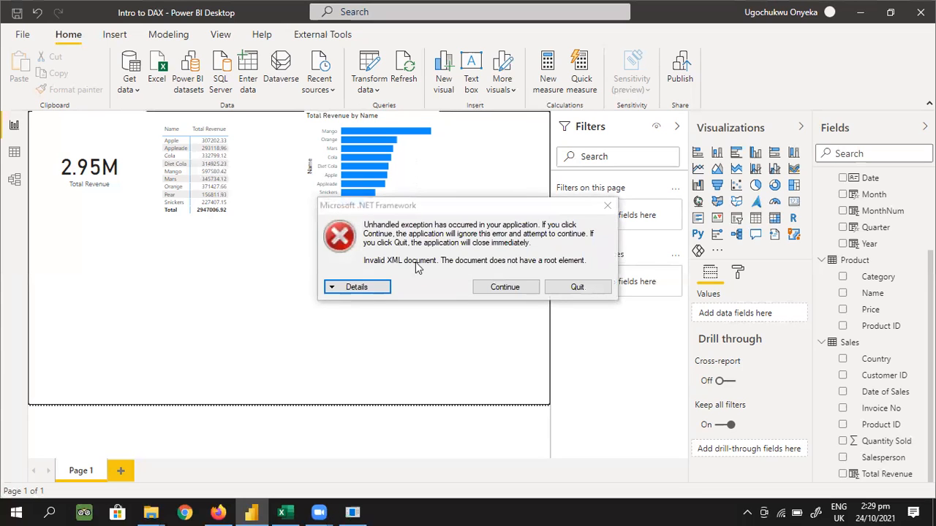
pyautogui.click(607, 206)
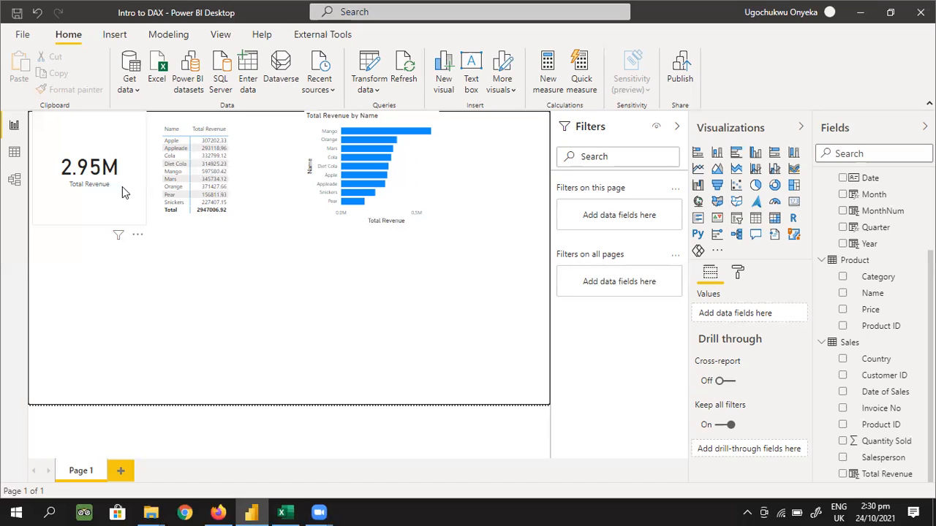
# - Delete the bar chart, the matrix and the card from the report page
pyautogui.click(437, 184)
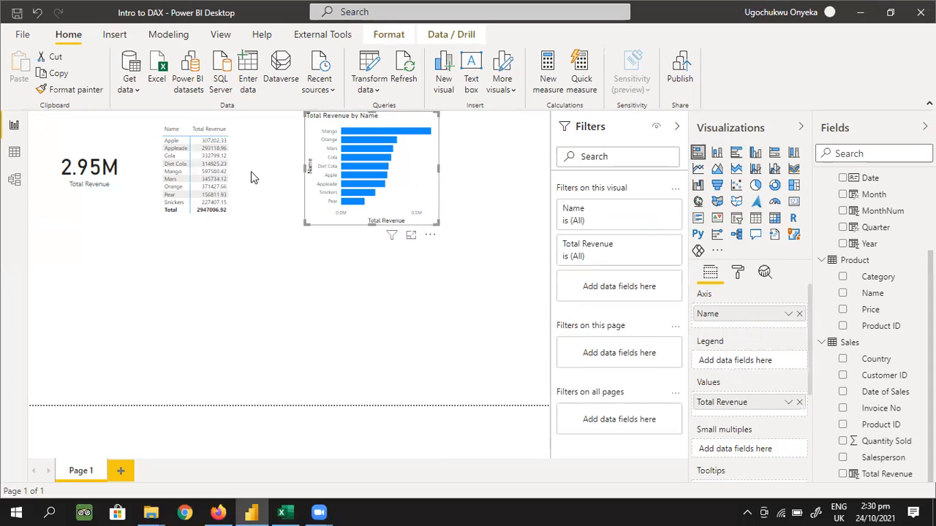
pyautogui.press('Delete')
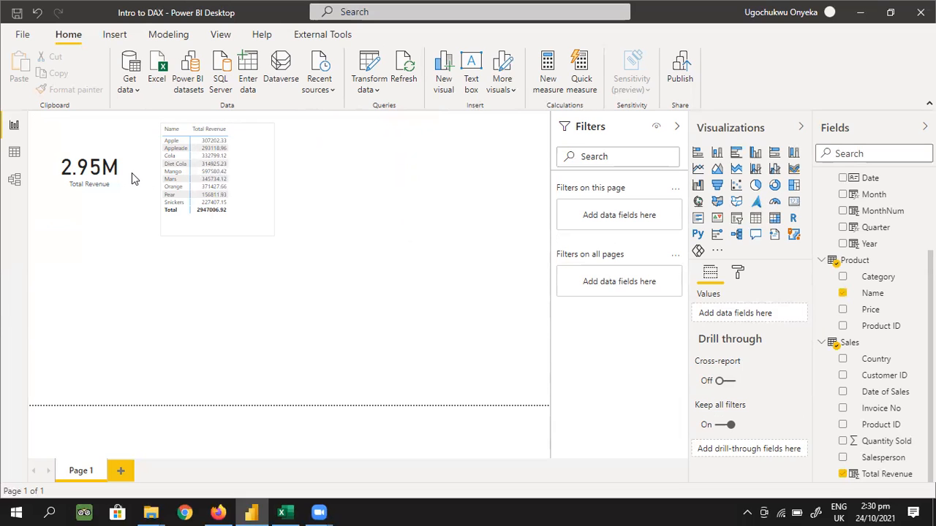
pyautogui.press('Delete')
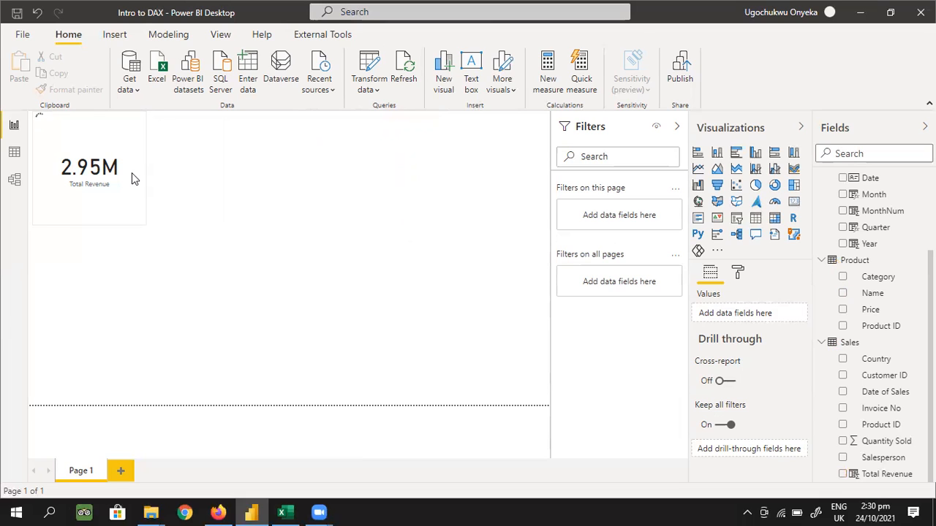
pyautogui.press('Delete')
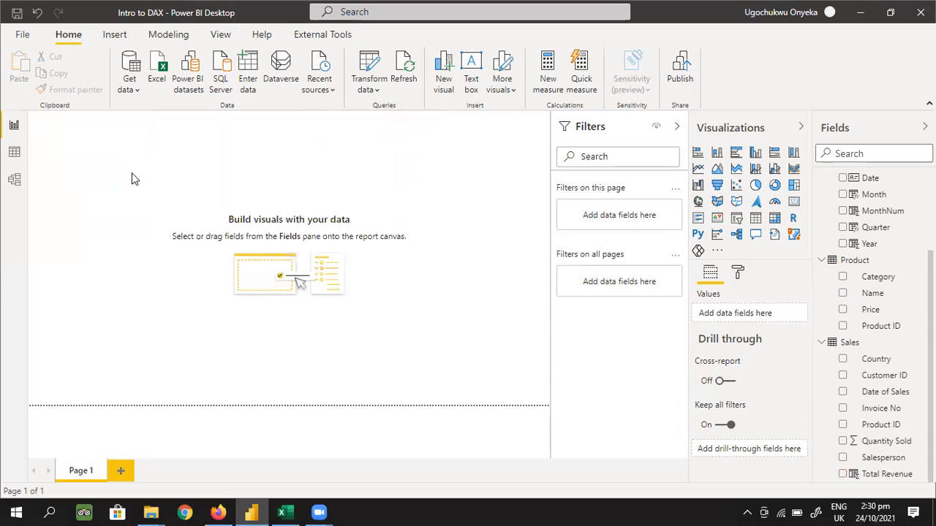
# - Return to the Sales table data and highlight the expression Sales[Quantity Sold]*RELATED('Product'[Price]) in the Total Revenue column's formula
pyautogui.click(14, 152)
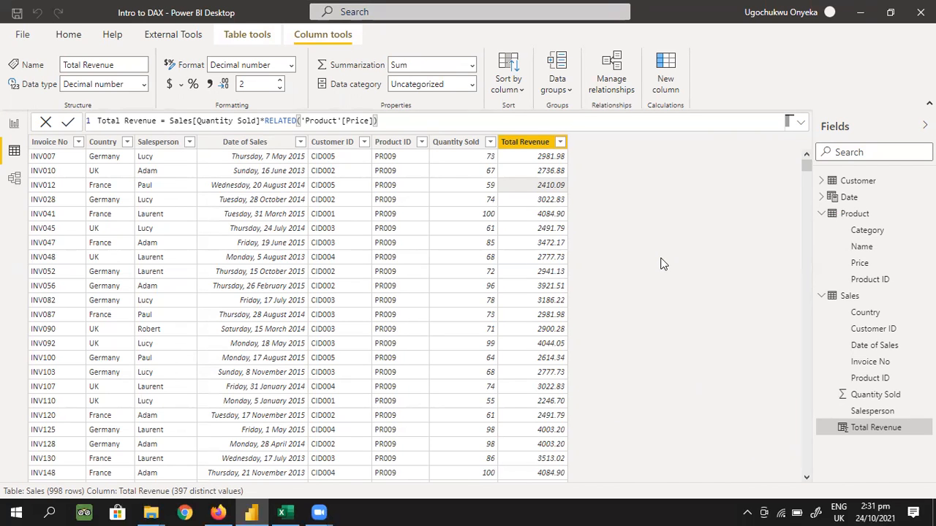
pyautogui.click(14, 126)
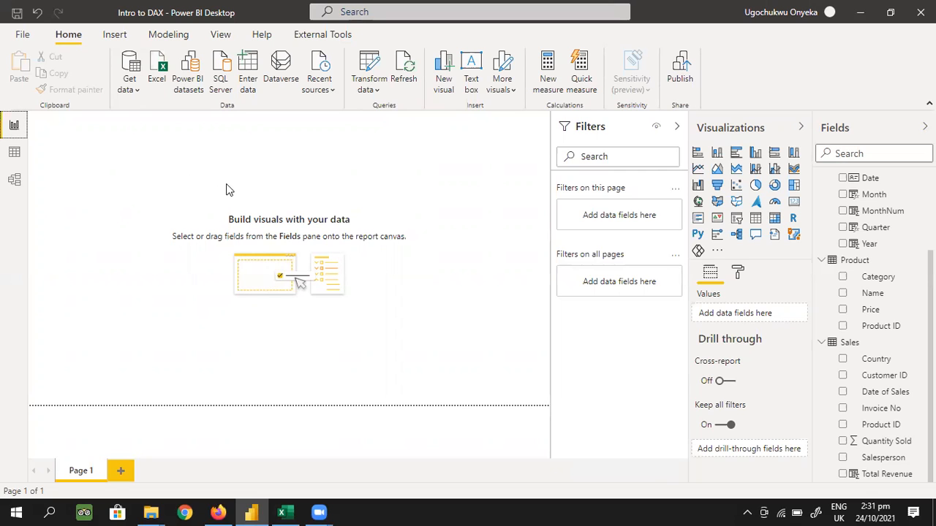
pyautogui.click(14, 152)
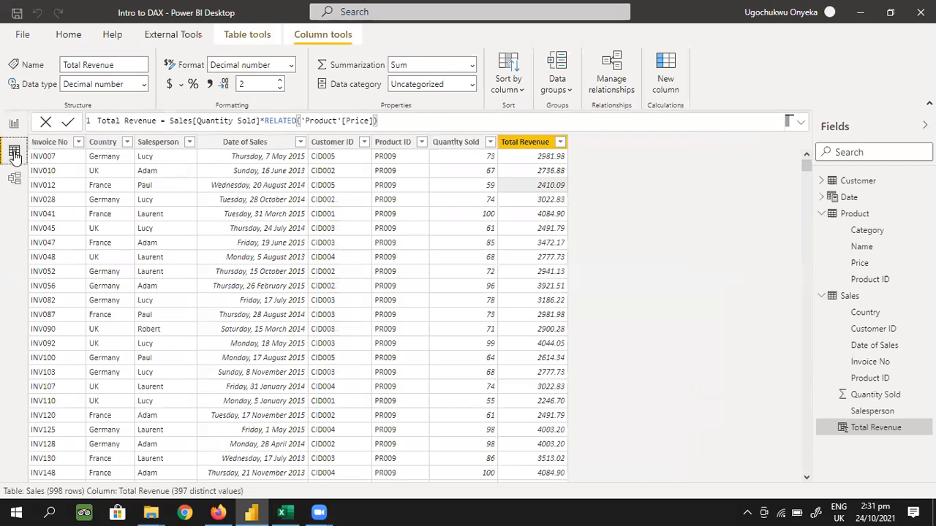
pyautogui.click(530, 144)
pyautogui.moveTo(166, 121); pyautogui.dragTo(382, 121)
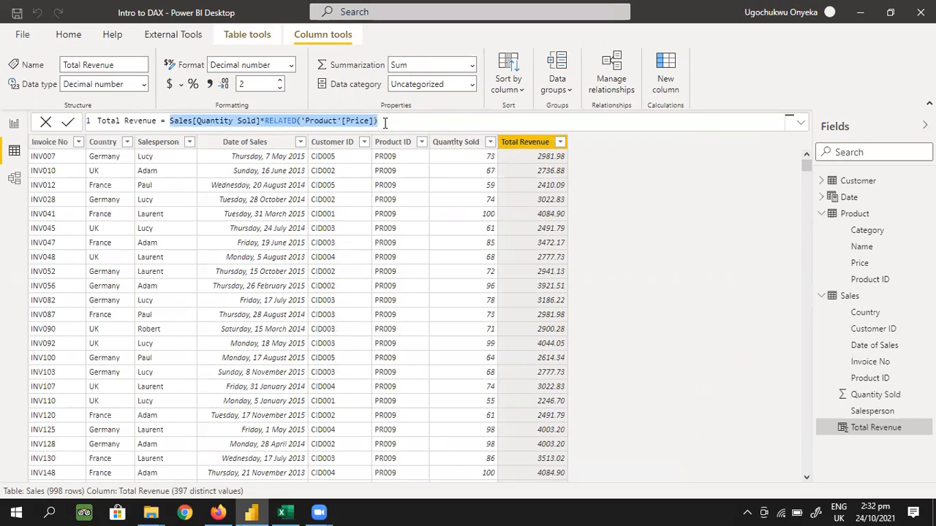
# - Deselect the formula text and view the Category column in the Product table
pyautogui.click(385, 122)
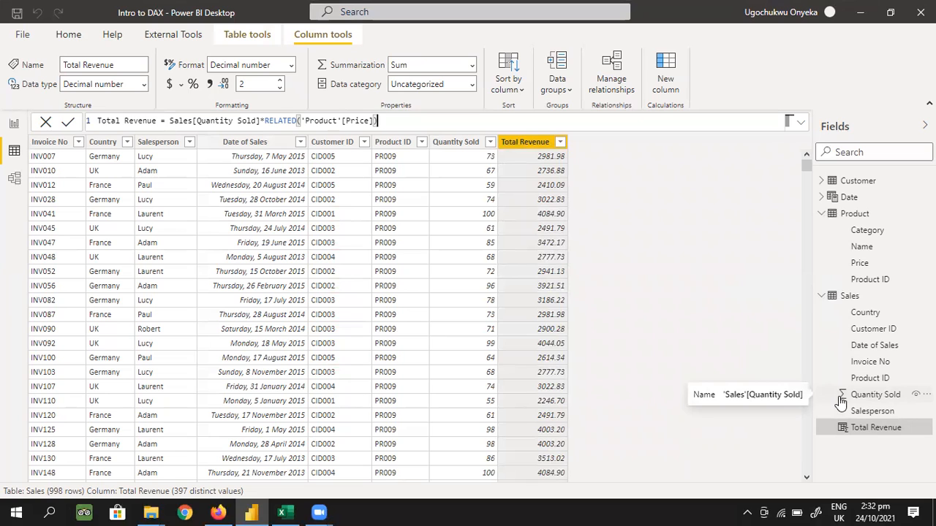
pyautogui.click(852, 231)
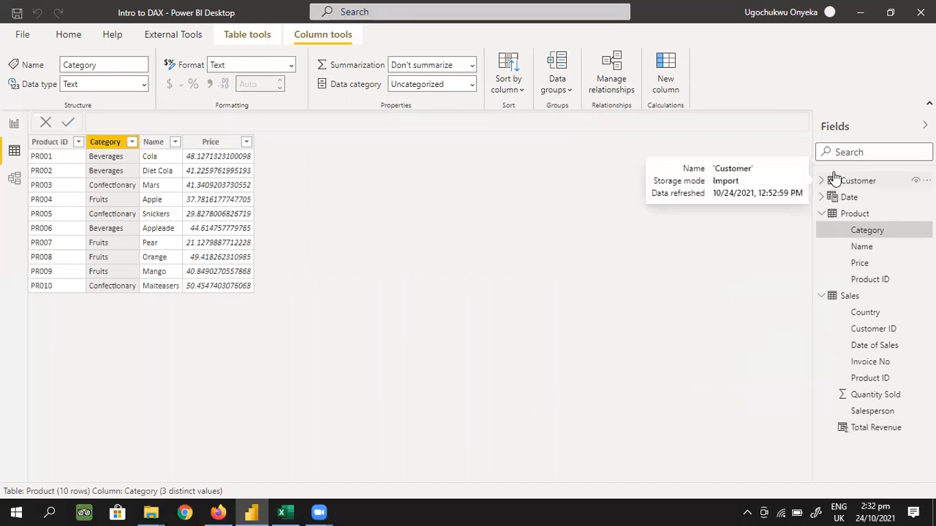
# - Set the default summarization of the Sales table's Quantity Sold column to Don't summarize
pyautogui.click(848, 397)
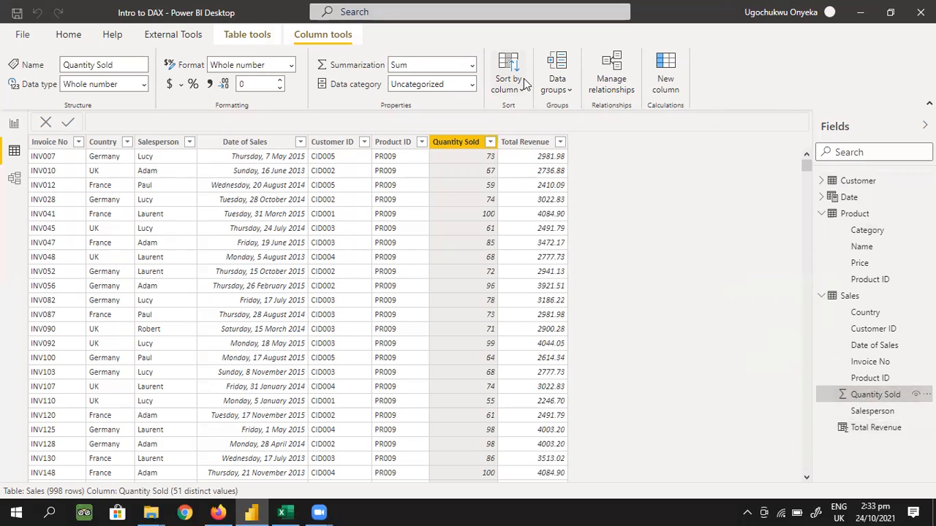
pyautogui.click(472, 65)
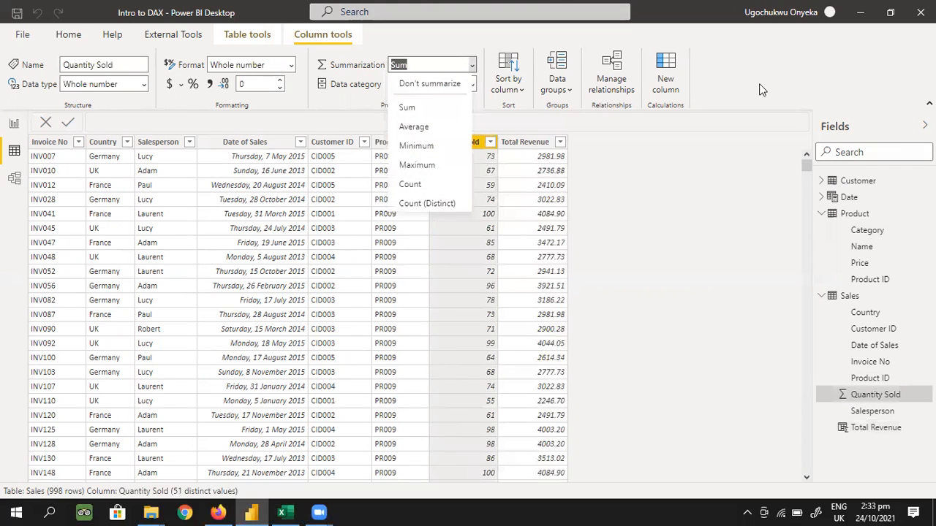
pyautogui.press('Escape')
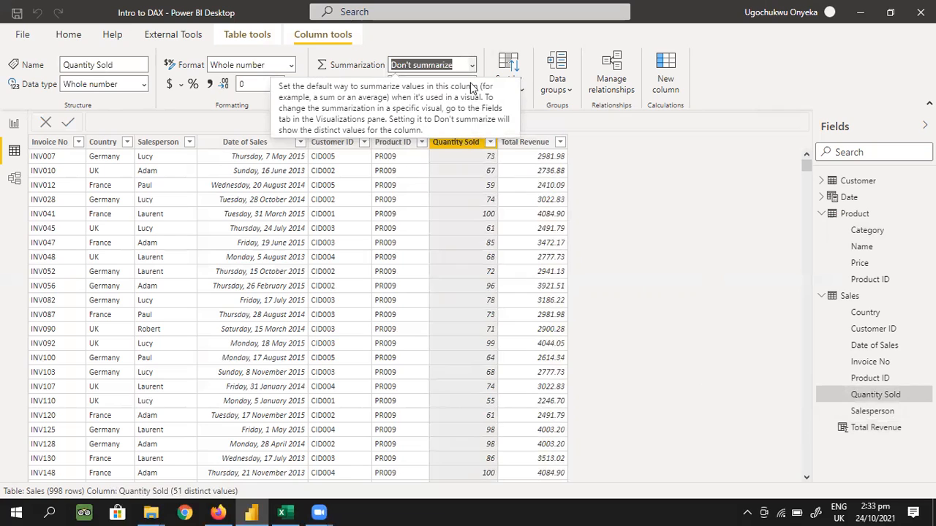
pyautogui.click(730, 371)
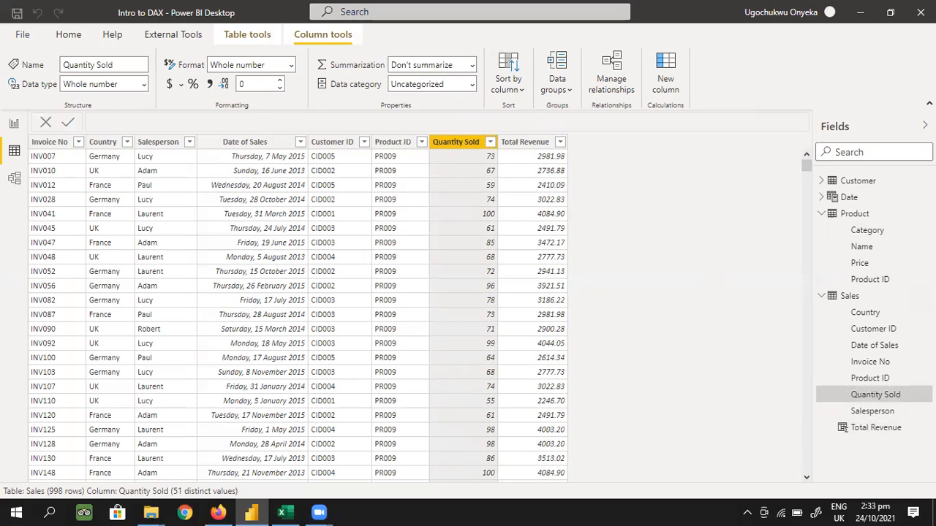
# - Set the default summarization of the Total Revenue column to Don't summarize
pyautogui.click(876, 428)
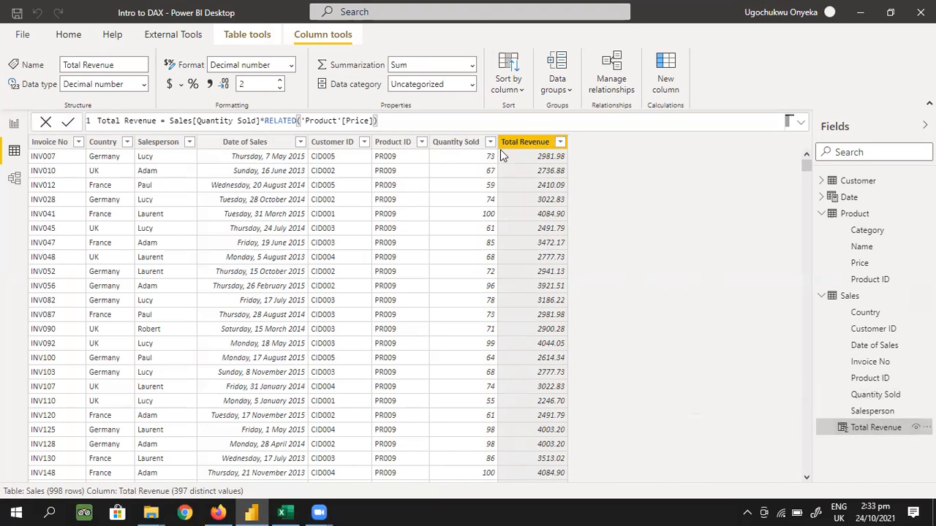
pyautogui.click(537, 155)
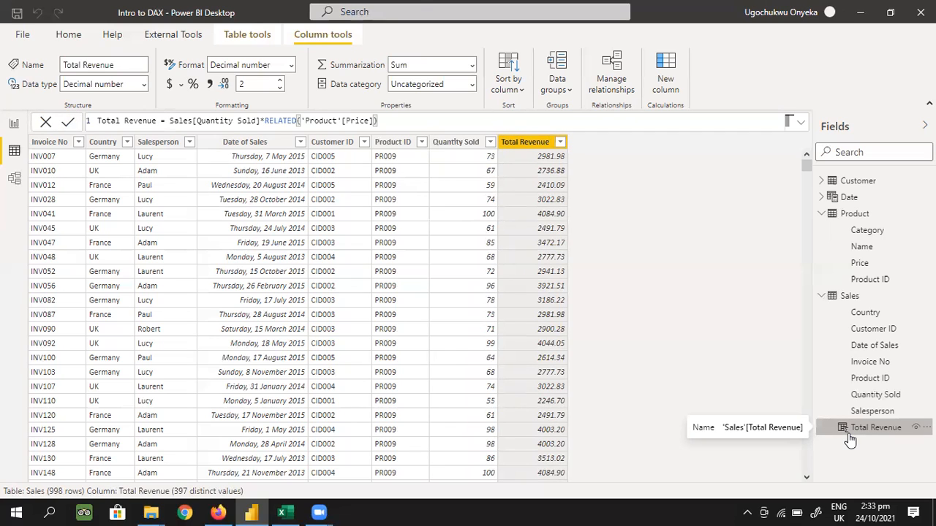
pyautogui.click(472, 67)
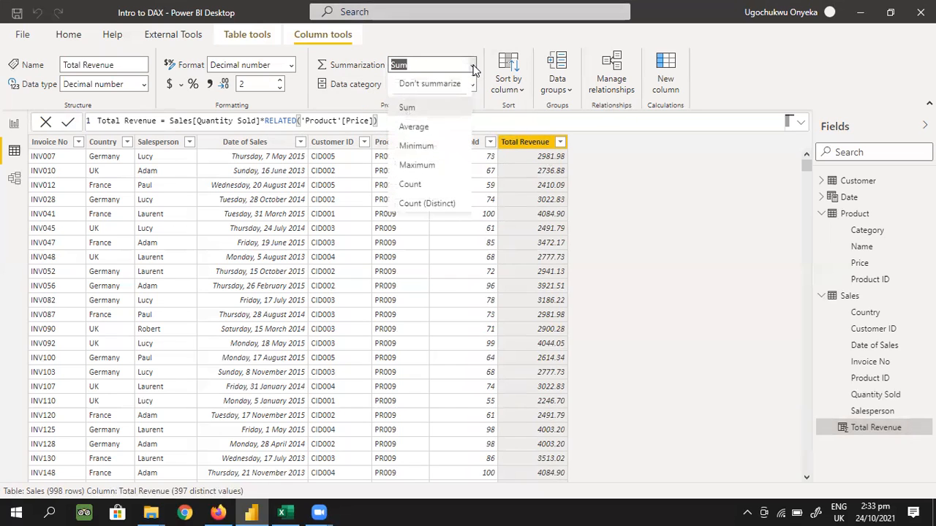
pyautogui.press('Escape')
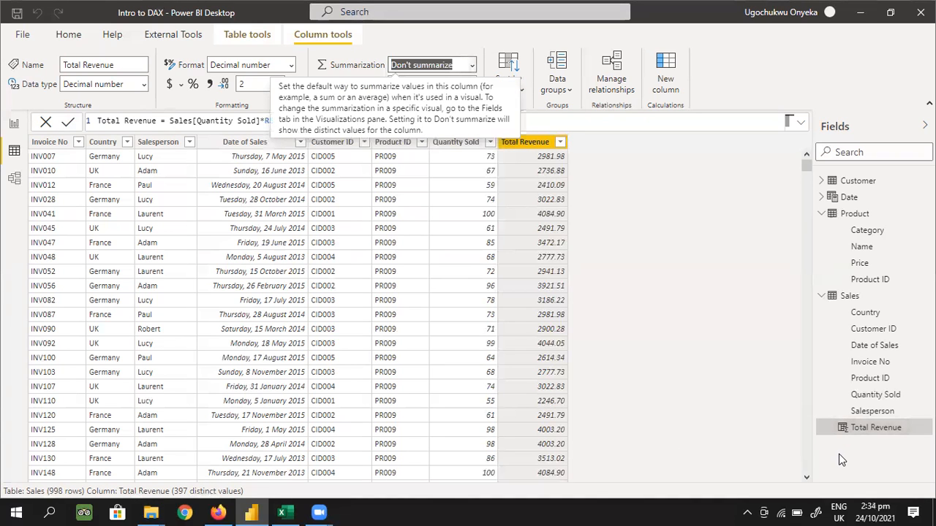
pyautogui.click(632, 213)
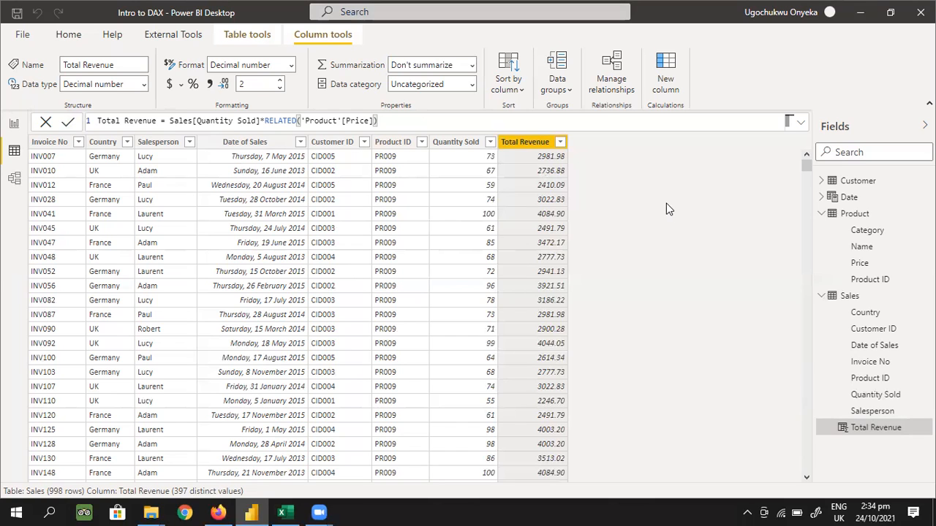
pyautogui.rightClick(863, 362)
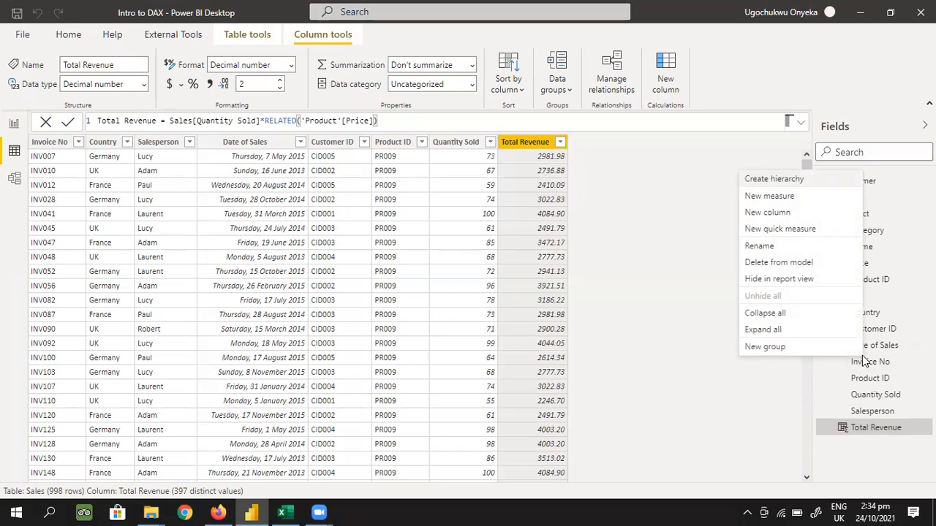
pyautogui.click(792, 196)
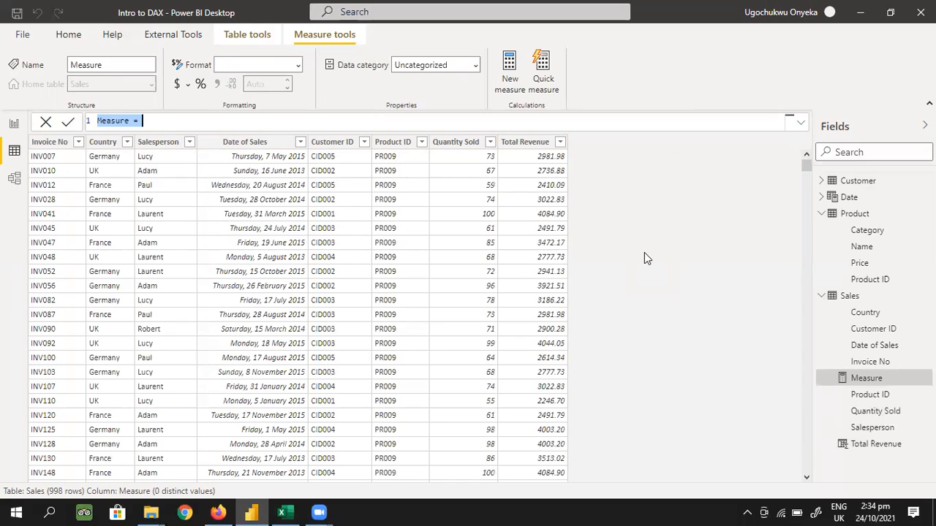
pyautogui.click(14, 181)
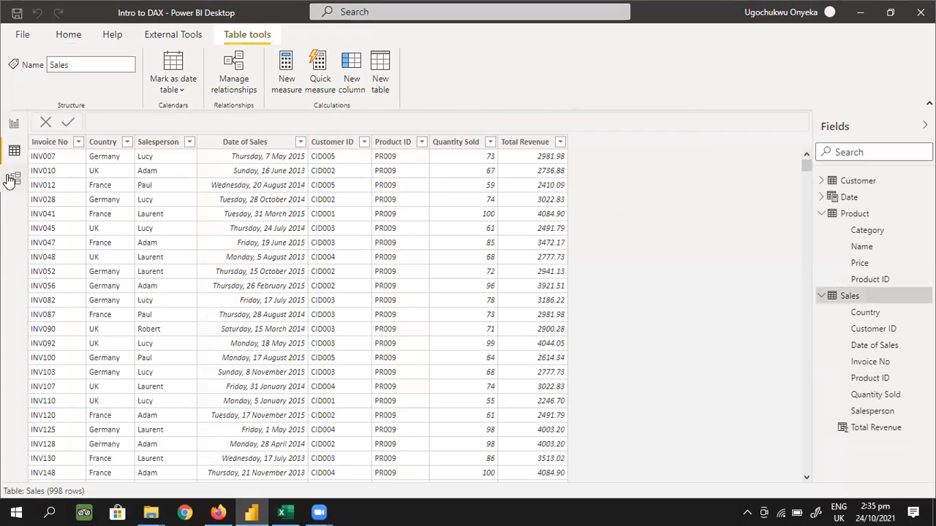
pyautogui.click(13, 180)
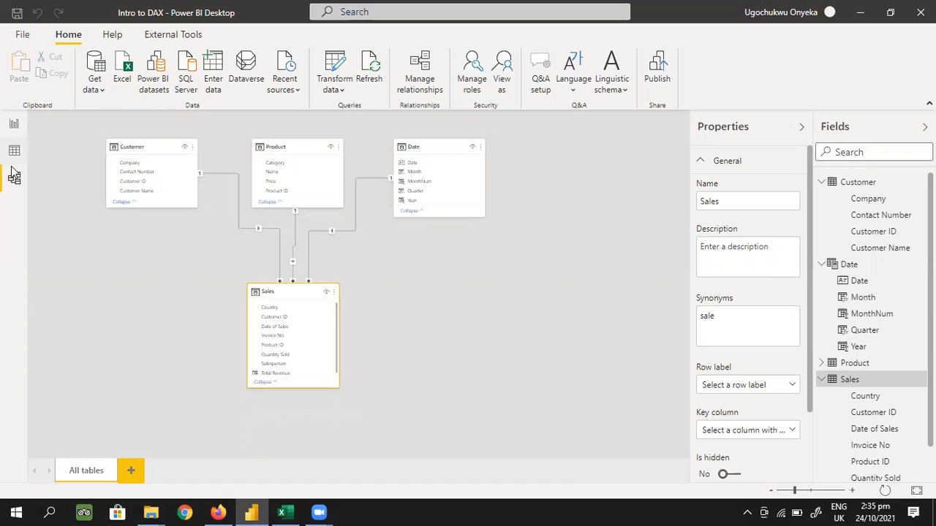
# - In the report view, create a measure in the Sales table with the formula Total Sales Measure = SUM(Sales[Total Revenue])
pyautogui.click(13, 125)
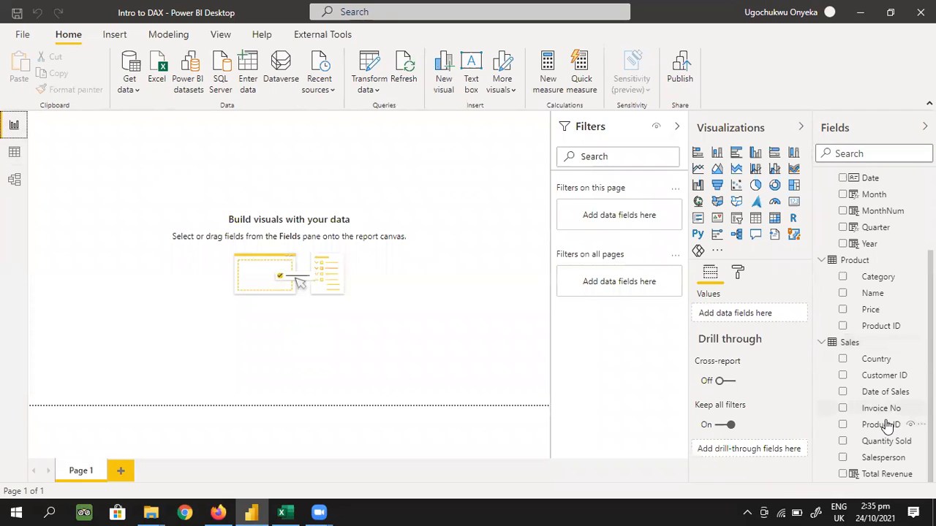
pyautogui.rightClick(864, 413)
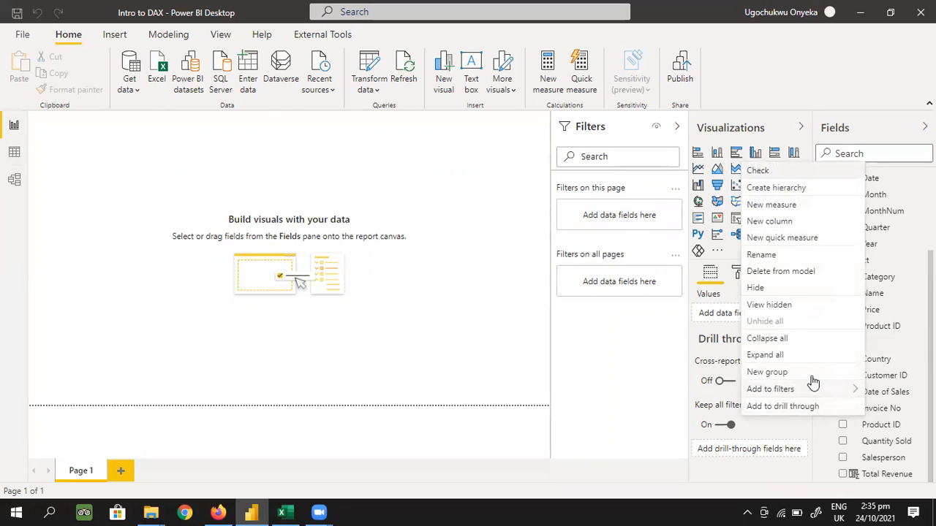
pyautogui.click(790, 207)
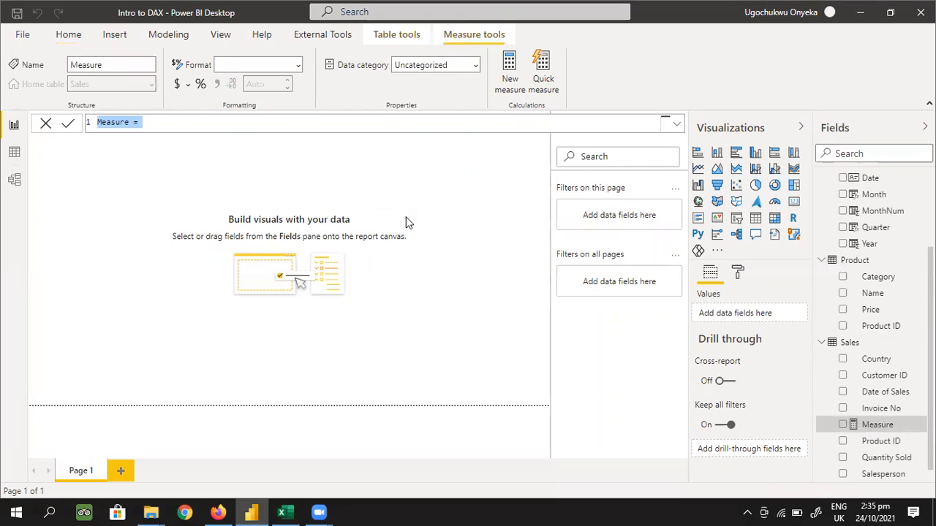
pyautogui.write('Total ')
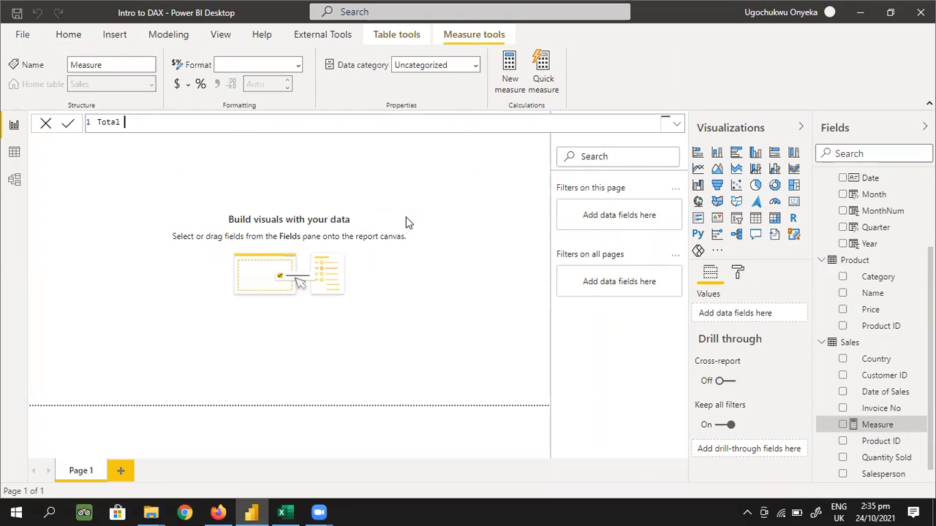
pyautogui.write('Sales Measure = SUM(')
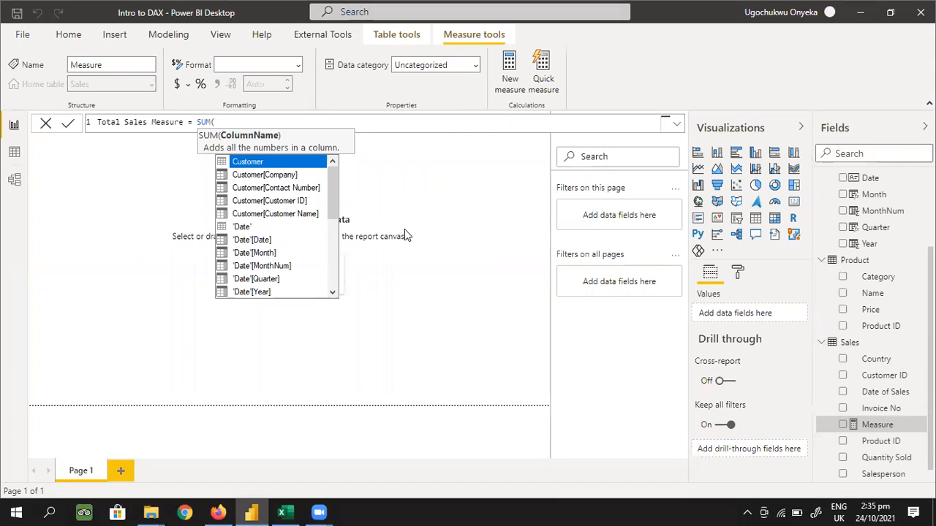
pyautogui.scroll(-5, 331, 250)
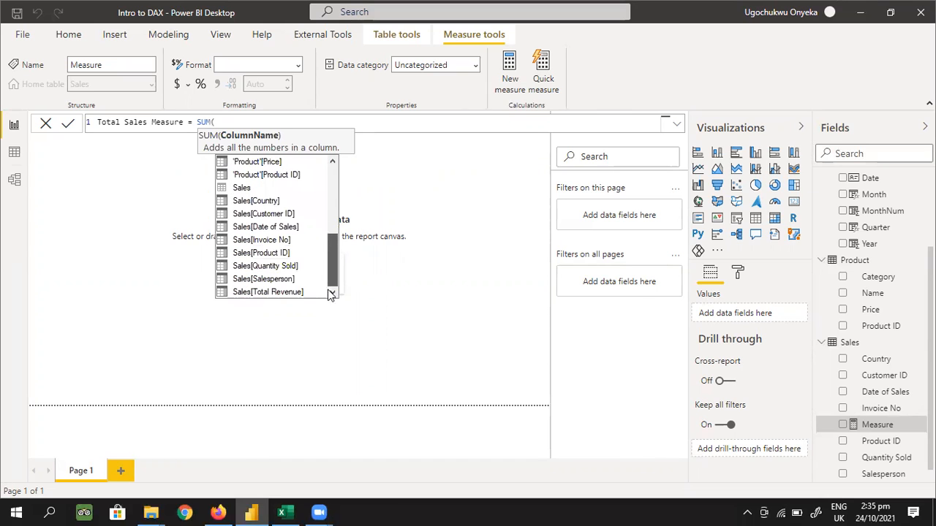
pyautogui.click(269, 293)
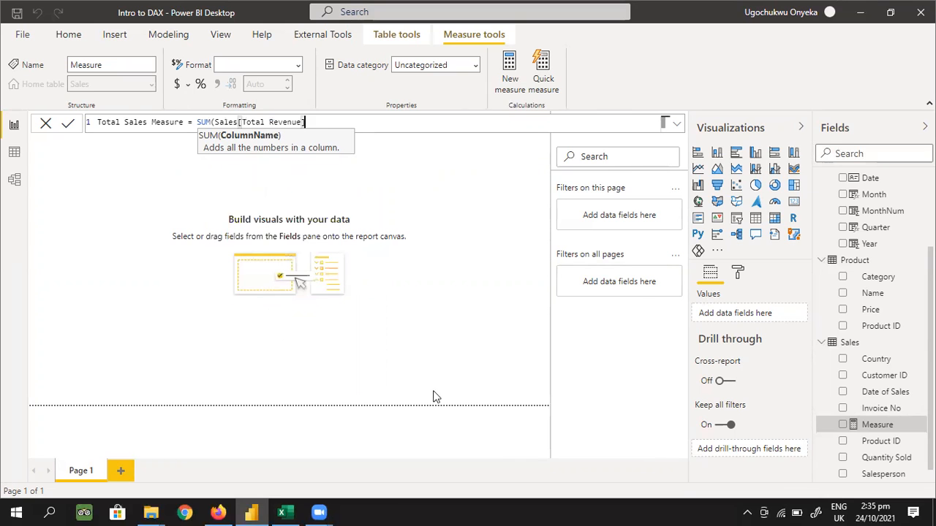
pyautogui.write(')')
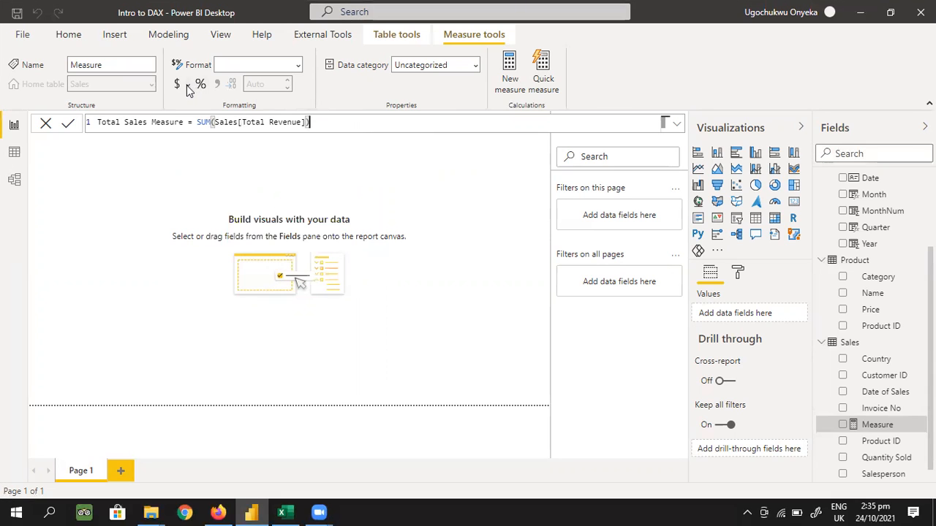
# - Commit the Total Sales Measure formula and format the measure as Decimal number
pyautogui.click(298, 67)
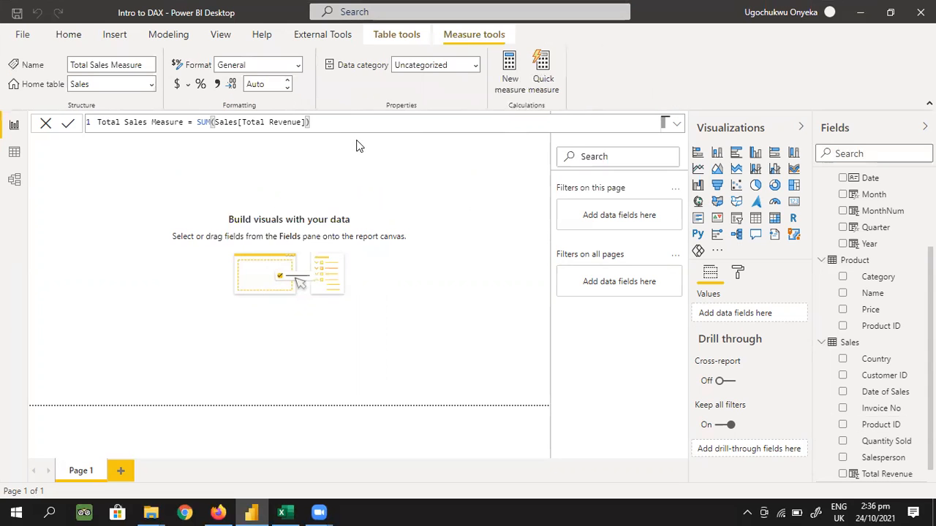
pyautogui.click(298, 67)
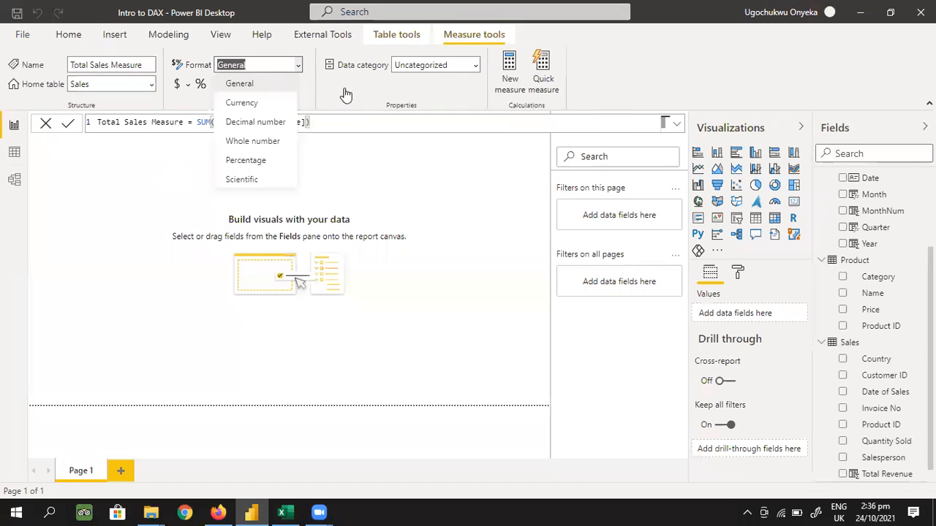
pyautogui.click(258, 122)
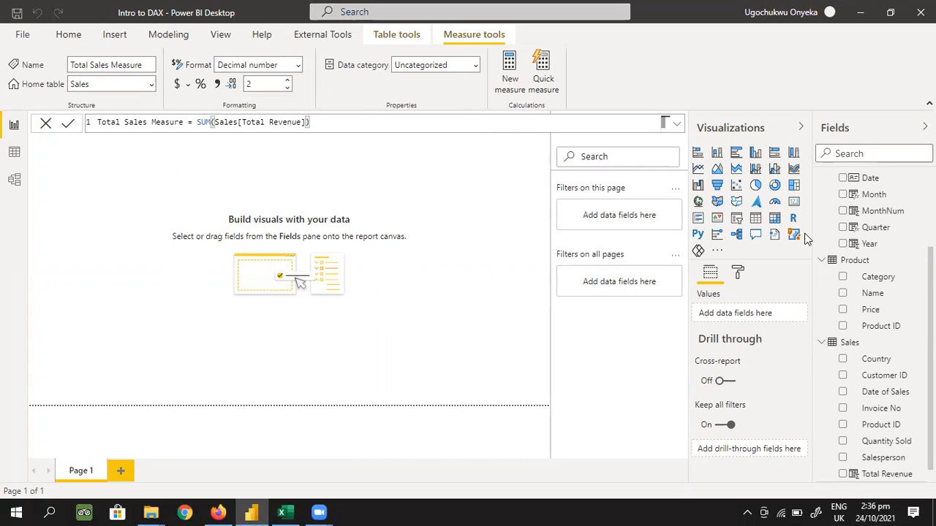
# - Add an enlarged matrix visual to the report page with the Product table's Name field as its rows
pyautogui.click(774, 219)
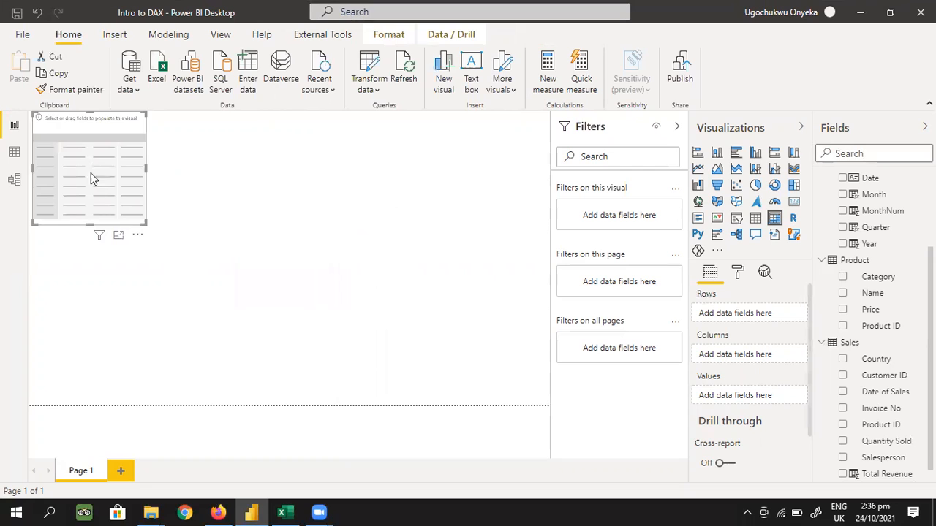
pyautogui.moveTo(91, 173); pyautogui.dragTo(99, 207)
pyautogui.moveTo(152, 268); pyautogui.dragTo(281, 378)
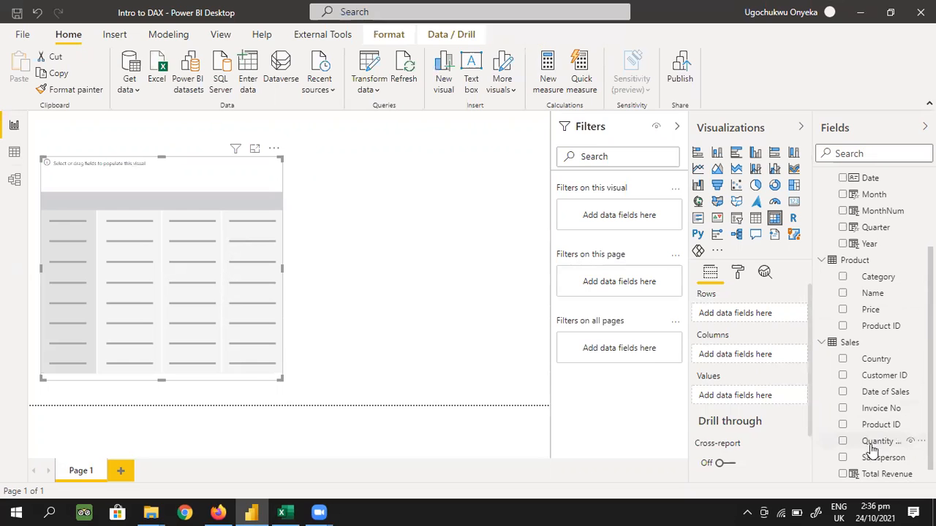
pyautogui.scroll(-1, 870, 438)
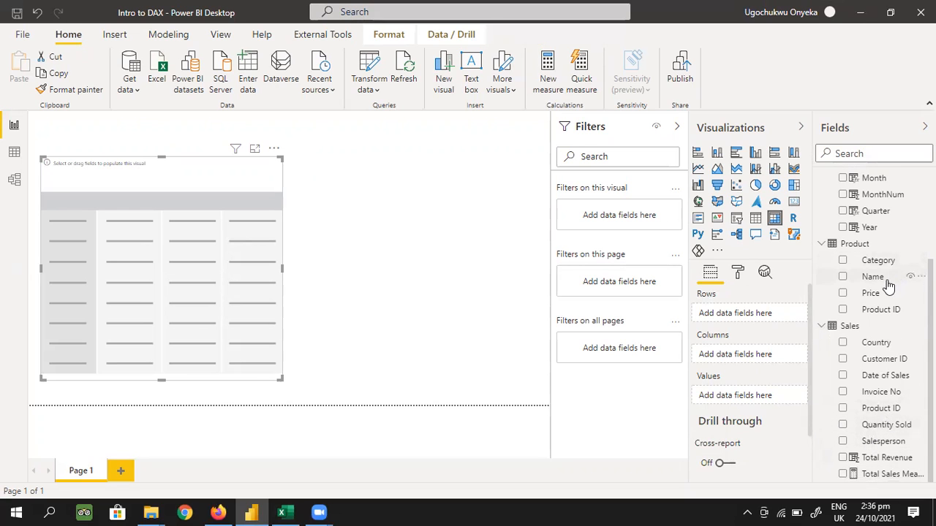
pyautogui.moveTo(870, 289); pyautogui.dragTo(761, 322)
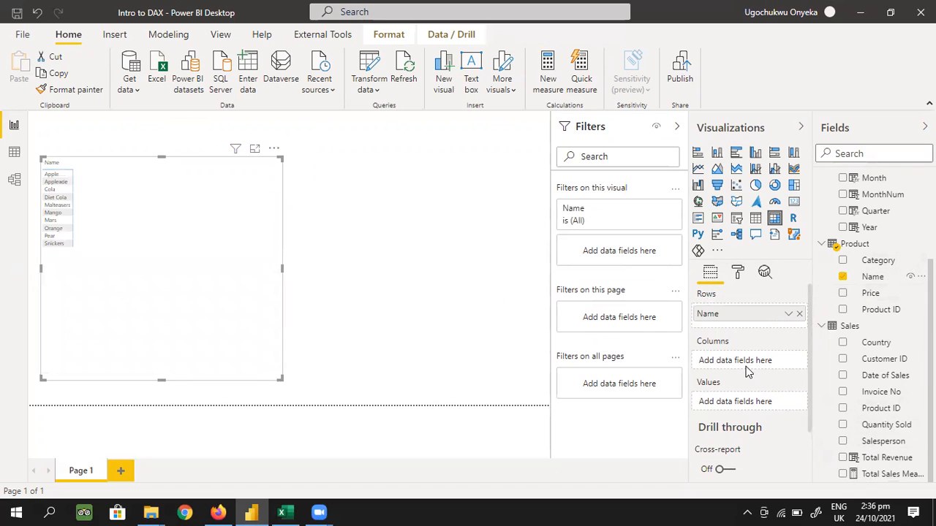
# - Set the matrix's grid text size to 14 pt
pyautogui.click(738, 272)
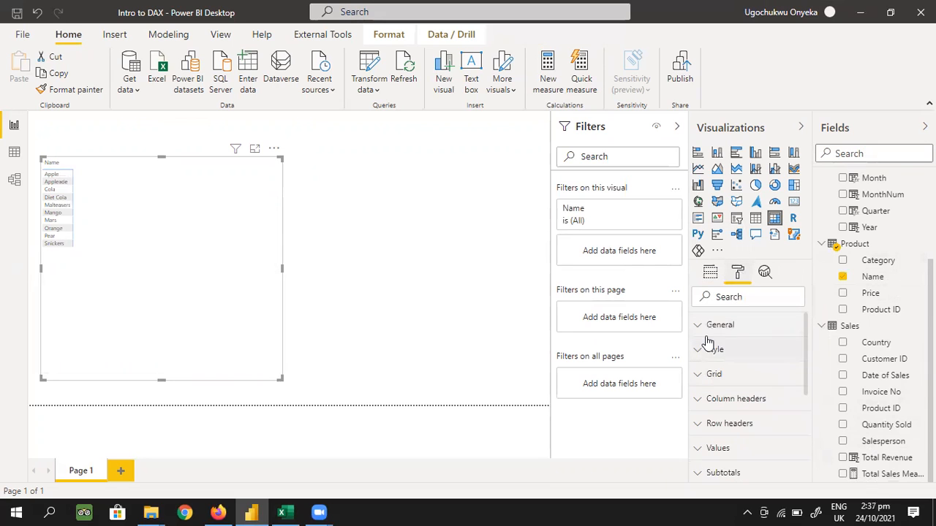
pyautogui.click(702, 375)
pyautogui.scroll(-10, 770, 386)
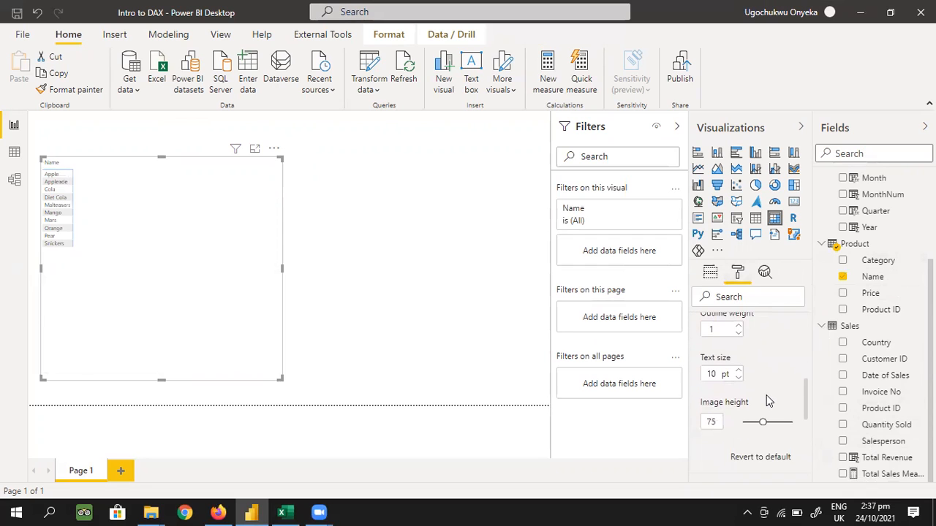
pyautogui.click(739, 372)
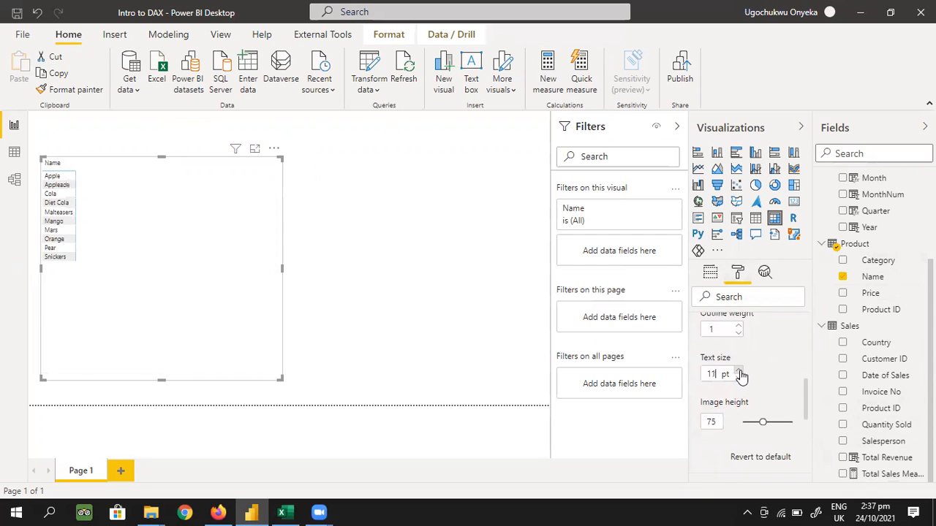
pyautogui.click(739, 372)
pyautogui.click(739, 371)
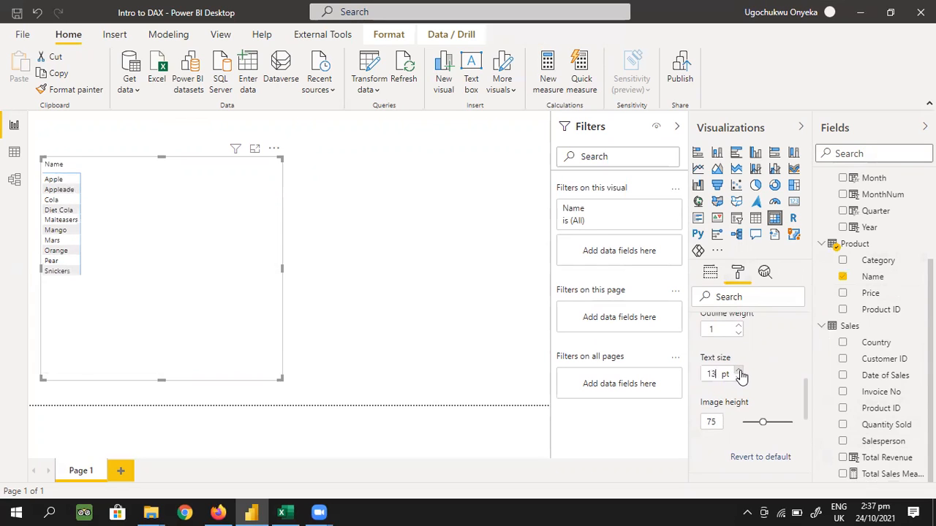
pyautogui.click(739, 371)
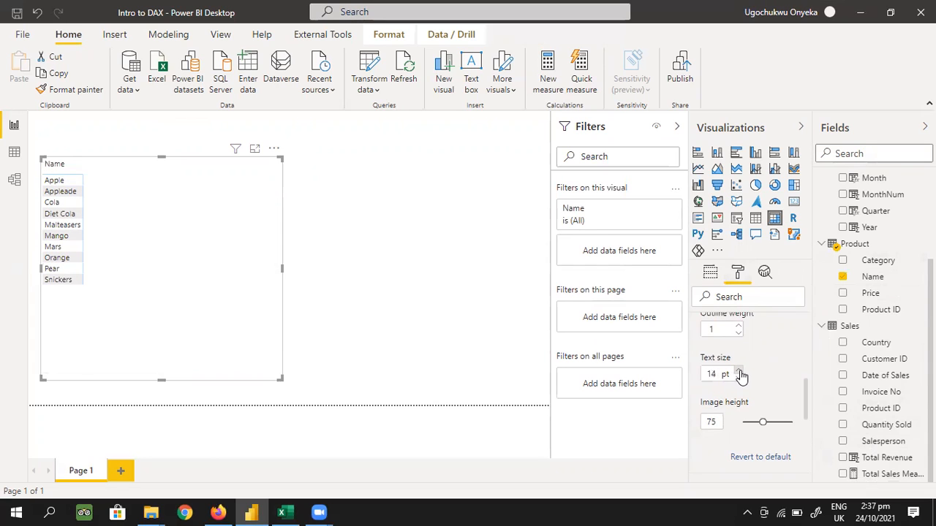
# - Set the matrix's grid text size to 15 pt and add Total Sales Measure as its values
pyautogui.click(739, 372)
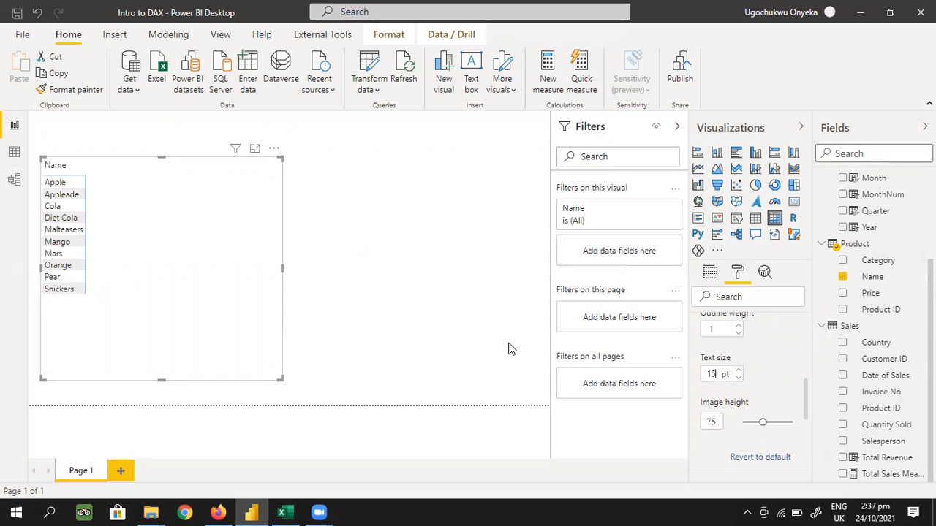
pyautogui.click(711, 275)
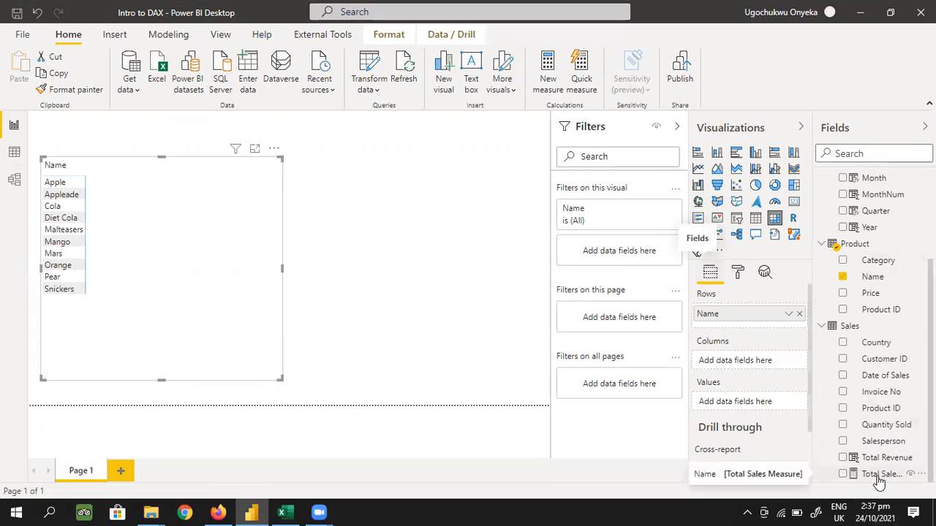
pyautogui.moveTo(882, 475); pyautogui.dragTo(762, 401)
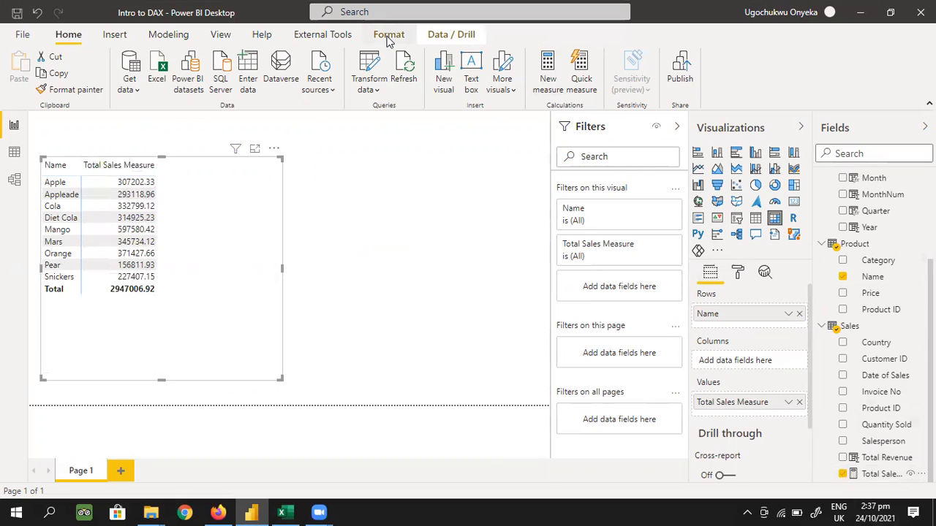
# - Format Total Sales Measure with a thousands separator
pyautogui.click(388, 35)
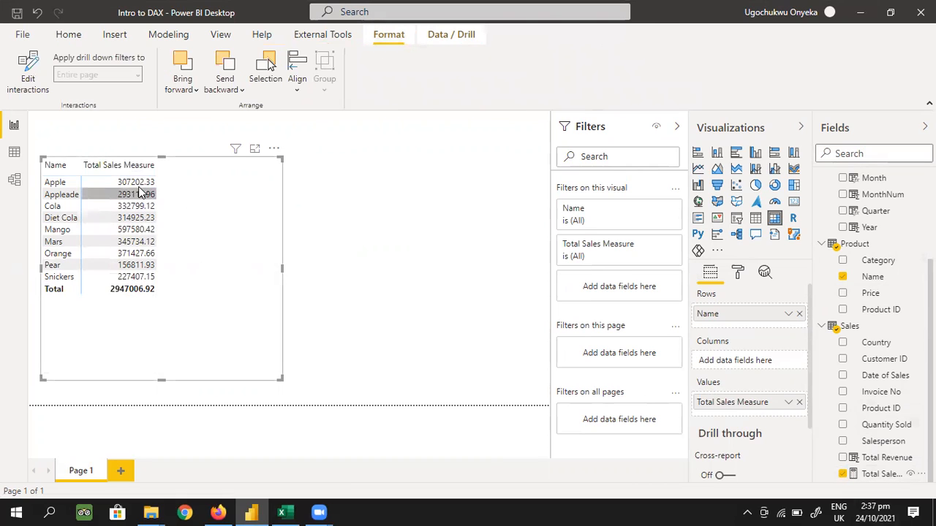
pyautogui.click(881, 476)
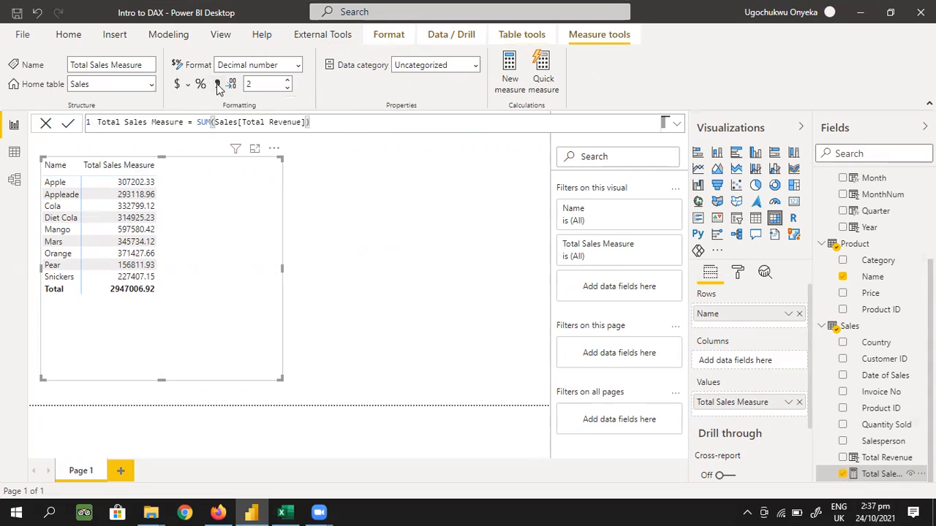
pyautogui.click(218, 85)
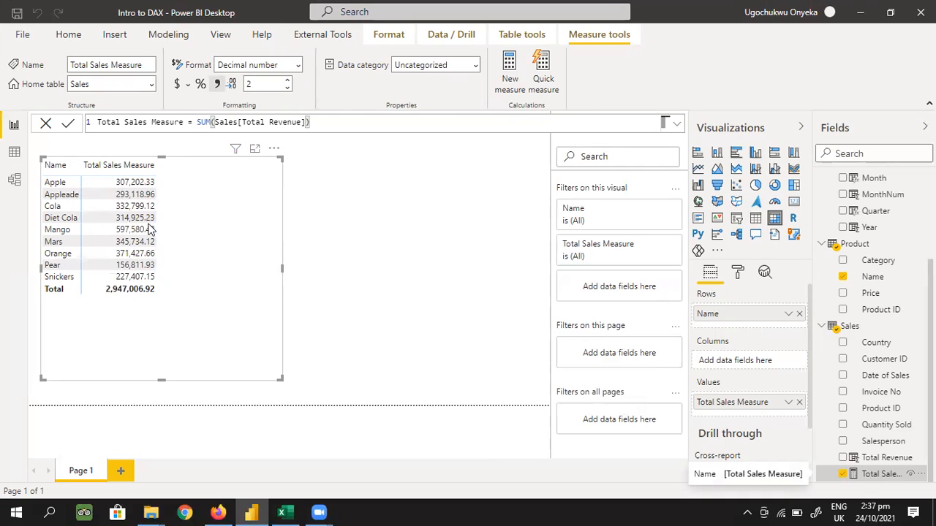
pyautogui.click(100, 168)
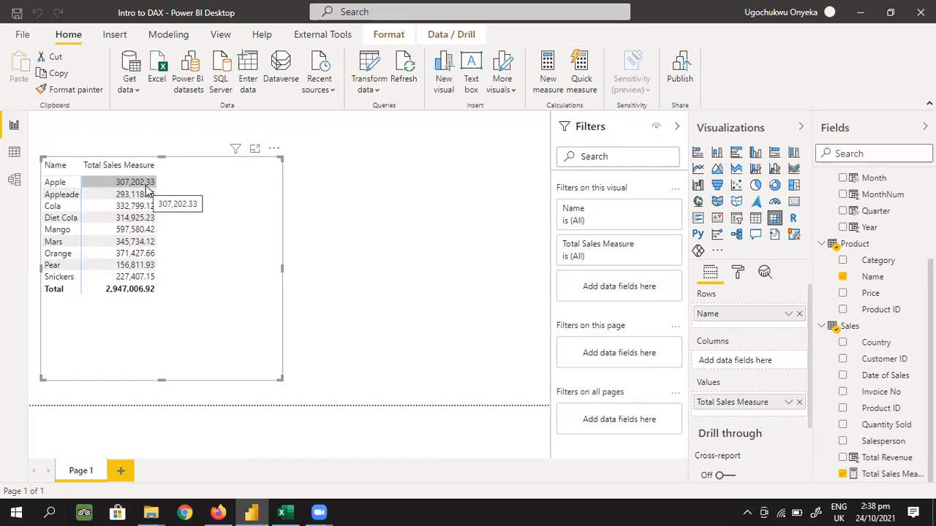
# - Switch to Excel and try a RANK formula in cell I2 of the Sales sheet, then erase the function name
pyautogui.click(284, 512)
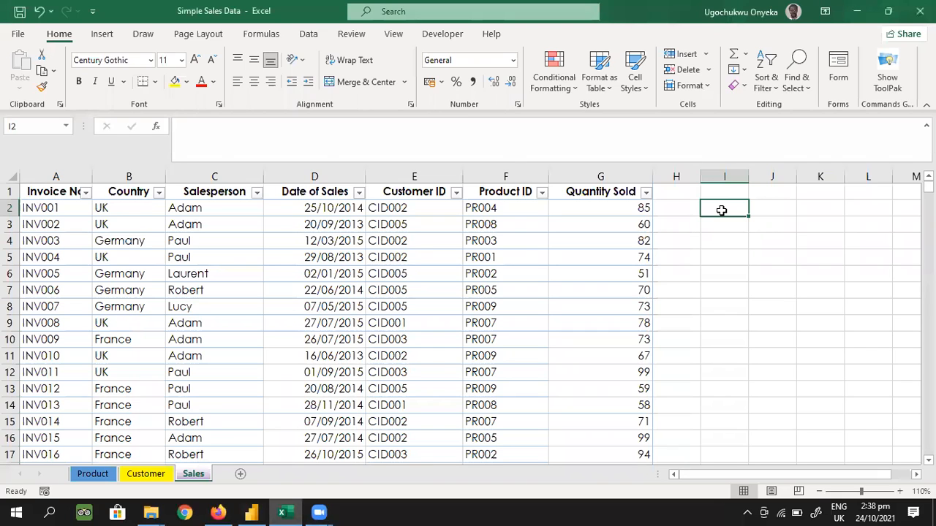
pyautogui.write('=RAN')
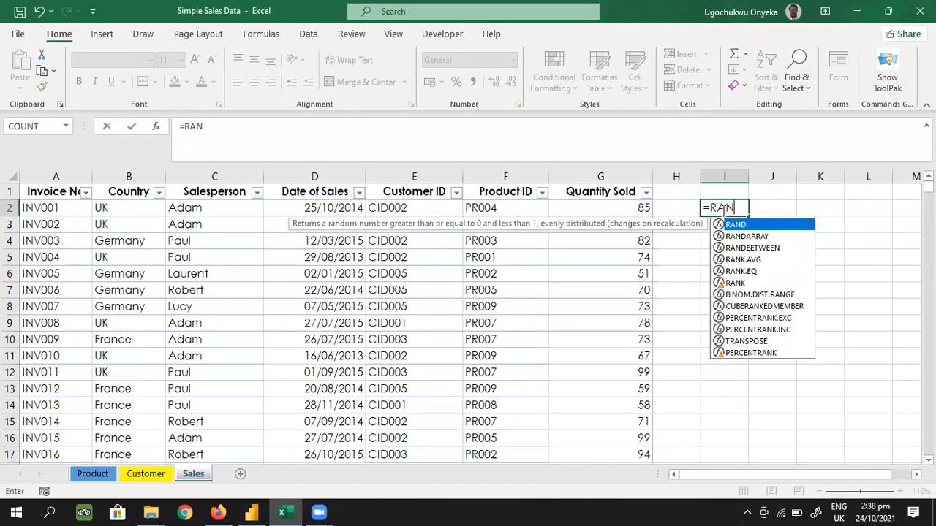
pyautogui.write('K')
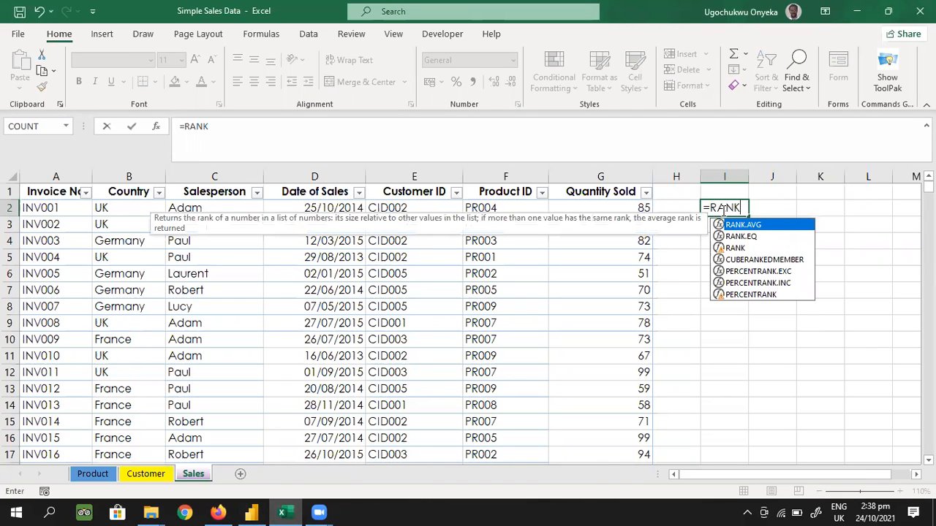
pyautogui.press('BackSpace')
pyautogui.press('BackSpace')
pyautogui.press('BackSpace')
pyautogui.press('BackSpace')
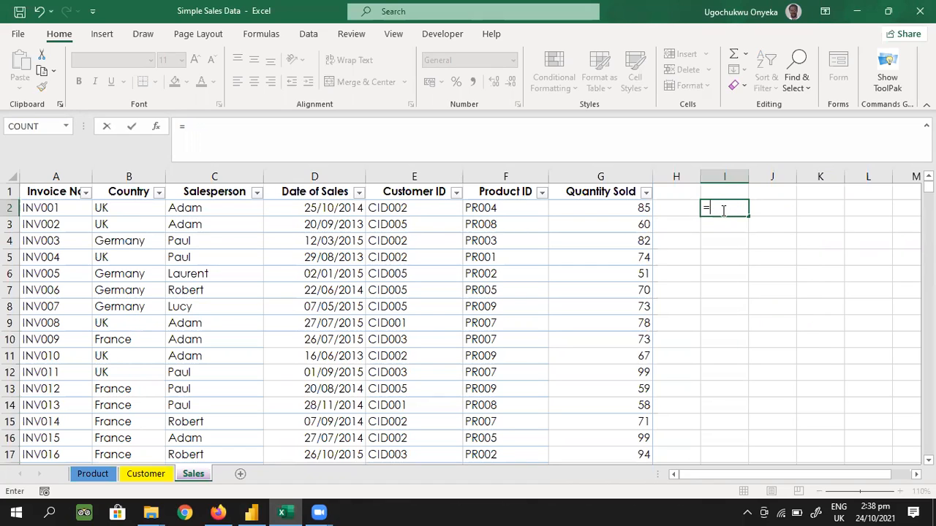
# - Try the SMALL function in cell I2, clear the cell entry and return to Power BI Desktop
pyautogui.write('SMAL')
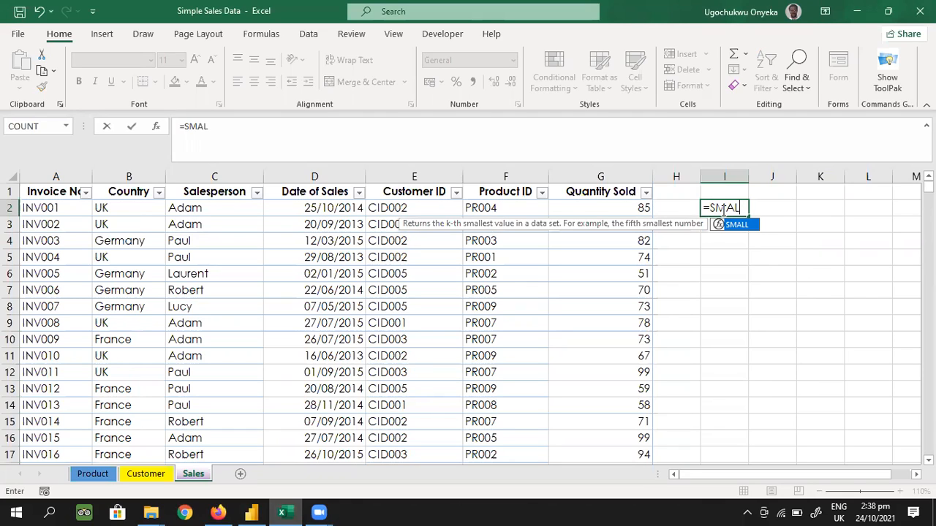
pyautogui.press('BackSpace')
pyautogui.press('BackSpace')
pyautogui.press('BackSpace')
pyautogui.press('BackSpace')
pyautogui.press('BackSpace')
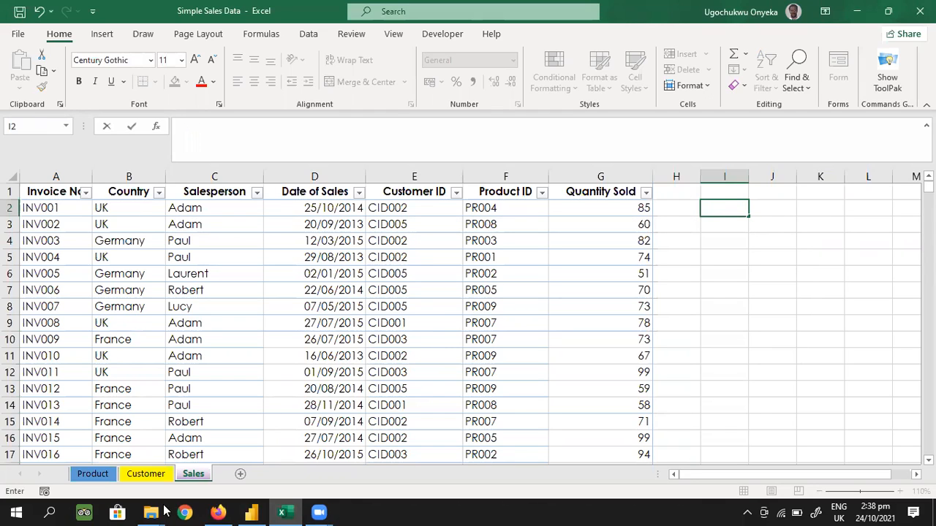
pyautogui.click(251, 511)
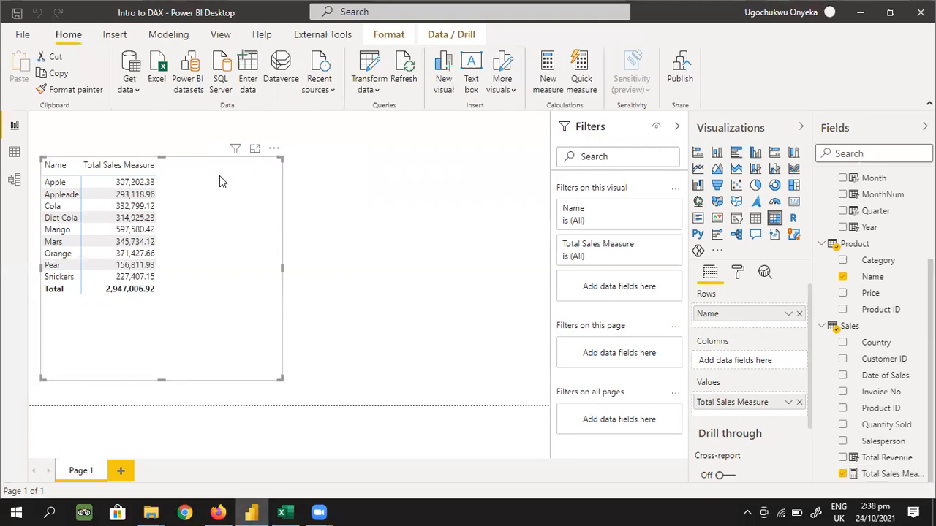
# - Create a new measure in the Sales table and begin its formula with Sales Ranking = RANKX(
pyautogui.click(326, 241)
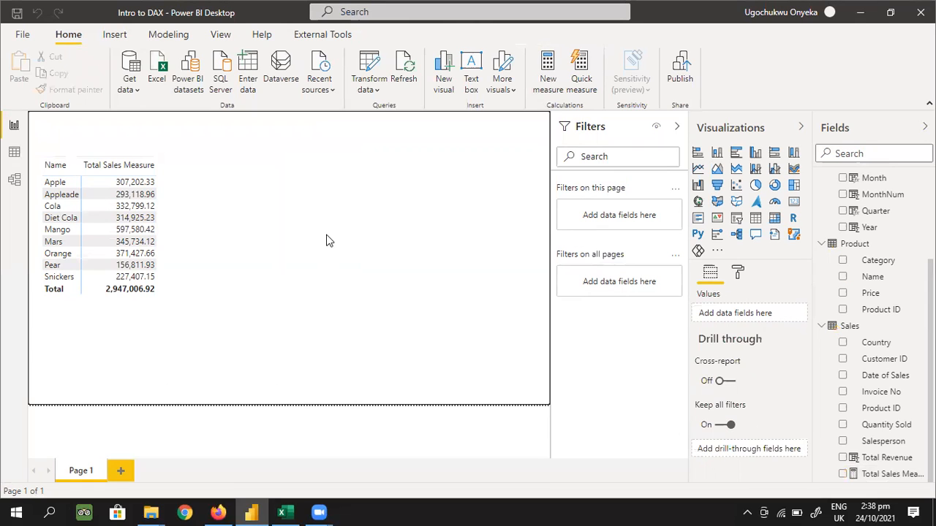
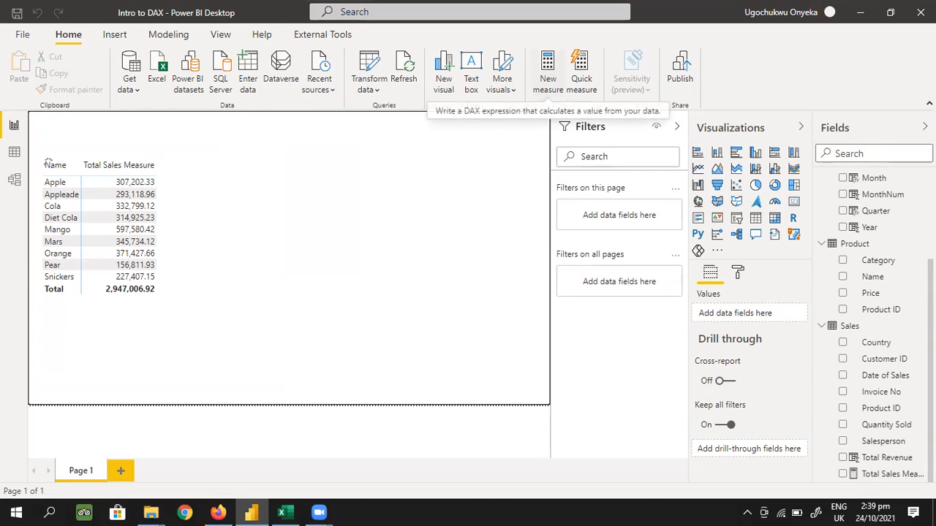
pyautogui.click(544, 76)
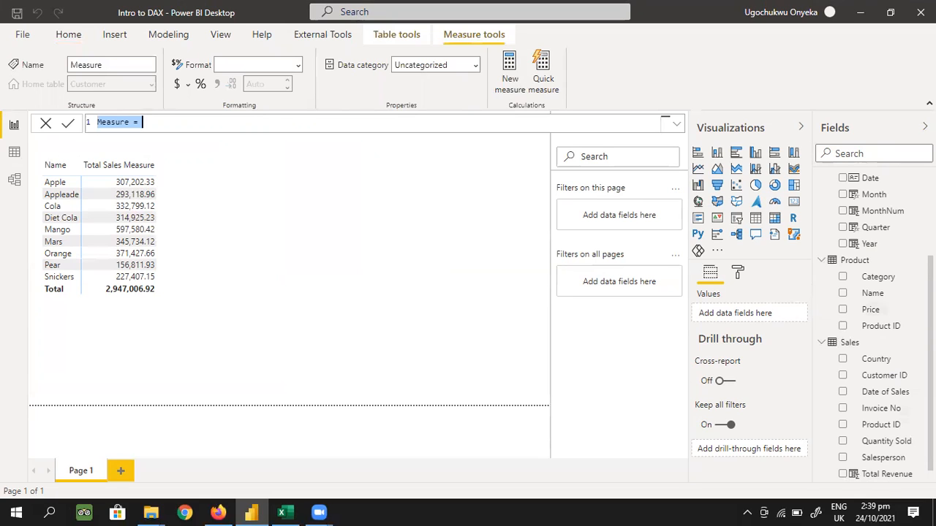
pyautogui.press('Escape')
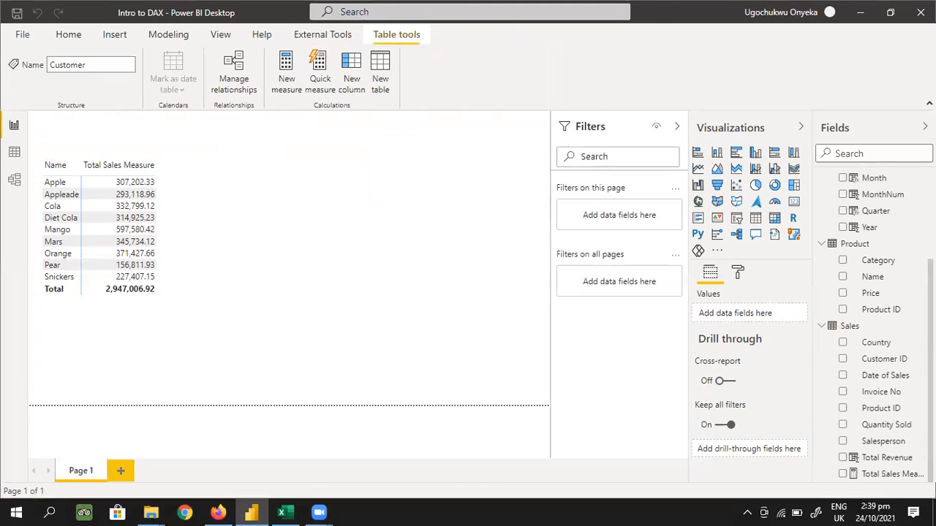
pyautogui.rightClick(856, 358)
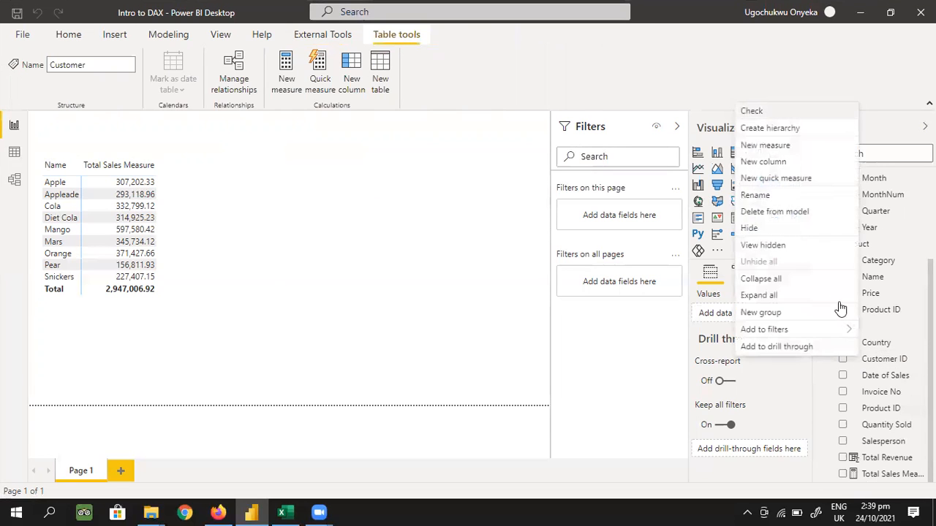
pyautogui.press('Escape')
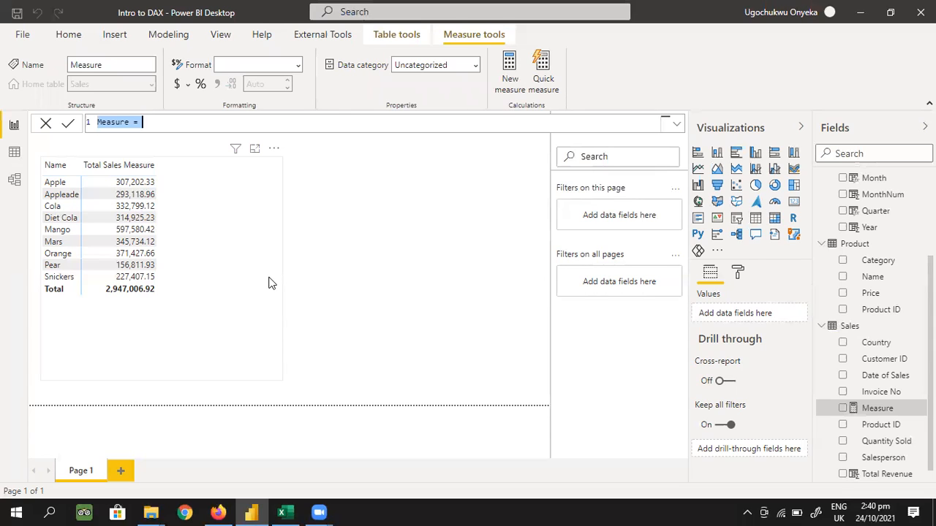
pyautogui.write('Sales')
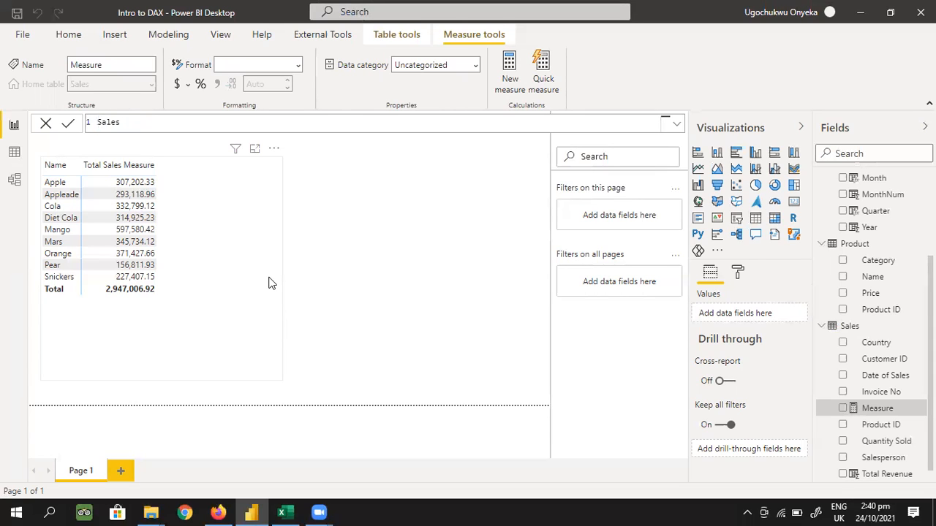
pyautogui.write(' Ranking = RANK')
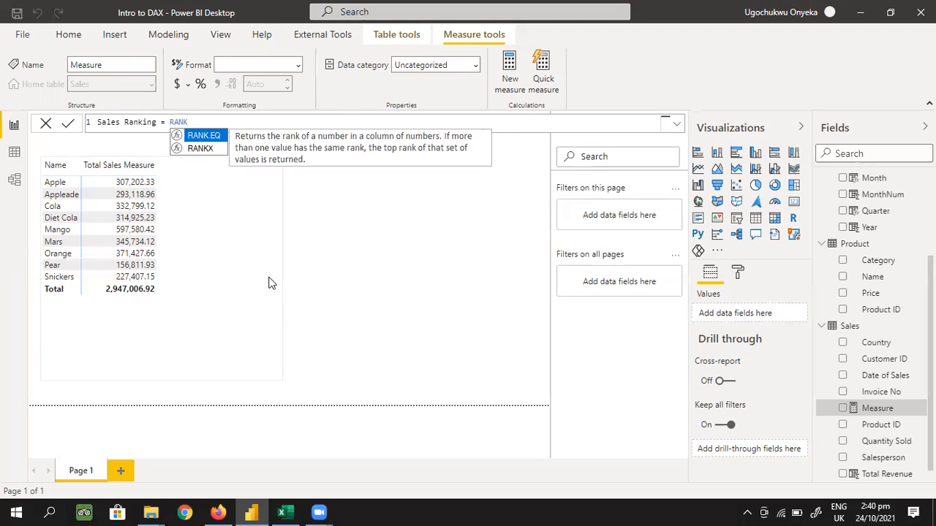
pyautogui.write('X')
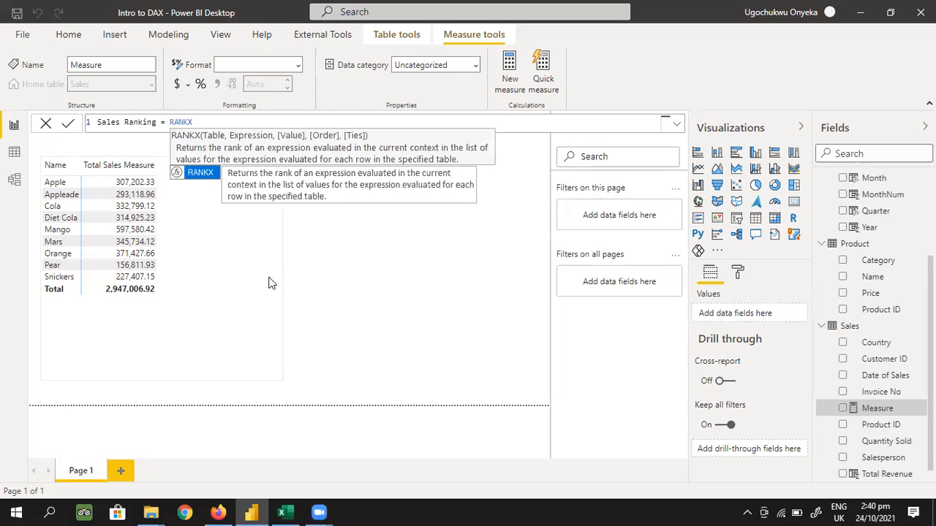
pyautogui.write('(')
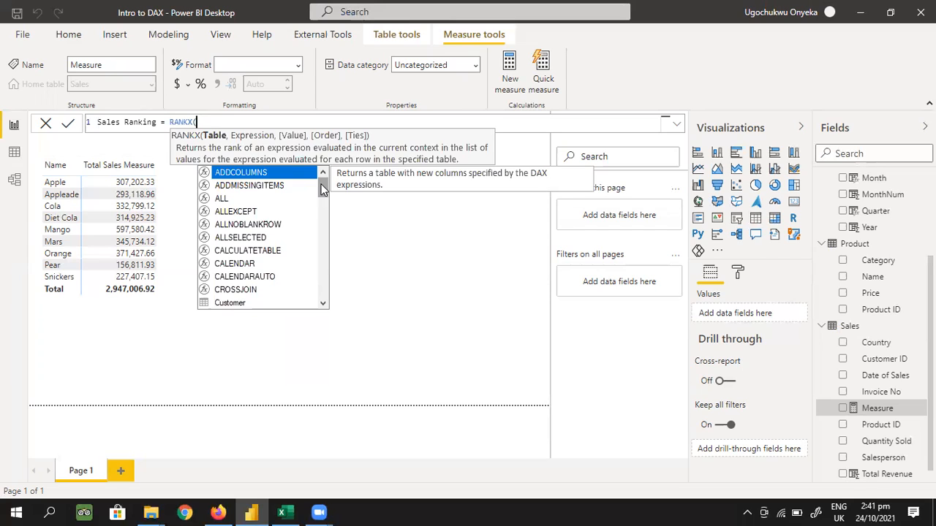
pyautogui.write('produ')
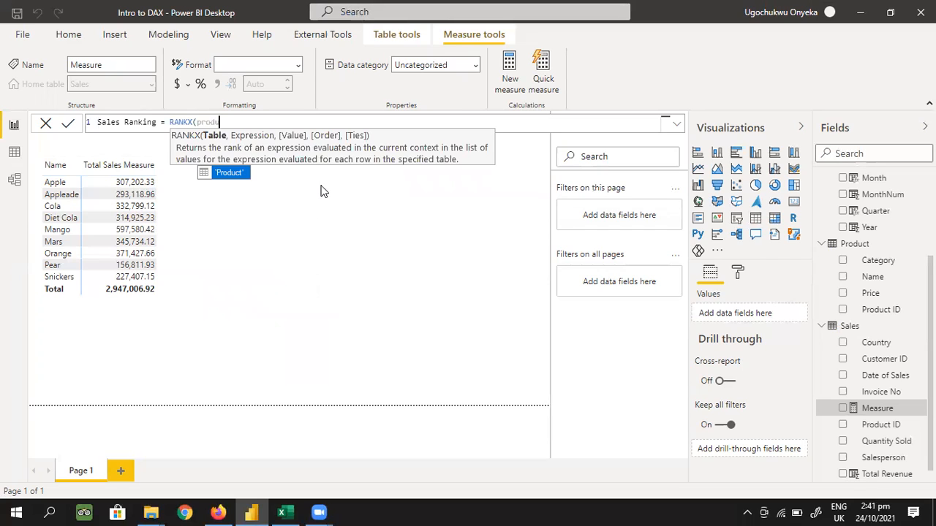
pyautogui.press('BackSpace')
pyautogui.press('BackSpace')
pyautogui.press('BackSpace')
pyautogui.press('BackSpace')
pyautogui.press('BackSpace')
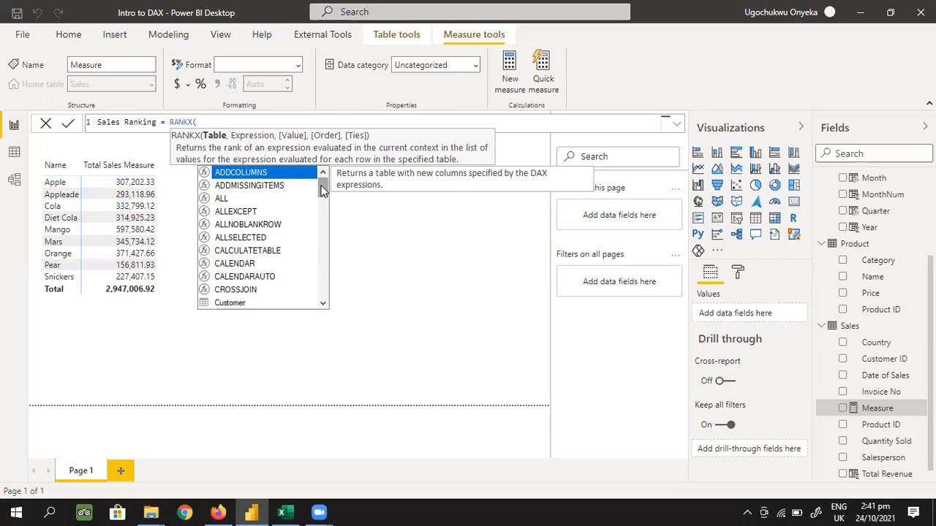
pyautogui.press('BackSpace')
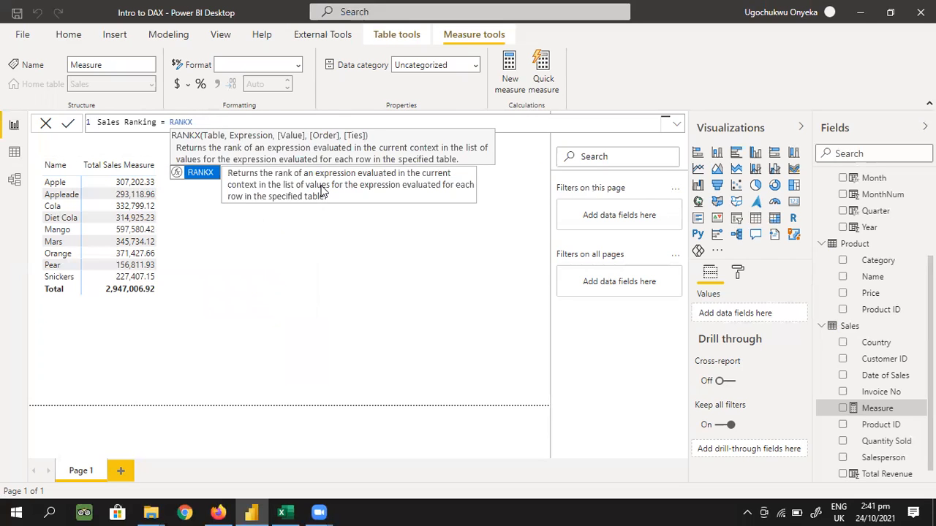
# - Enter 'Product' as the table argument of the Sales Ranking measure's RANKX function
pyautogui.write('(produ')
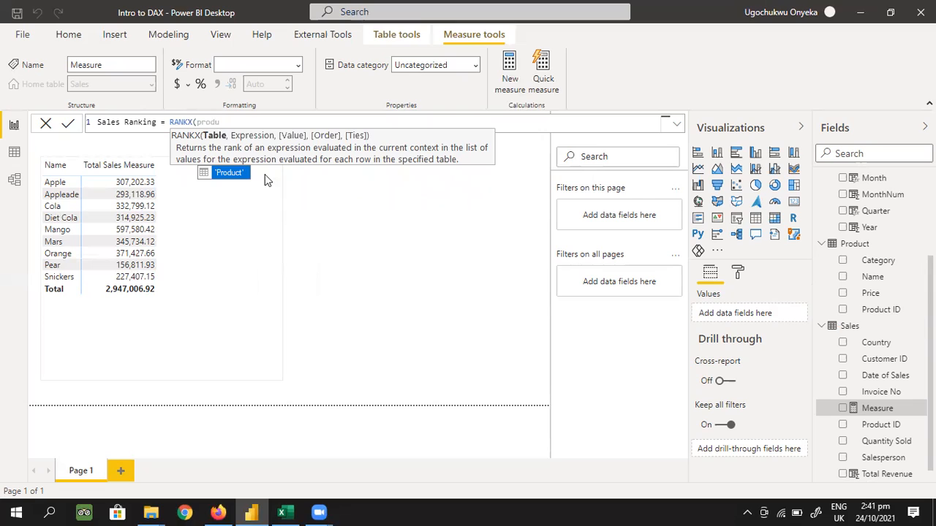
pyautogui.click(227, 171)
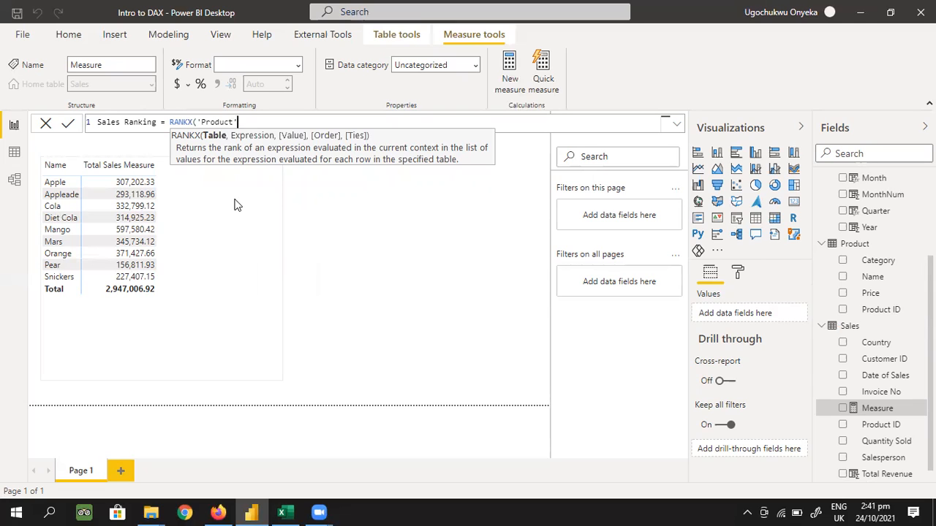
pyautogui.write(',')
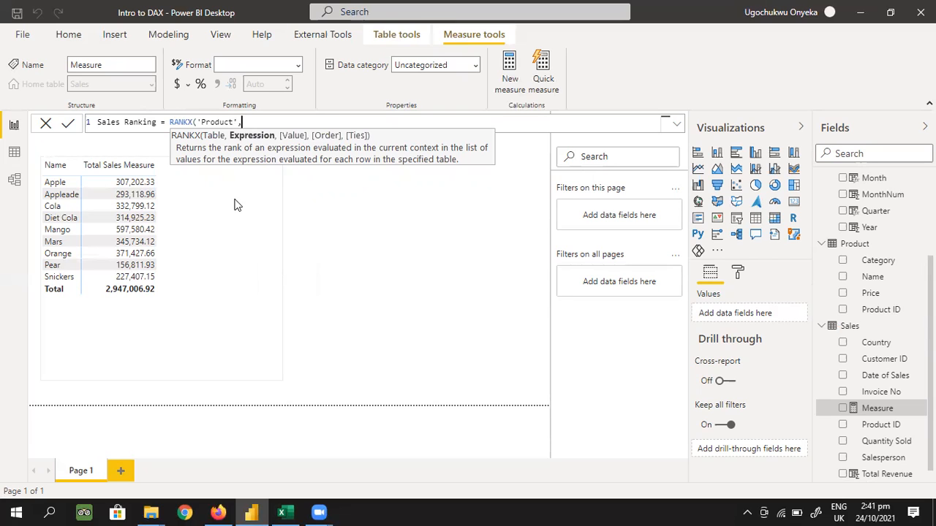
pyautogui.write('sum')
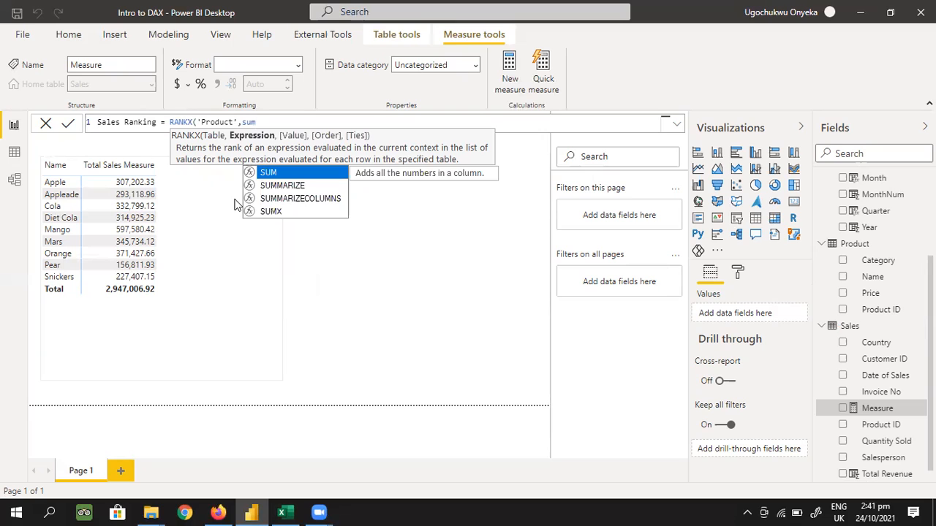
pyautogui.press('BackSpace')
pyautogui.press('BackSpace')
pyautogui.press('BackSpace')
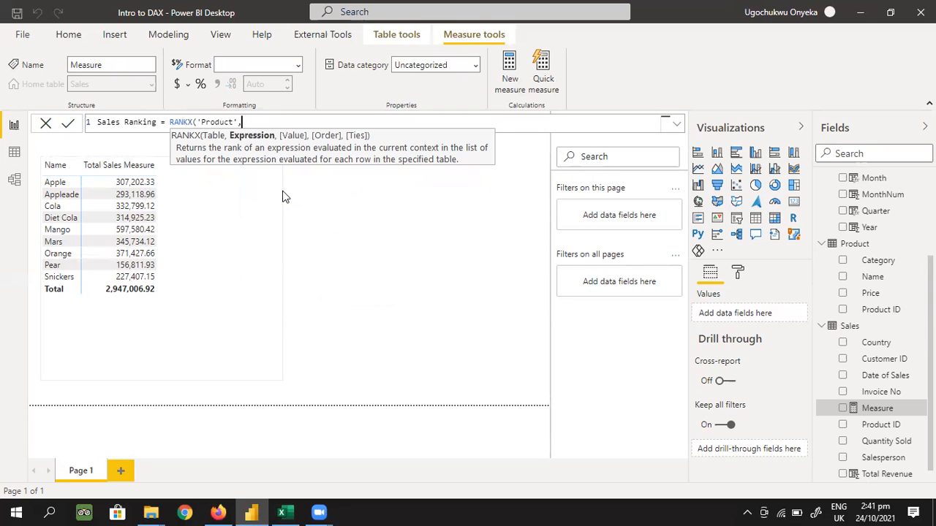
# - Complete the Sales Ranking formula with [Total Sales Measure] as the expression, commit it and add the measure to the matrix values
pyautogui.scroll(-1, 906, 424)
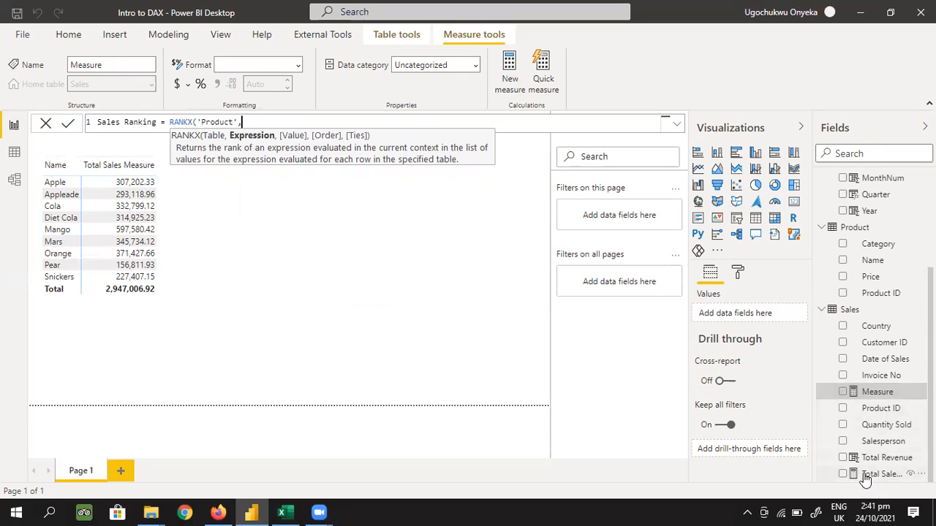
pyautogui.write('tota')
pyautogui.press('Escape')
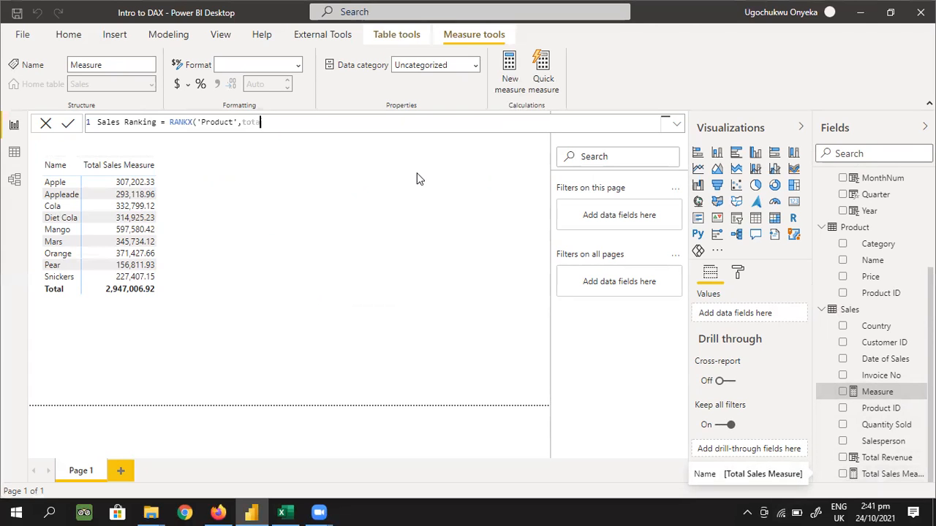
pyautogui.write('l')
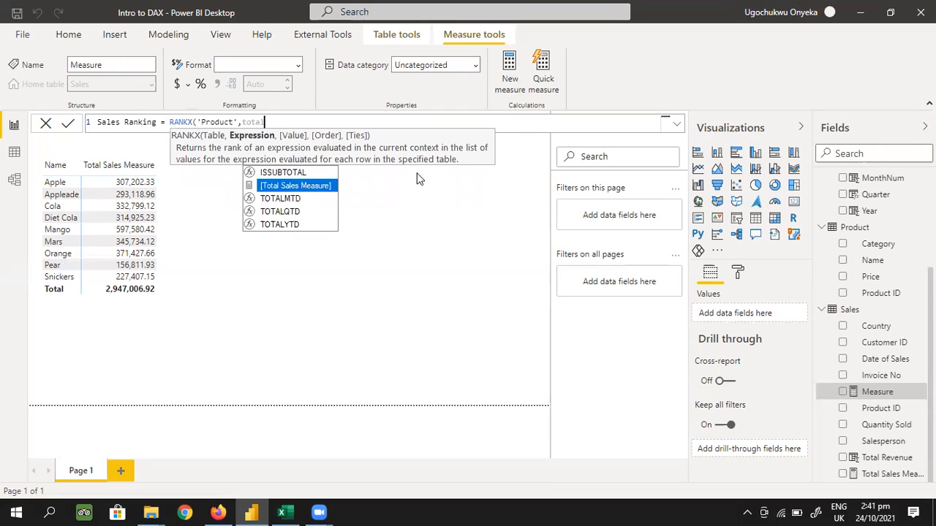
pyautogui.click(296, 185)
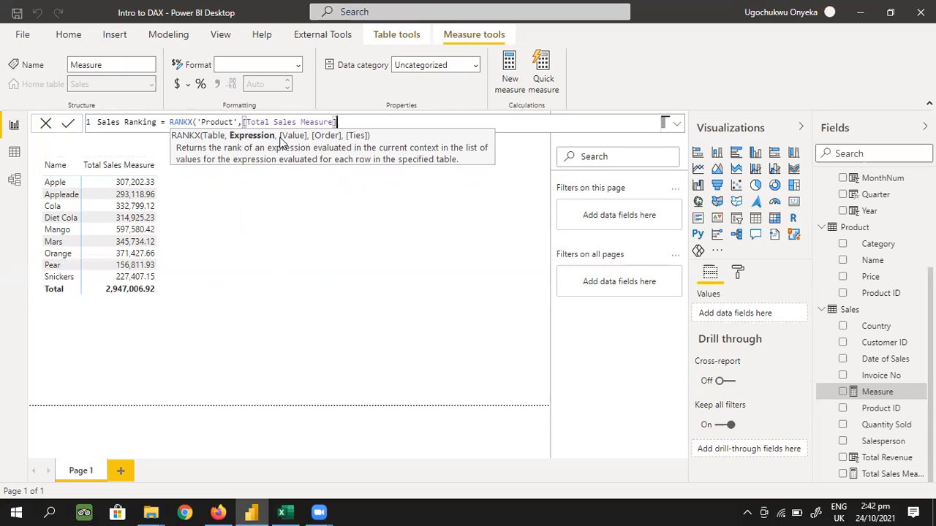
pyautogui.write(')')
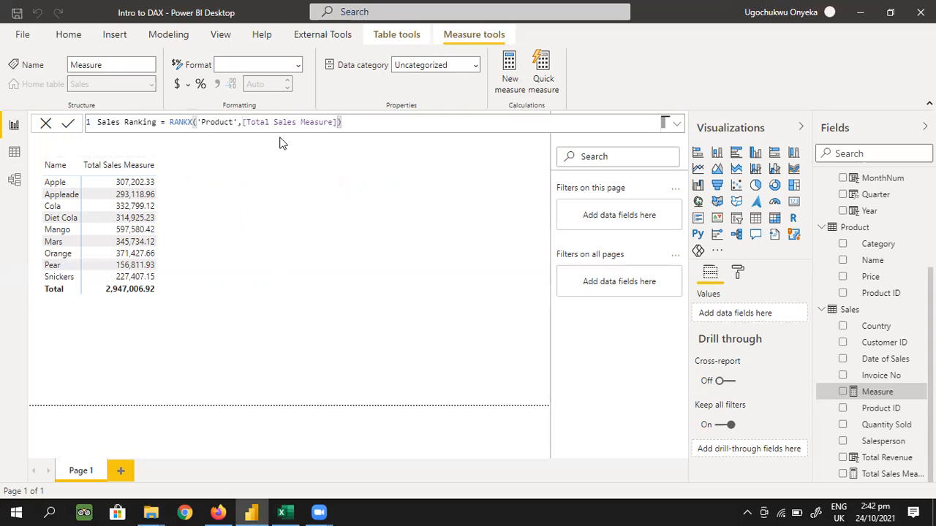
pyautogui.press('Return')
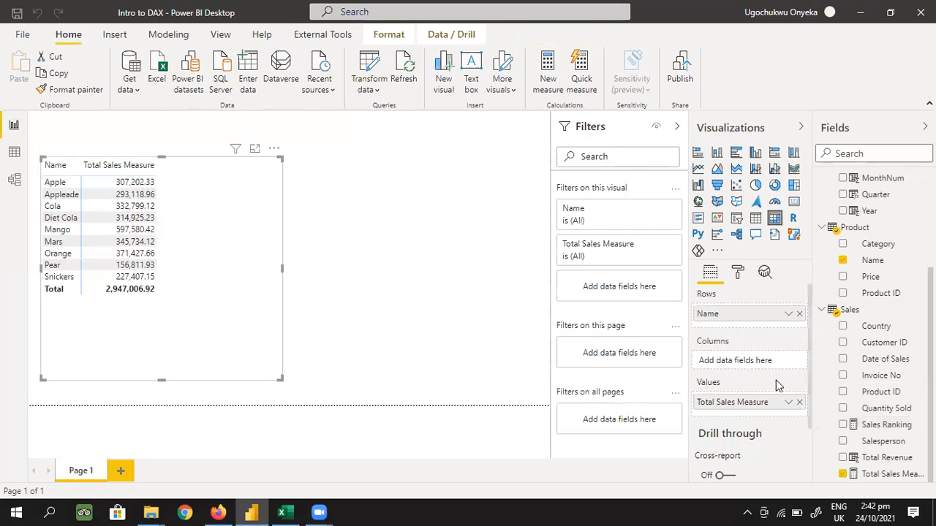
pyautogui.moveTo(886, 424); pyautogui.dragTo(761, 417)
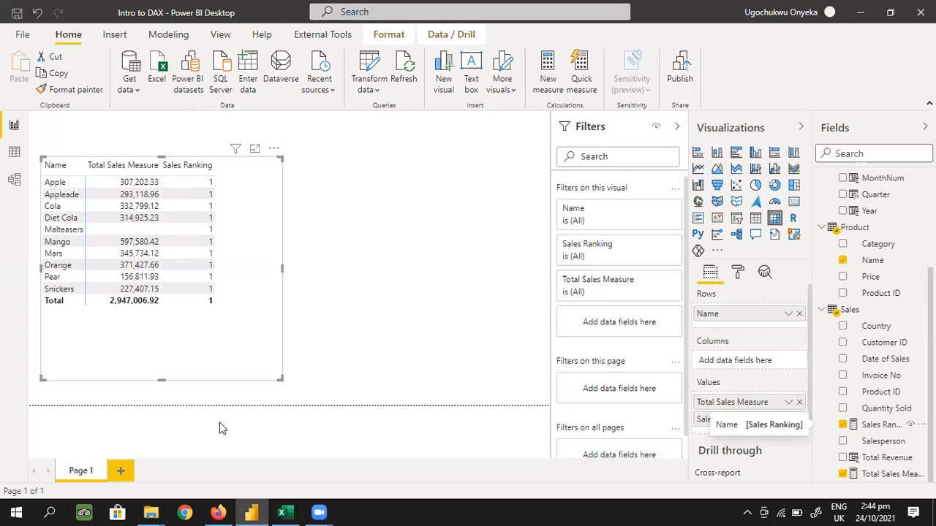
# - Reopen the Sales Ranking measure's formula and erase all arguments after RANKX(
pyautogui.click(881, 425)
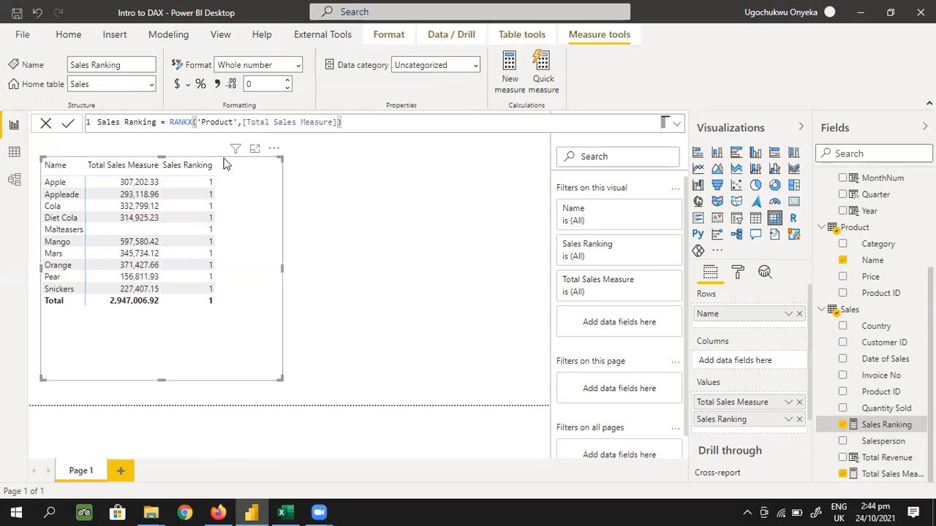
pyautogui.press('Delete')
pyautogui.press('Delete')
pyautogui.press('Delete')
pyautogui.press('Delete')
pyautogui.press('Delete')
pyautogui.press('Delete')
pyautogui.press('Delete')
pyautogui.press('Delete')
pyautogui.press('Delete')
pyautogui.press('Delete')
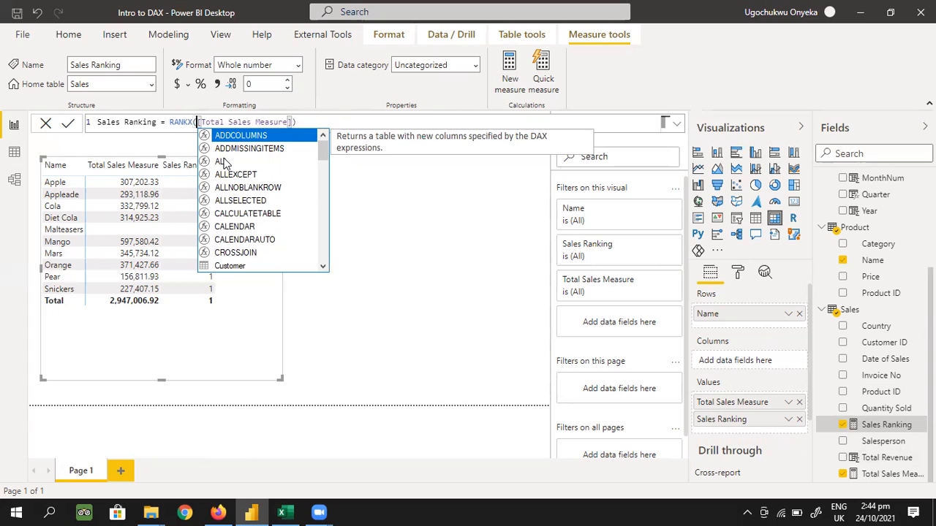
pyautogui.press('Delete')
pyautogui.press('Delete')
pyautogui.press('Delete')
pyautogui.press('Delete')
pyautogui.press('Delete')
pyautogui.press('Delete')
pyautogui.press('Delete')
pyautogui.press('Delete')
pyautogui.press('Delete')
pyautogui.press('Delete')
pyautogui.press('Delete')
pyautogui.press('Delete')
pyautogui.press('Delete')
pyautogui.press('Delete')
pyautogui.press('Delete')
pyautogui.press('Delete')
pyautogui.press('Delete')
pyautogui.press('Delete')
pyautogui.press('Delete')
pyautogui.press('Delete')
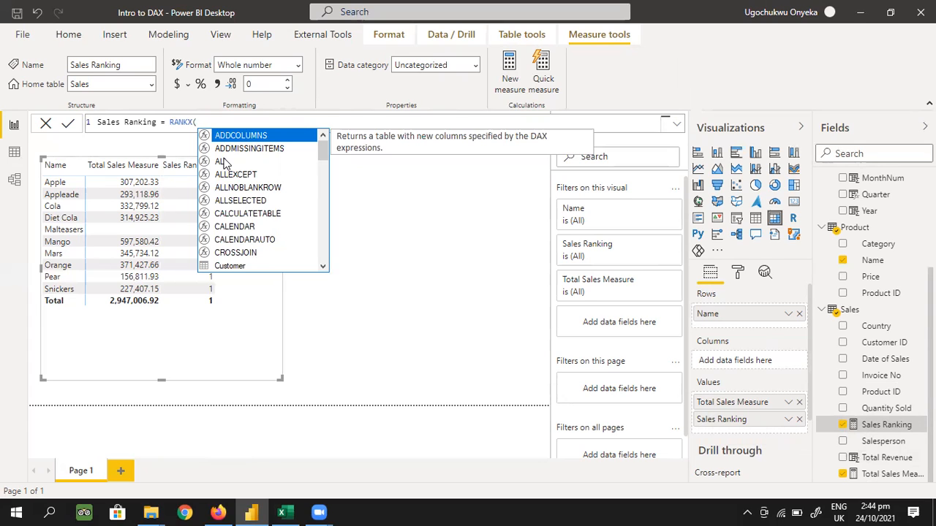
# - Enter ALL('Product'[Name]) as the table argument of the Sales Ranking measure's RANKX function
pyautogui.write('all')
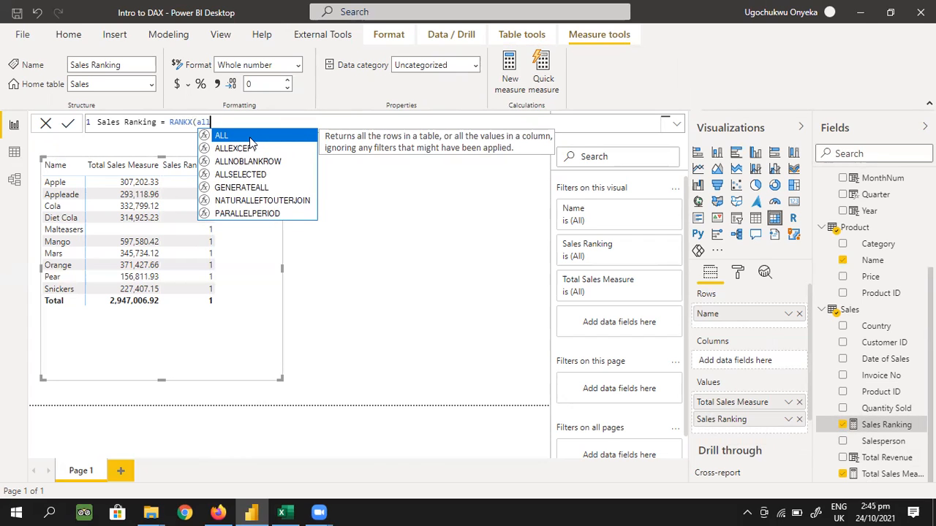
pyautogui.click(250, 141)
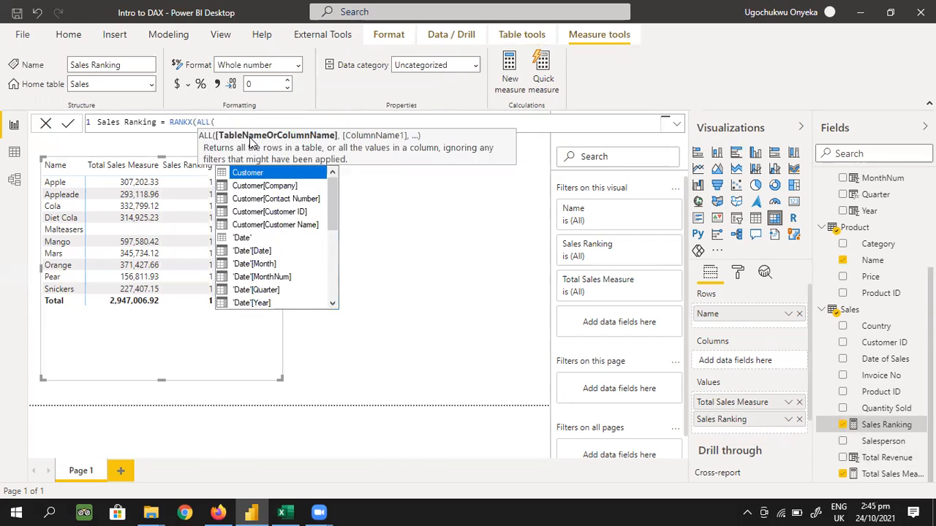
pyautogui.press('BackSpace')
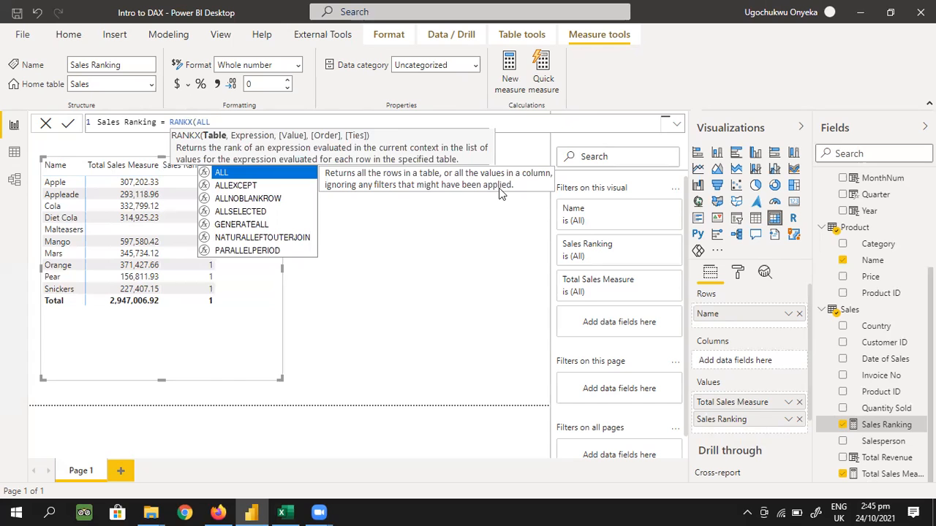
pyautogui.write('(')
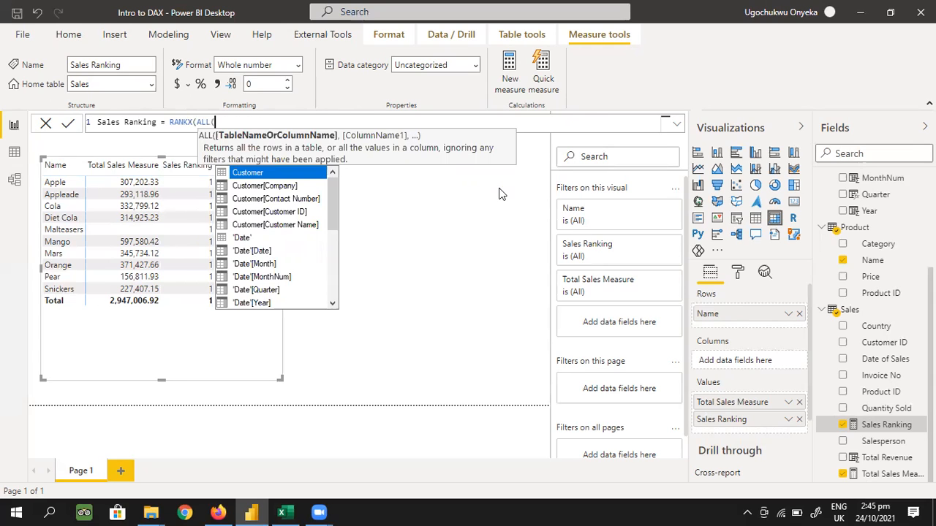
pyautogui.scroll(-5, 268, 226)
pyautogui.scroll(-1, 268, 233)
pyautogui.click(265, 187)
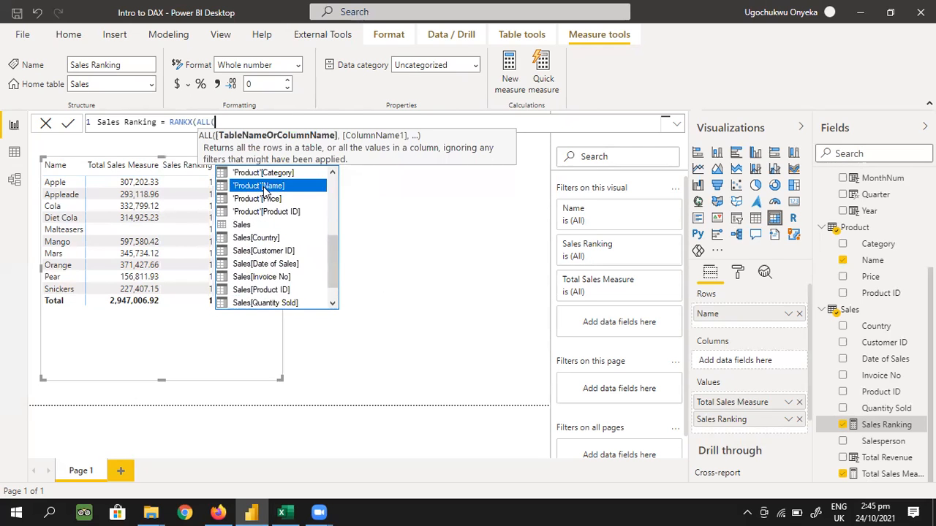
pyautogui.doubleClick(264, 187)
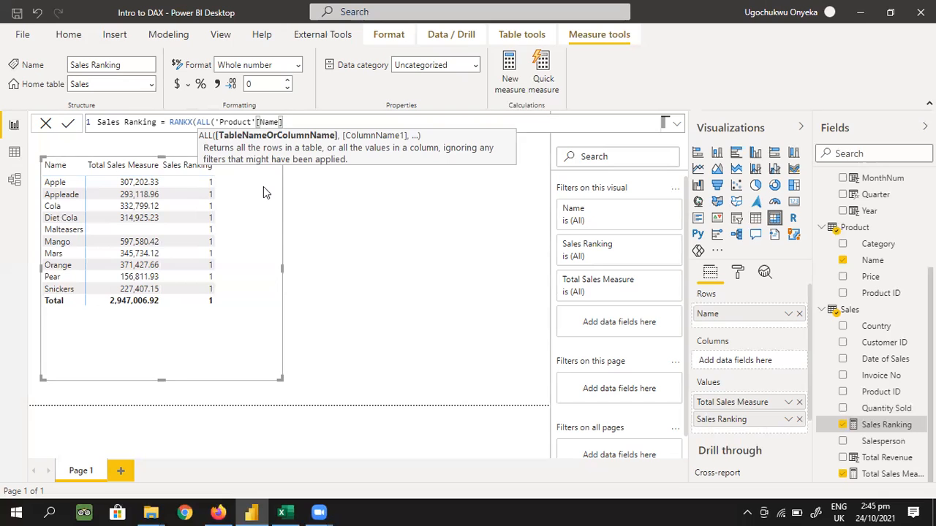
pyautogui.write('),')
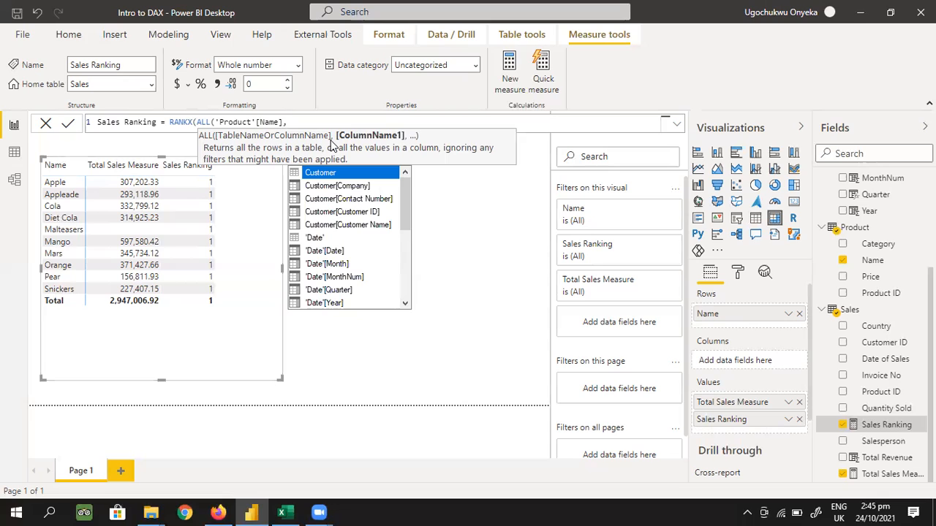
pyautogui.press('BackSpace')
pyautogui.write(')')
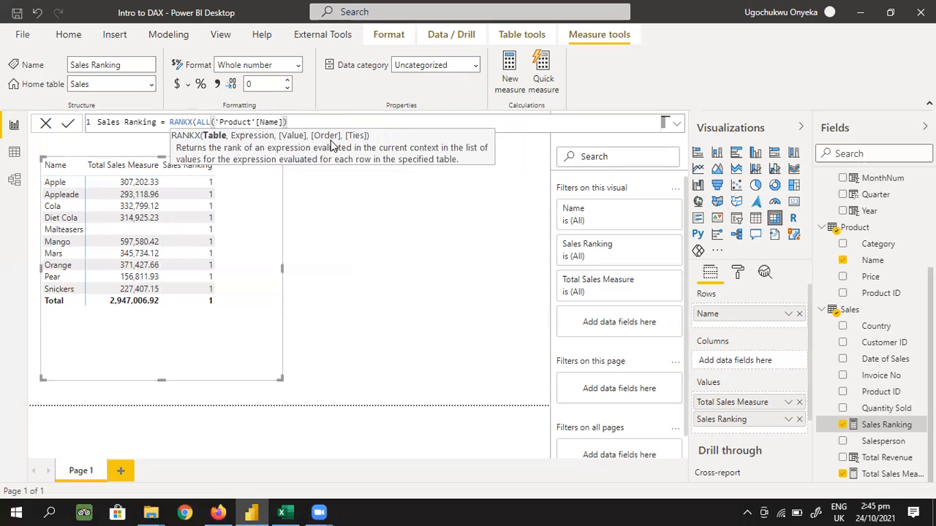
# - Set [Total Sales Measure] as the RANKX expression, close the formula and commit the revised Sales Ranking measure
pyautogui.write(',')
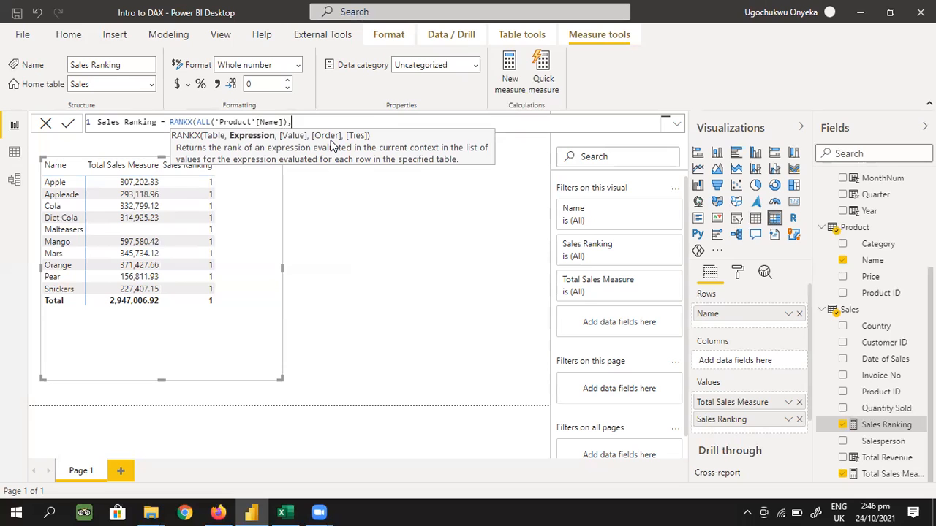
pyautogui.write('o')
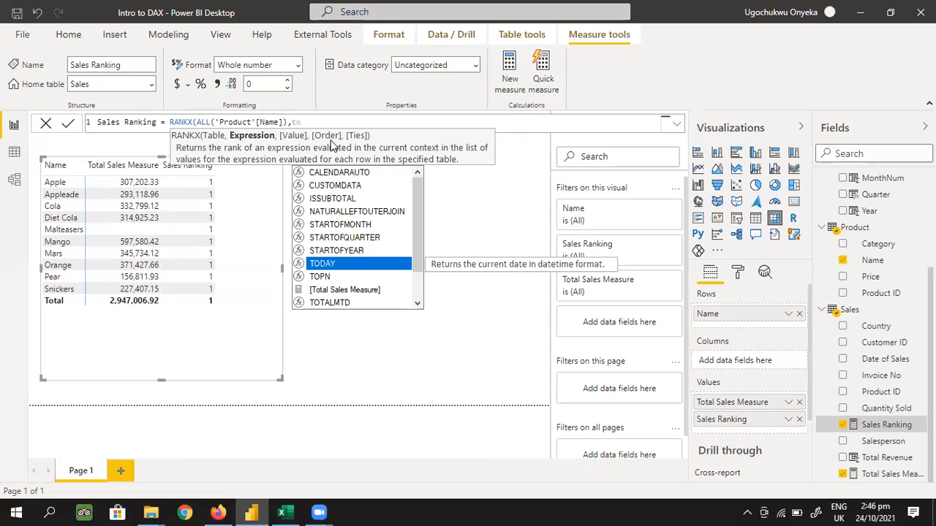
pyautogui.click(342, 290)
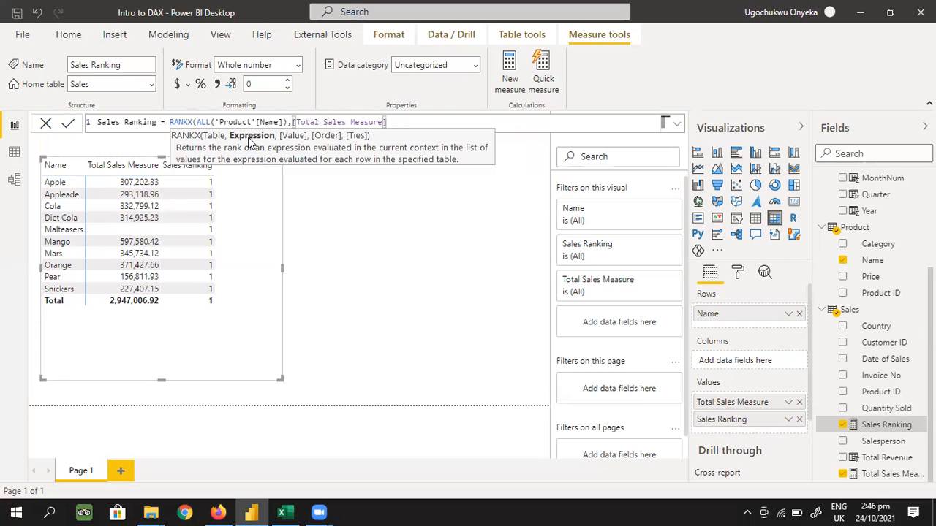
pyautogui.write(')')
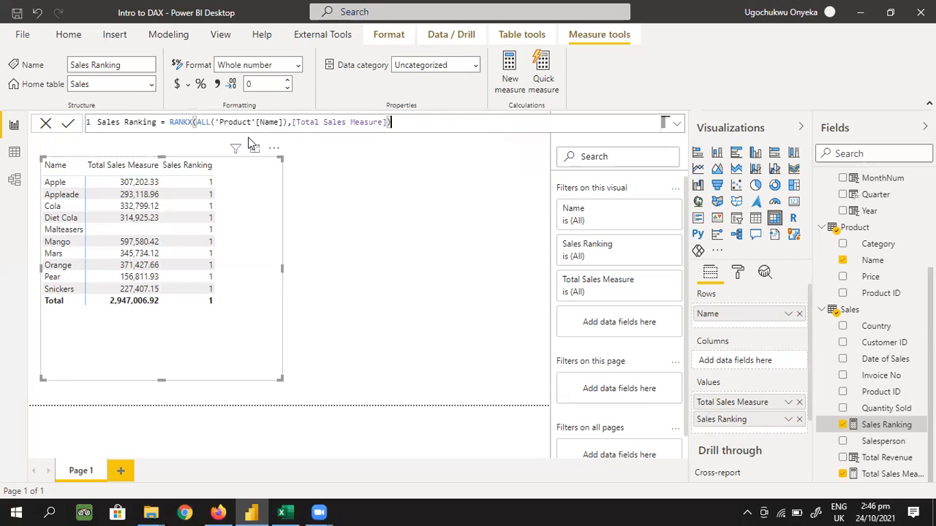
pyautogui.press('Return')
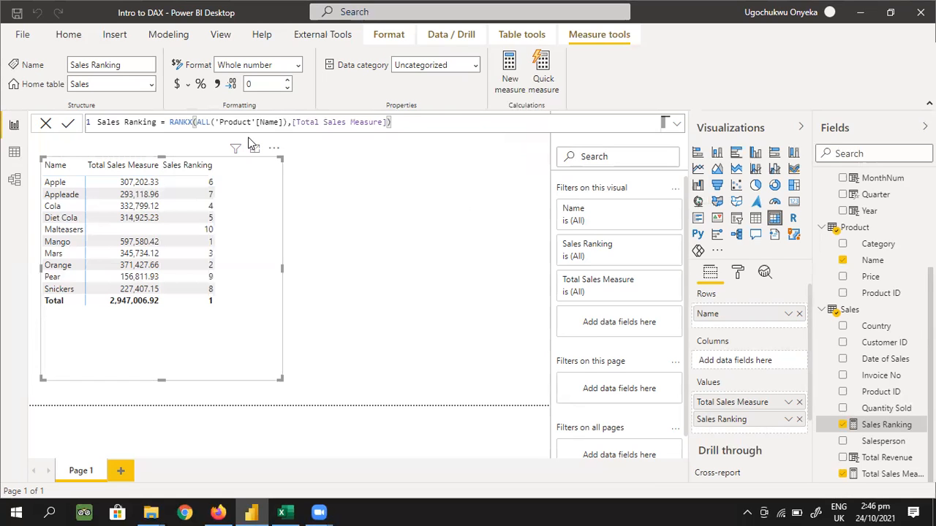
# - Sort the matrix by Sales Ranking in ascending order
pyautogui.click(183, 166)
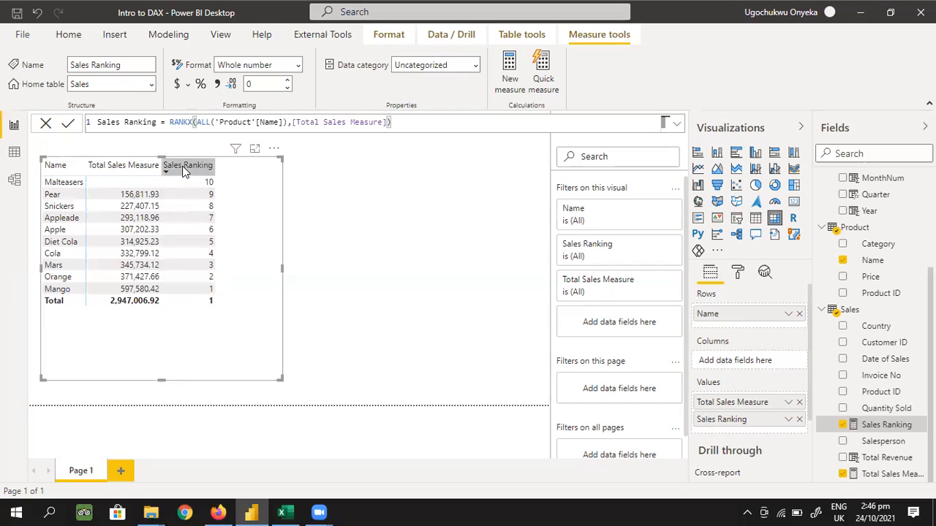
pyautogui.click(183, 166)
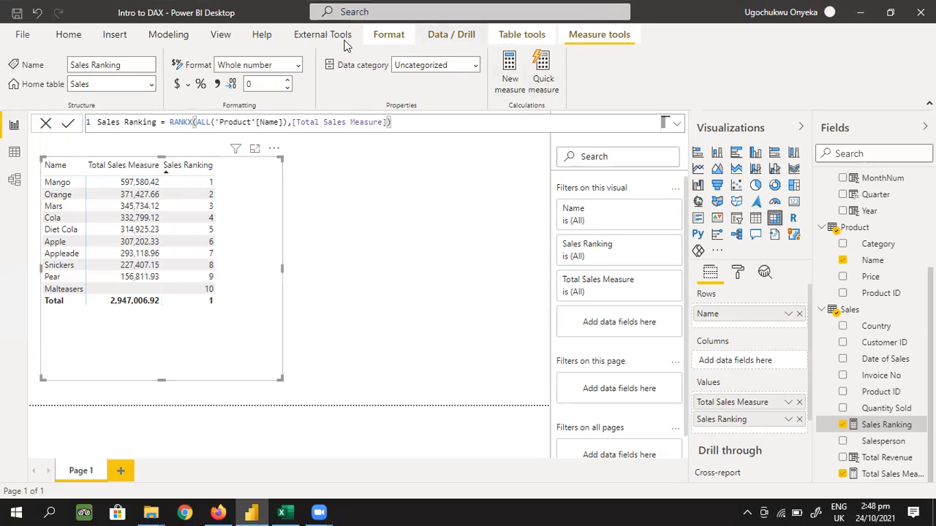
pyautogui.click(264, 38)
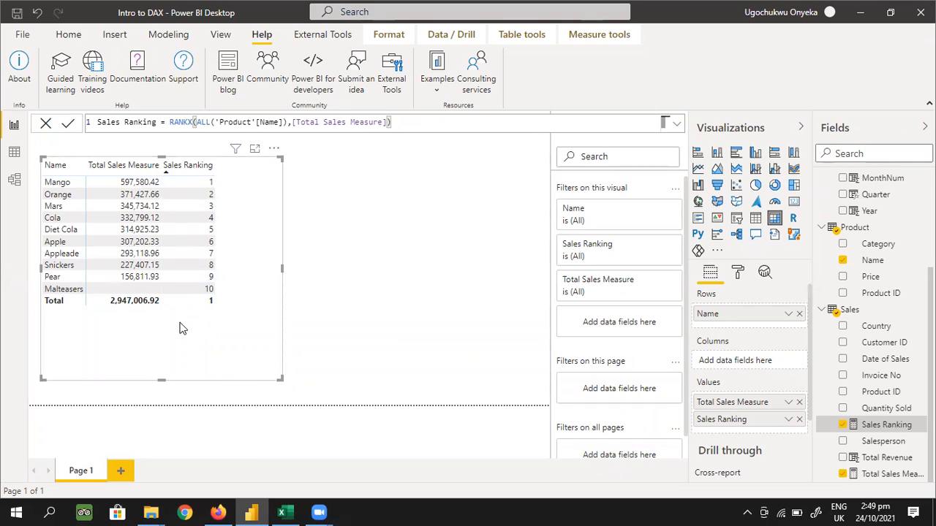
pyautogui.press('Escape')
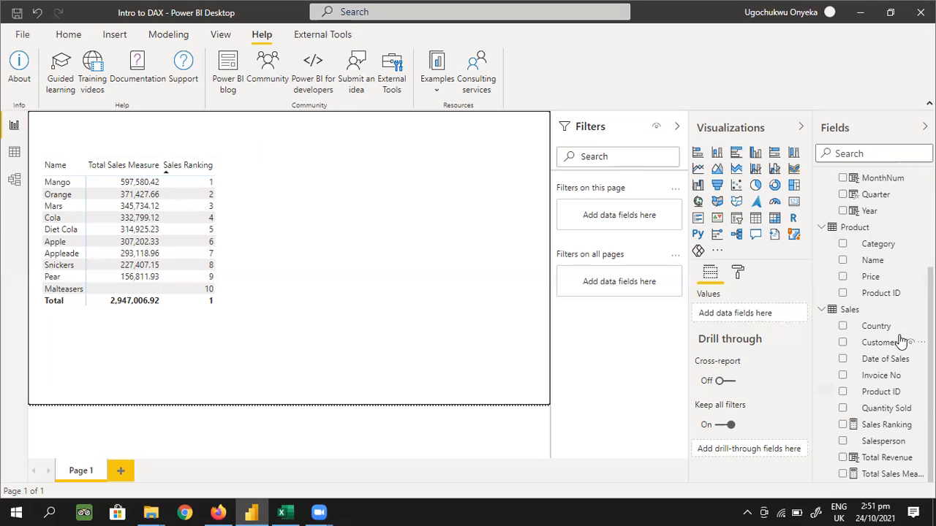
# - Create a new measure in the Sales table and begin its formula with Total Sales Denominator = CALCULATE(
pyautogui.rightClick(873, 347)
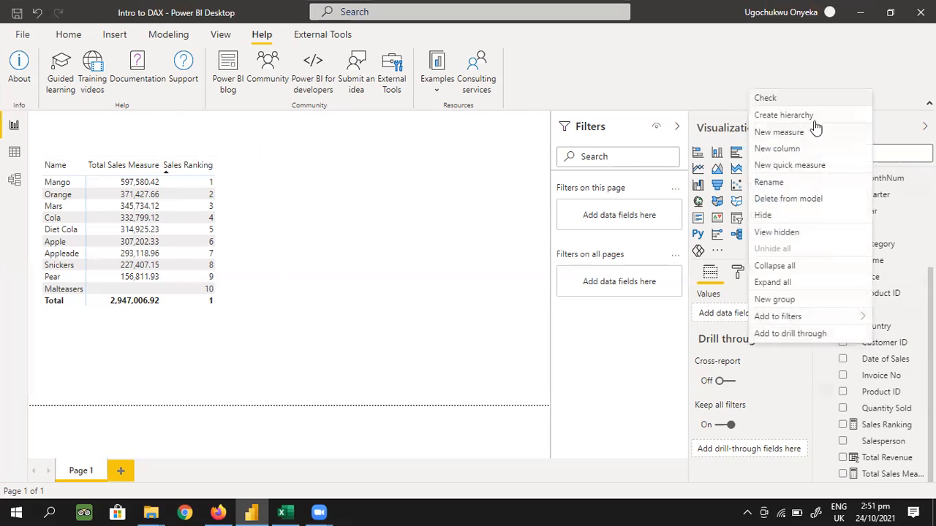
pyautogui.click(779, 132)
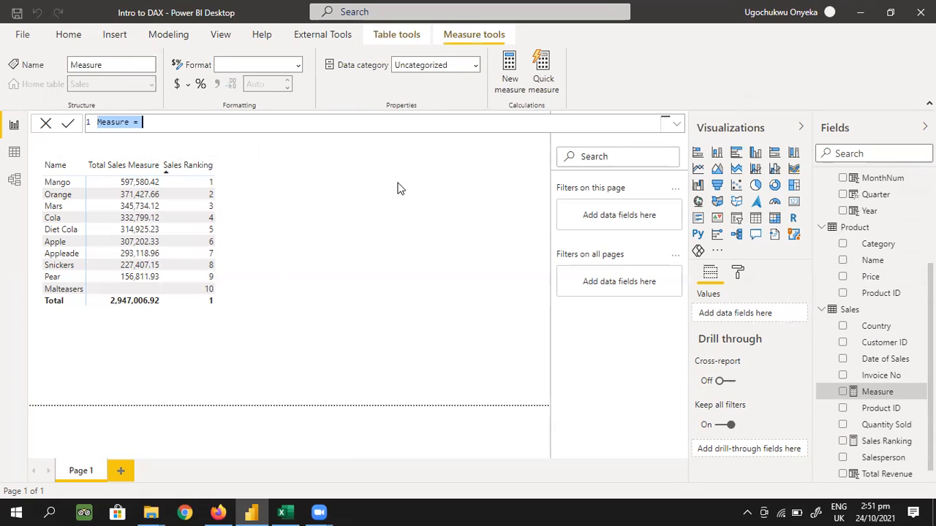
pyautogui.write('Total ')
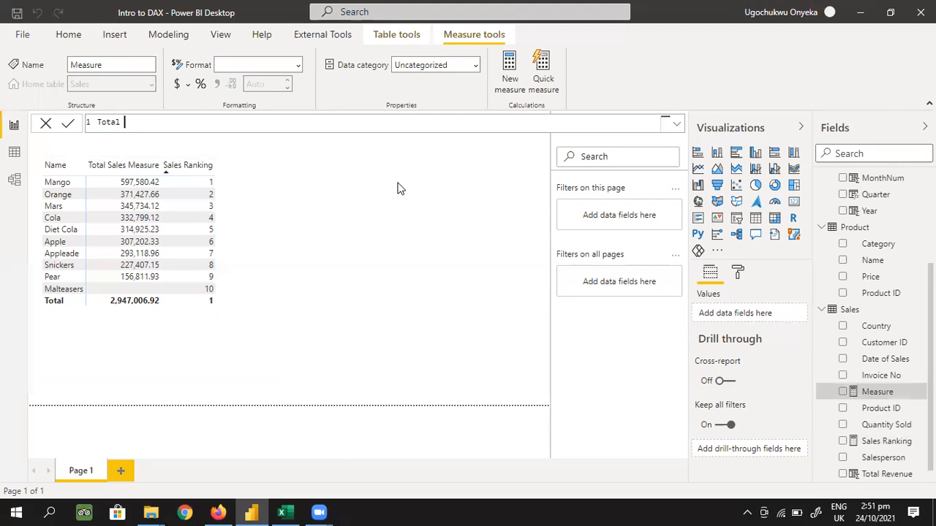
pyautogui.write('Sales Der')
pyautogui.write('ominator =')
pyautogui.write('CALCULATE')
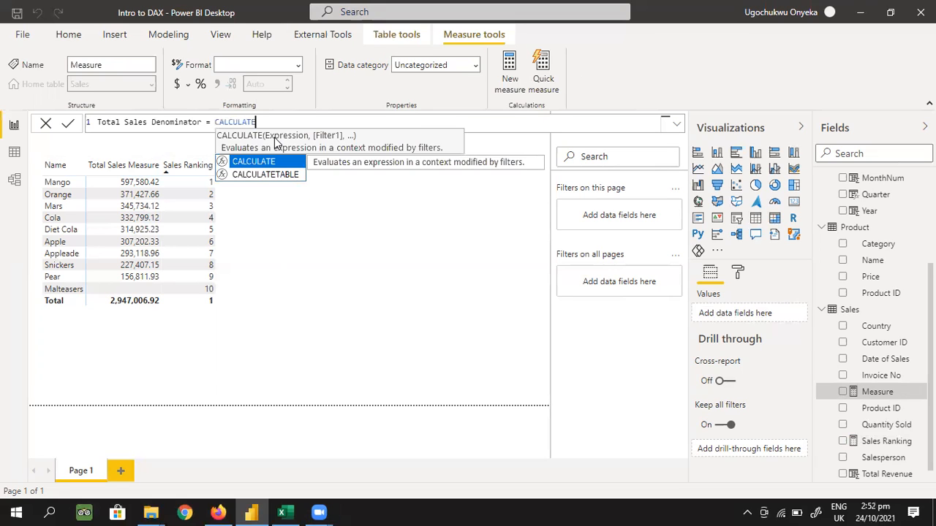
pyautogui.write('(')
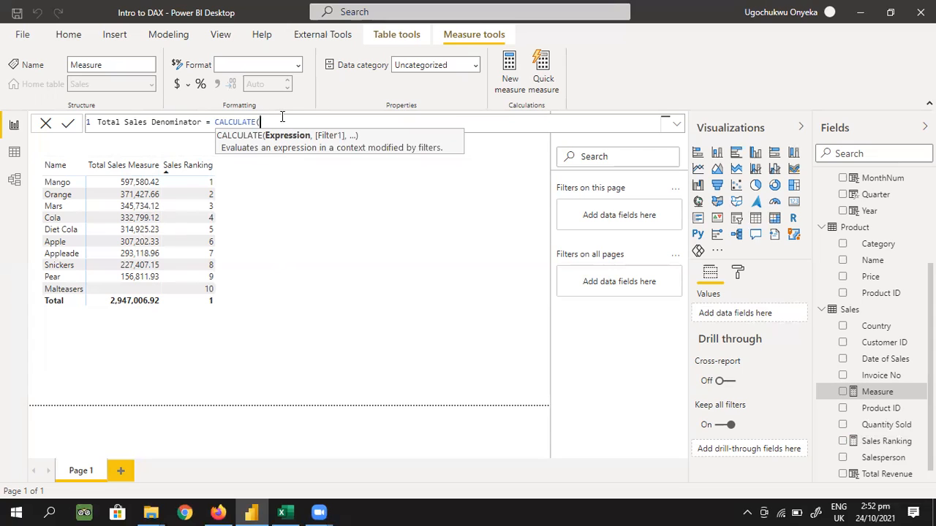
# - Enter [Total Sales Measure] as the expression argument of CALCULATE, followed by a comma for the filter argument
pyautogui.write('Tota')
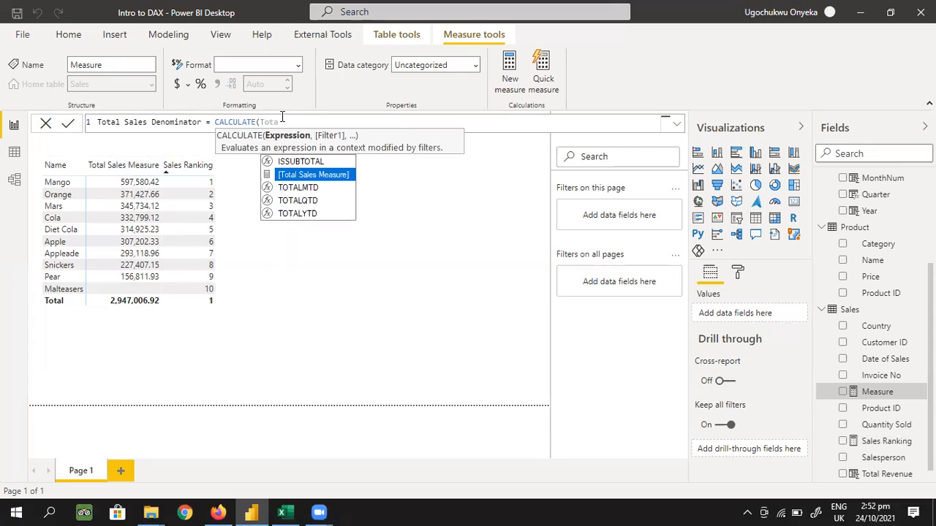
pyautogui.click(320, 177)
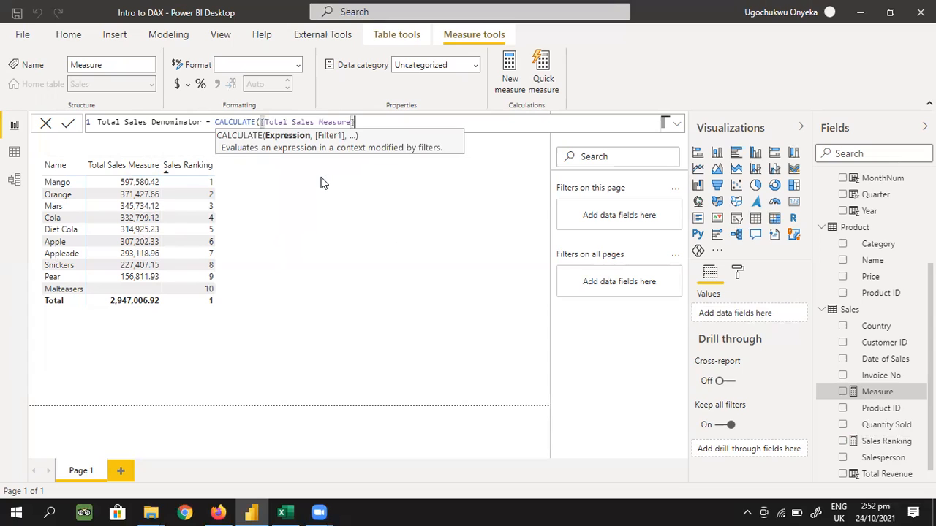
pyautogui.write(',')
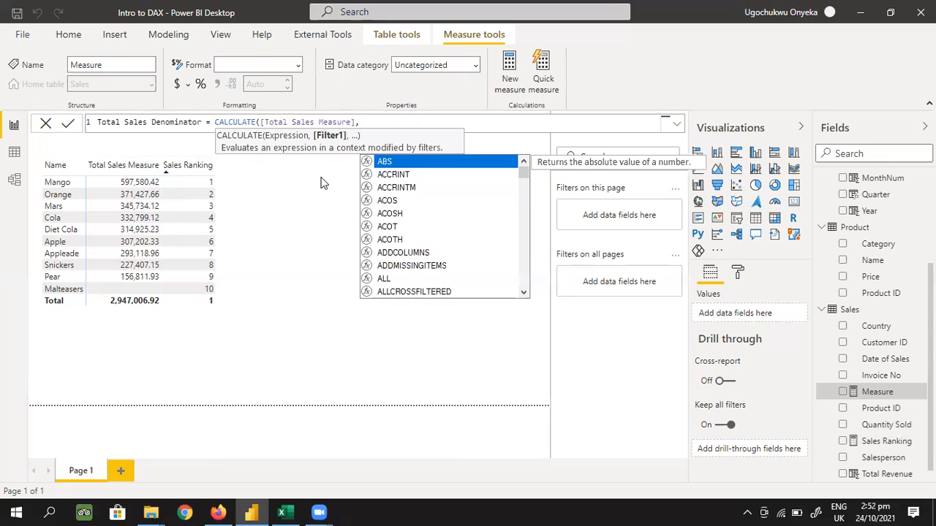
# - Complete the Total Sales Denominator measure with REMOVEFILTERS('Product'[Name]) as the CALCULATE filter and commit the formula
pyautogui.write('REMOVEFILTERS(')
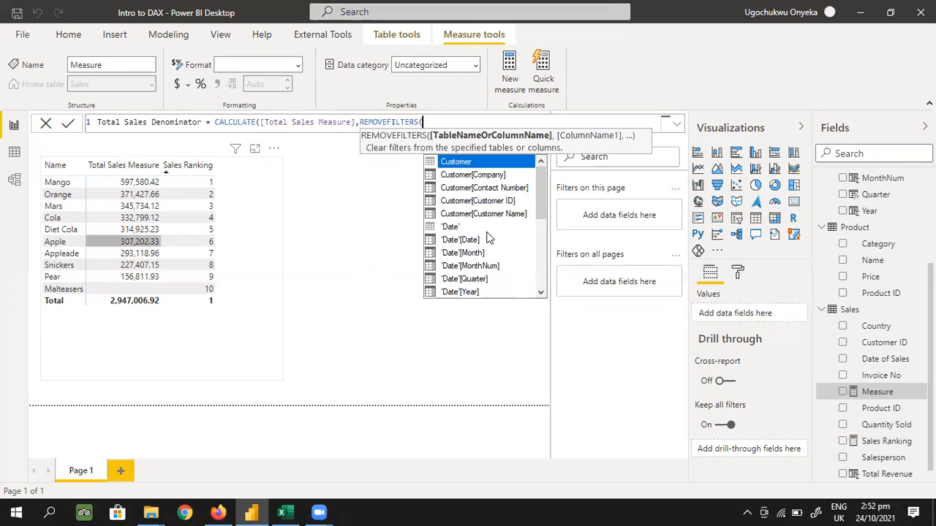
pyautogui.moveTo(542, 203); pyautogui.dragTo(542, 221)
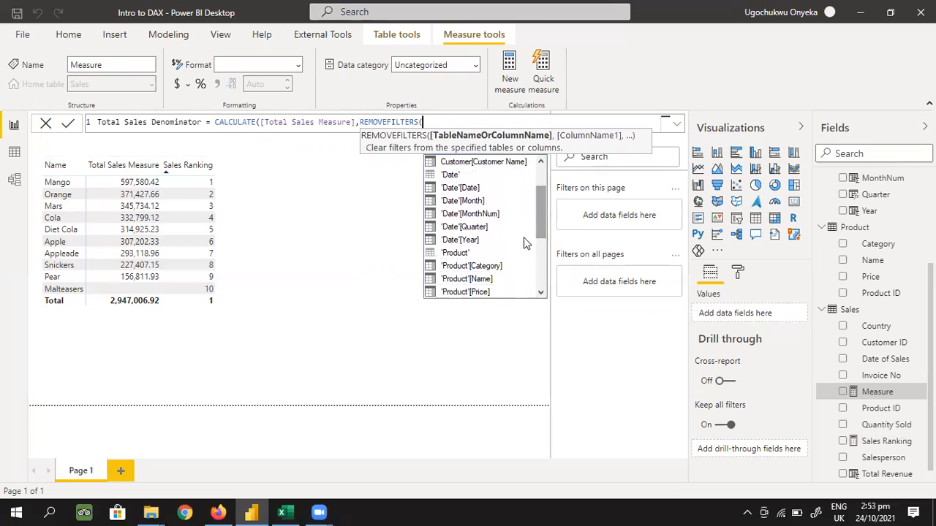
pyautogui.click(471, 279)
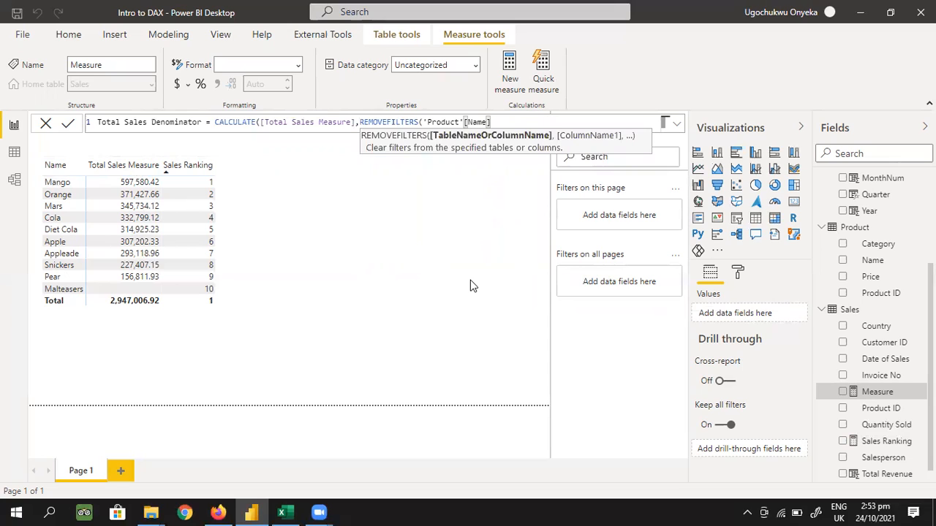
pyautogui.write('))')
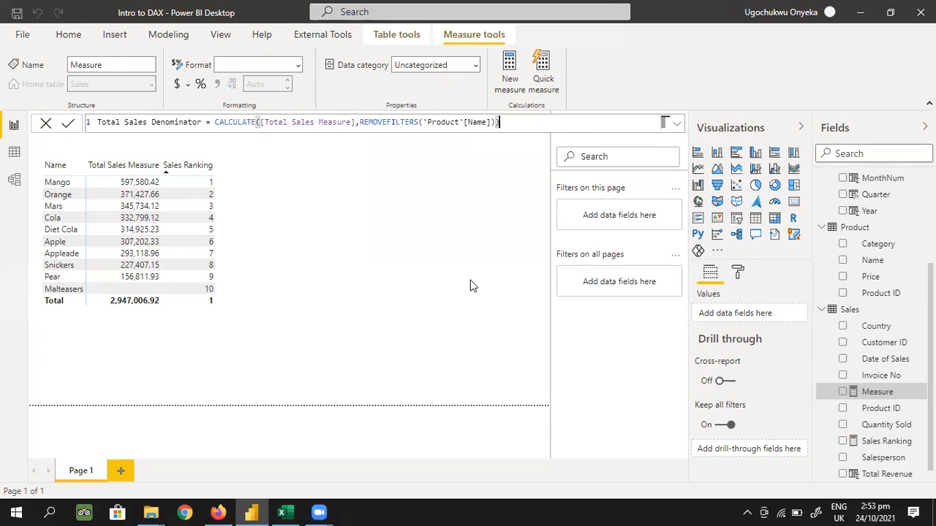
pyautogui.press('Return')
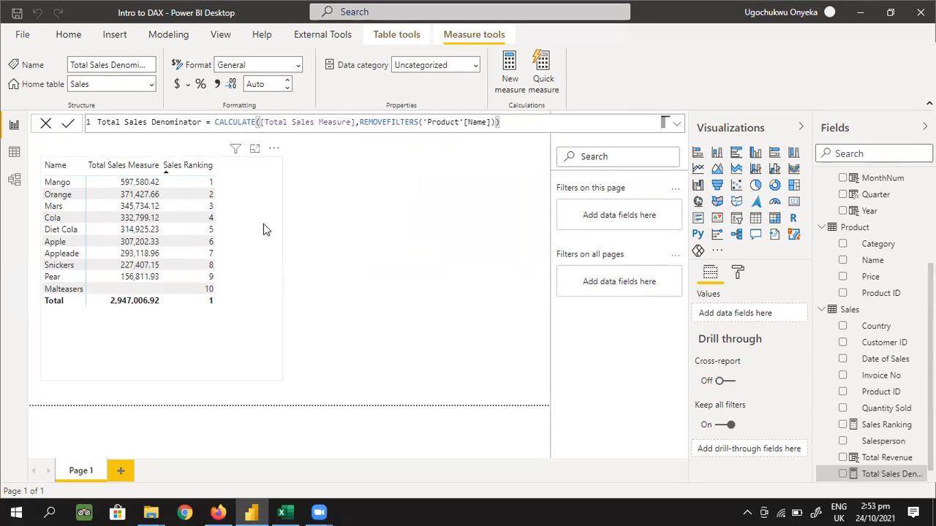
# - Add Total Sales Denominator to the matrix values below Sales Ranking and widen the matrix to fit the whole new column
pyautogui.click(709, 274)
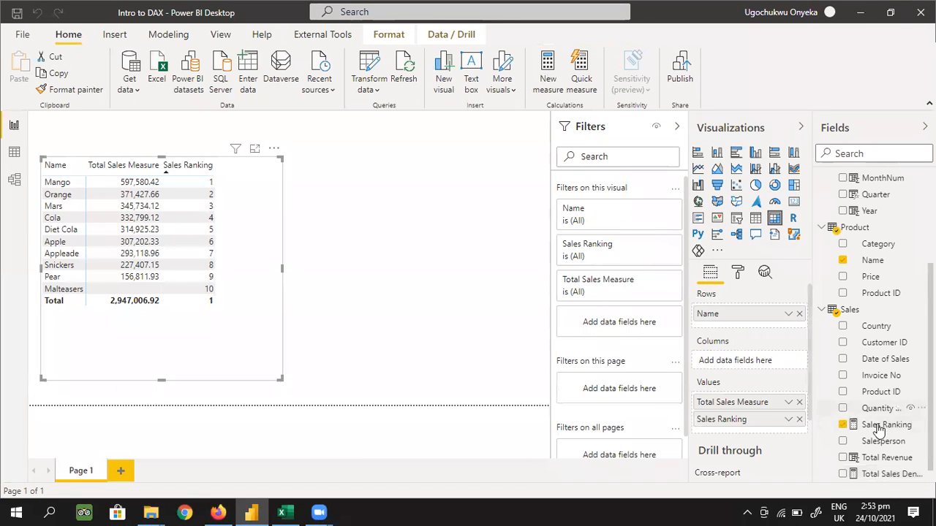
pyautogui.scroll(-1, 905, 446)
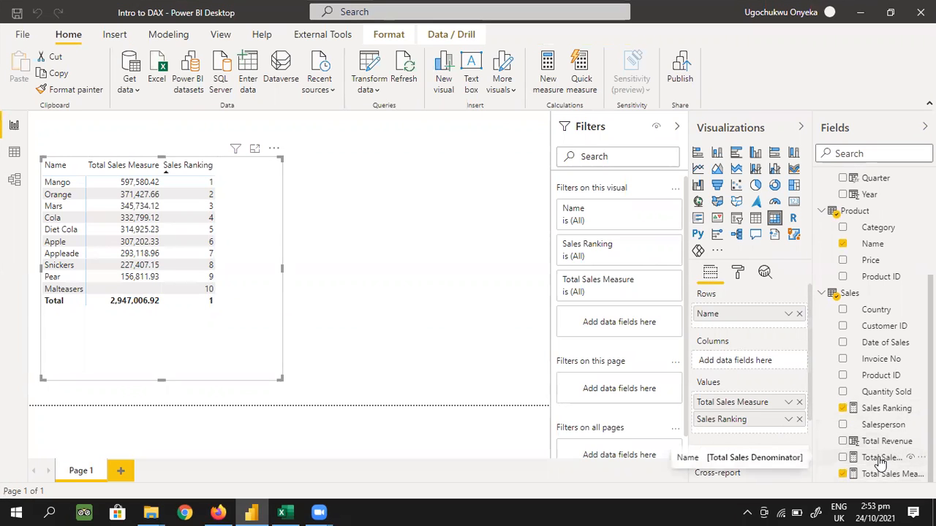
pyautogui.moveTo(882, 463); pyautogui.dragTo(749, 438)
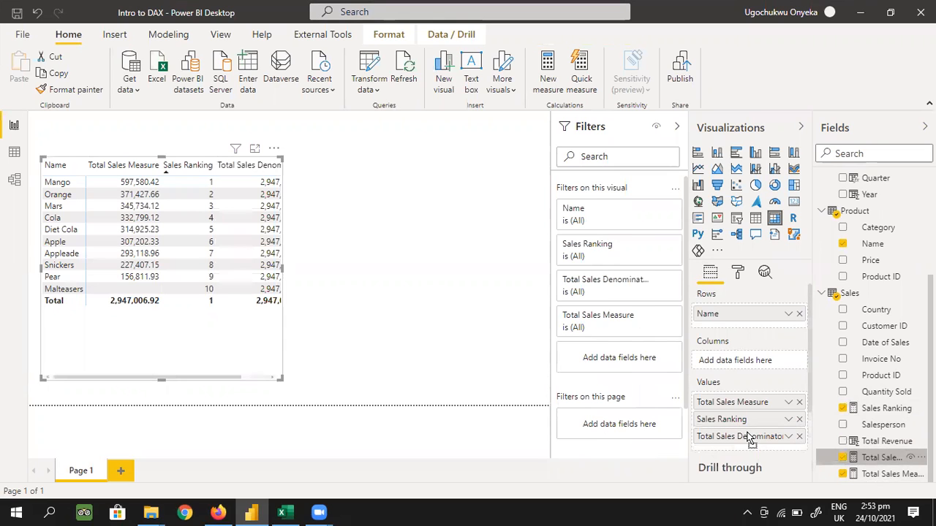
pyautogui.moveTo(280, 377); pyautogui.dragTo(358, 380)
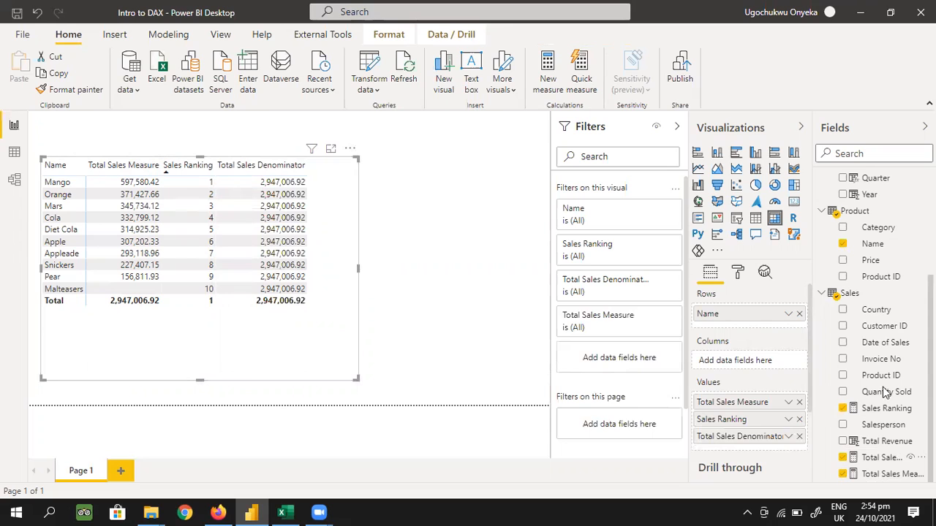
# - Create a new measure in the Sales table and begin its formula with Sales Proportion = DIVIDE(
pyautogui.rightClick(877, 343)
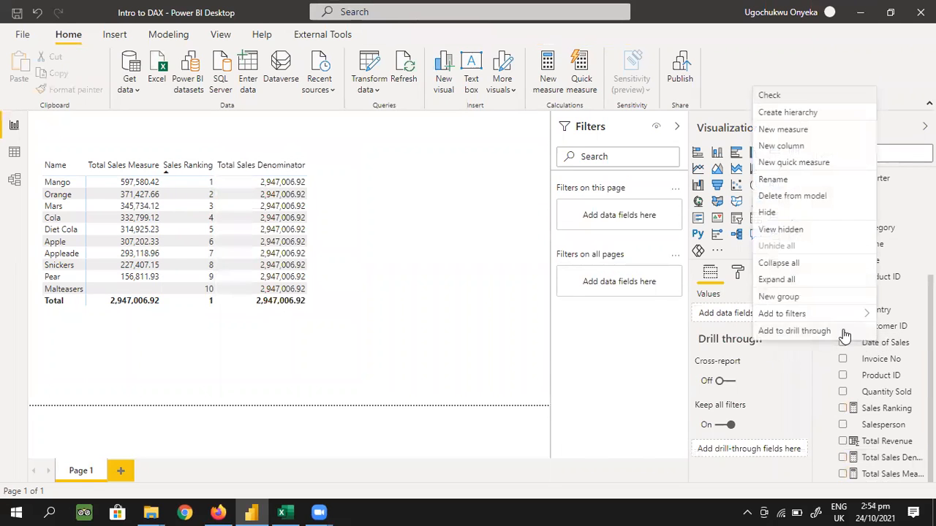
pyautogui.click(807, 129)
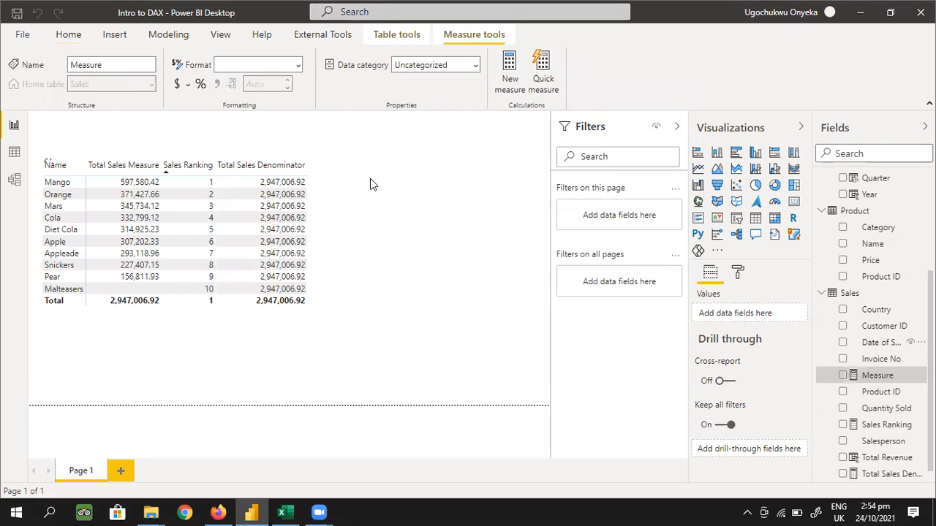
pyautogui.write('S')
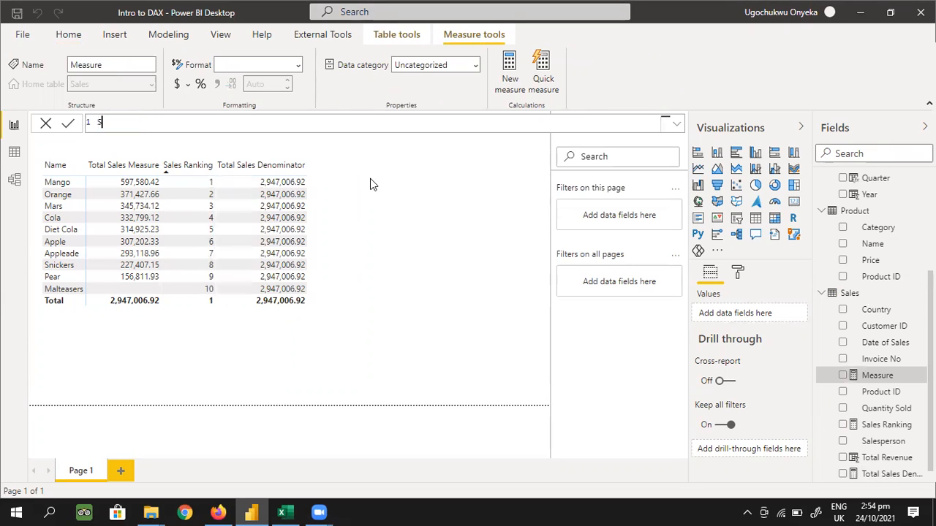
pyautogui.write('ales Proportion = DIVI')
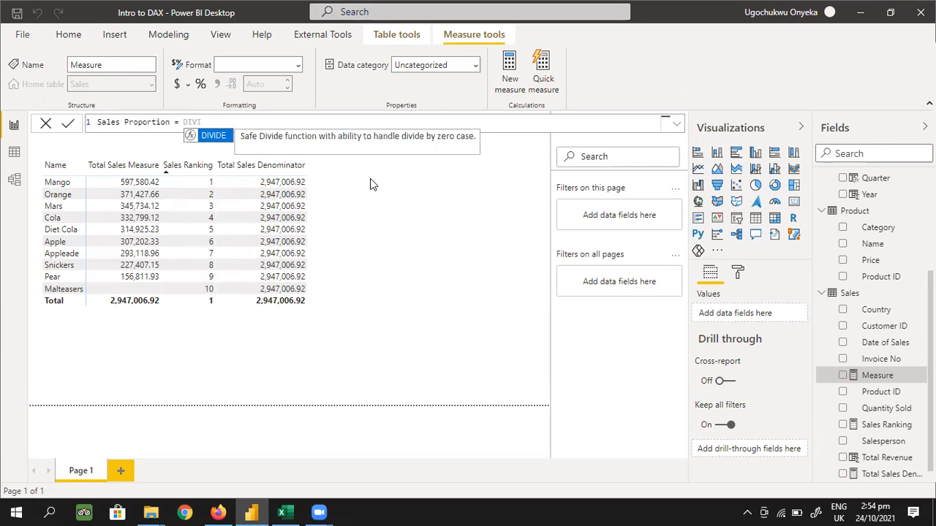
pyautogui.press('Tab')
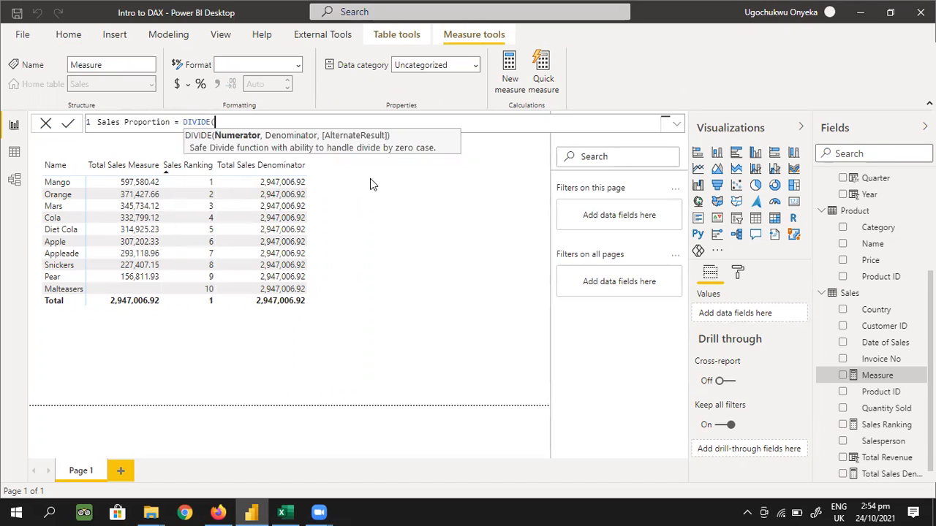
# - Remove the DIVIDE function from the Sales Proportion formula, keeping the measure name and equals sign
pyautogui.press('BackSpace')
pyautogui.press('BackSpace')
pyautogui.press('BackSpace')
pyautogui.press('BackSpace')
pyautogui.press('BackSpace')
pyautogui.press('BackSpace')
pyautogui.press('BackSpace')
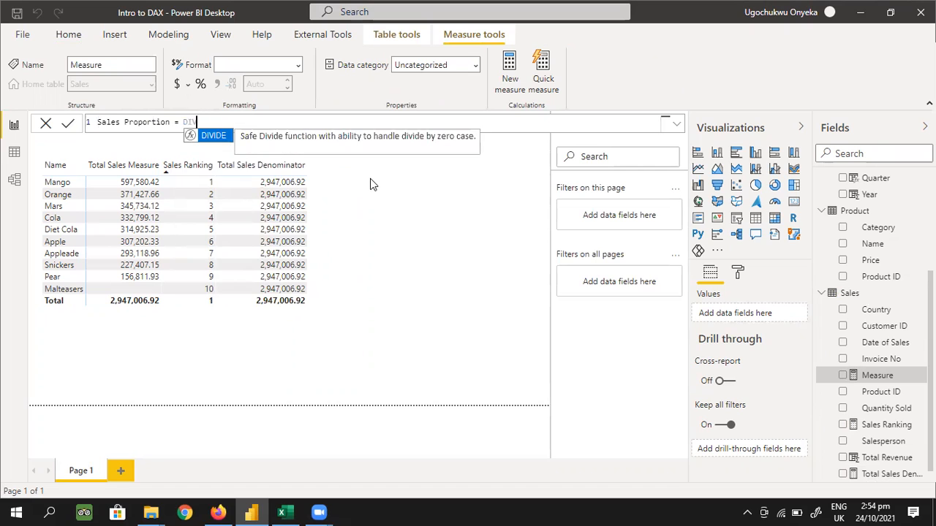
pyautogui.write('Total')
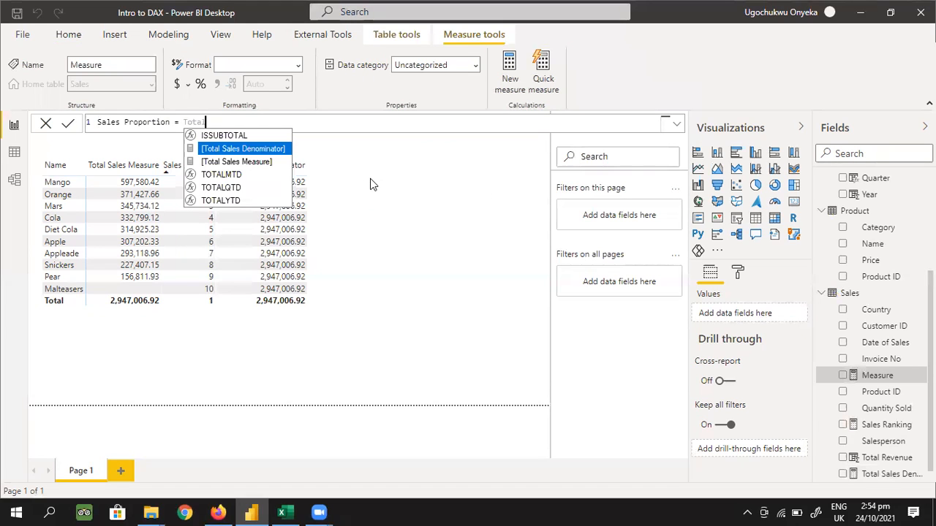
pyautogui.press('Tab')
pyautogui.write('/')
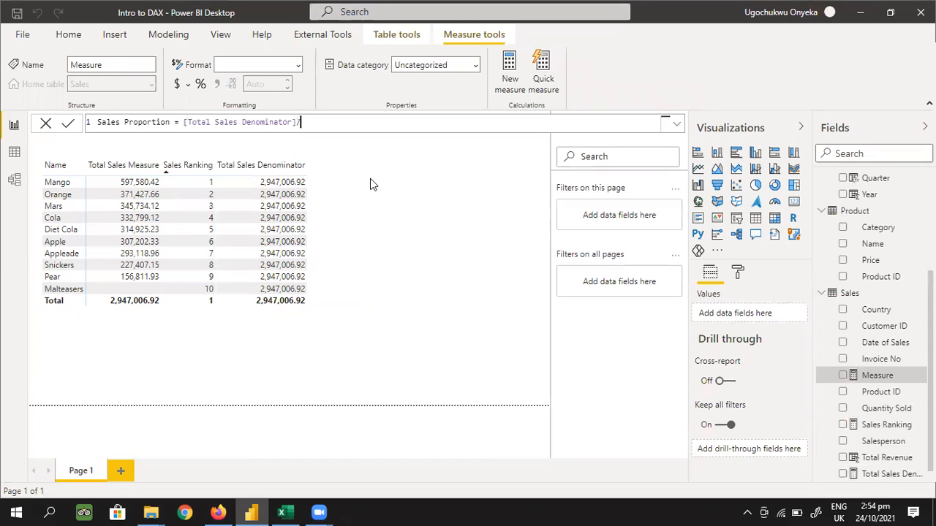
pyautogui.write('total')
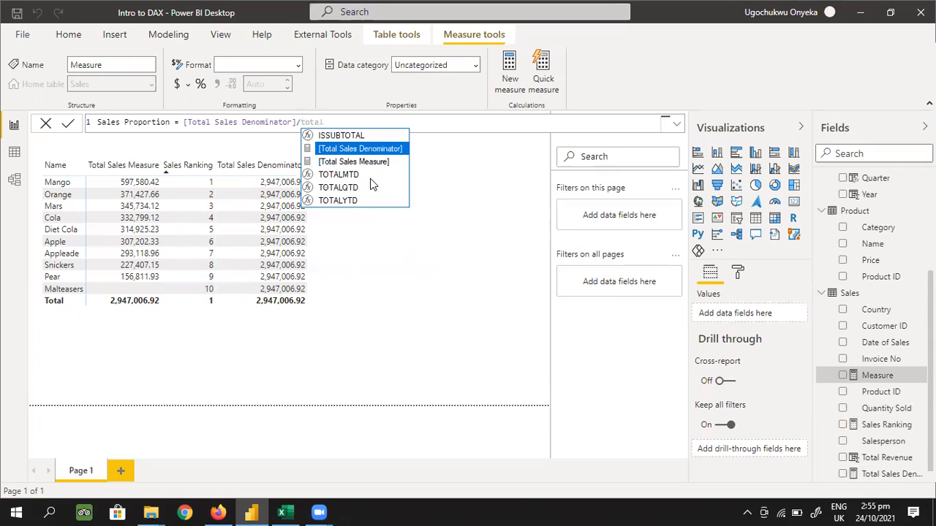
pyautogui.press('BackSpace')
pyautogui.press('BackSpace')
pyautogui.press('BackSpace')
pyautogui.press('BackSpace')
pyautogui.press('BackSpace')
pyautogui.press('BackSpace')
pyautogui.press('BackSpace')
pyautogui.press('BackSpace')
pyautogui.press('BackSpace')
pyautogui.press('BackSpace')
pyautogui.press('BackSpace')
pyautogui.press('BackSpace')
pyautogui.press('BackSpace')
pyautogui.press('BackSpace')
pyautogui.press('BackSpace')
pyautogui.press('BackSpace')
pyautogui.press('BackSpace')
pyautogui.press('BackSpace')
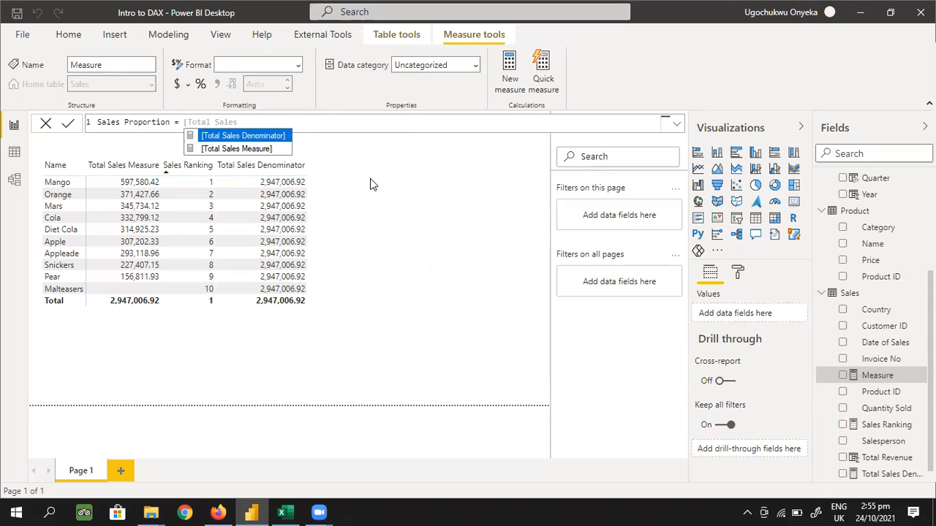
# - Write the Sales Proportion expression as [Total Sales Measure]/[Total Sales Denominator] using the division operator
pyautogui.click(244, 148)
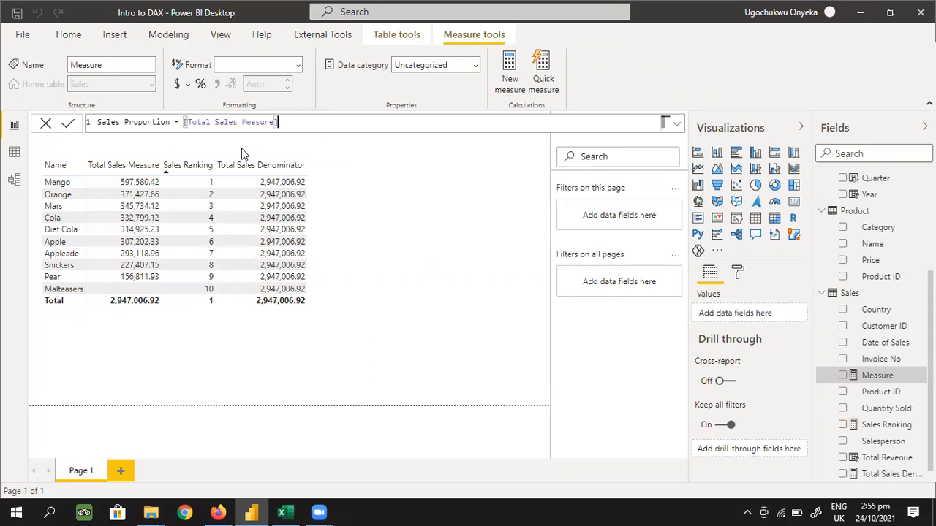
pyautogui.write('/Total')
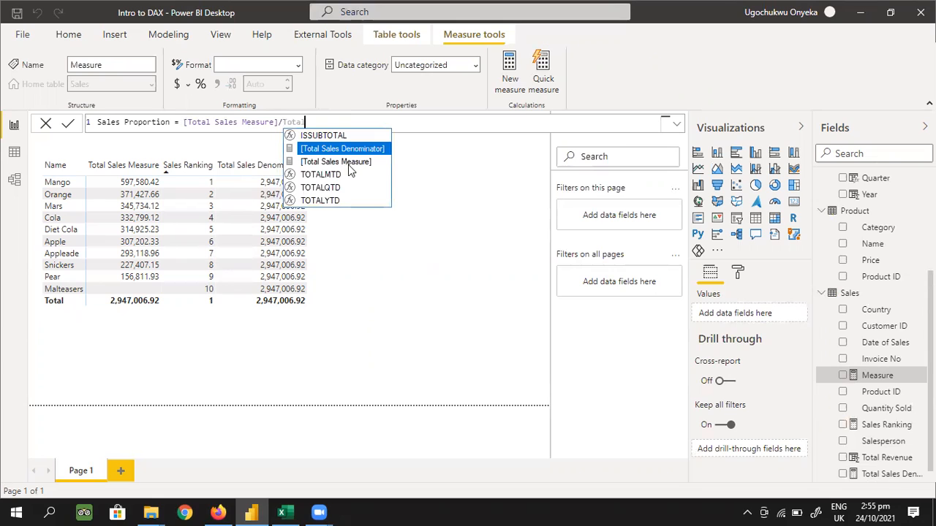
pyautogui.click(356, 167)
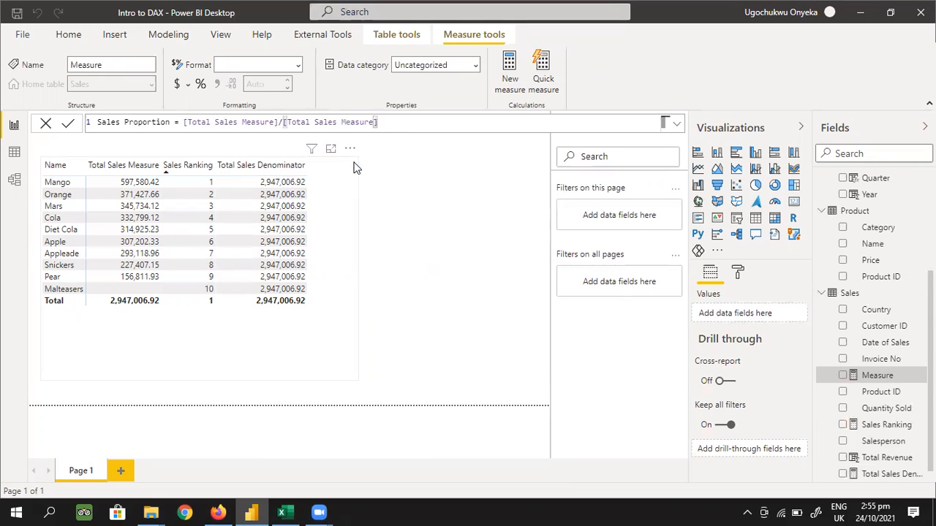
pyautogui.press('BackSpace')
pyautogui.press('BackSpace')
pyautogui.press('BackSpace')
pyautogui.press('BackSpace')
pyautogui.press('BackSpace')
pyautogui.press('BackSpace')
pyautogui.press('BackSpace')
pyautogui.press('BackSpace')
pyautogui.press('BackSpace')
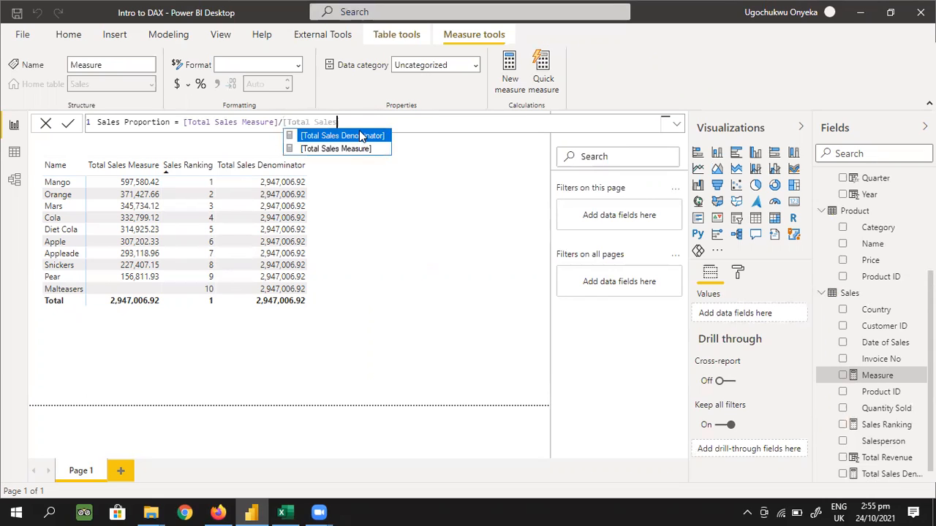
pyautogui.click(374, 136)
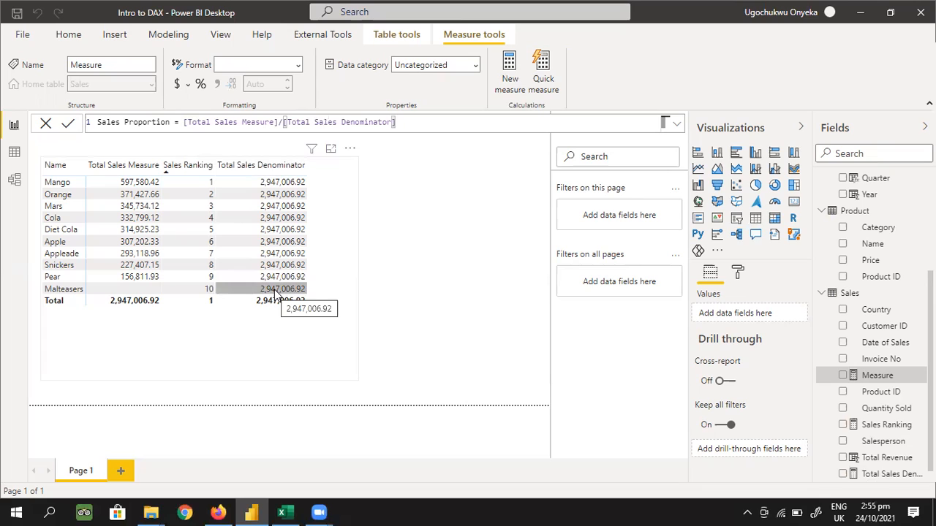
# - Replace the Sales Proportion expression with DIVIDE([Total Sales Measure],[Total Sales Denominator],0) and commit the measure
pyautogui.moveTo(402, 122); pyautogui.dragTo(184, 122)
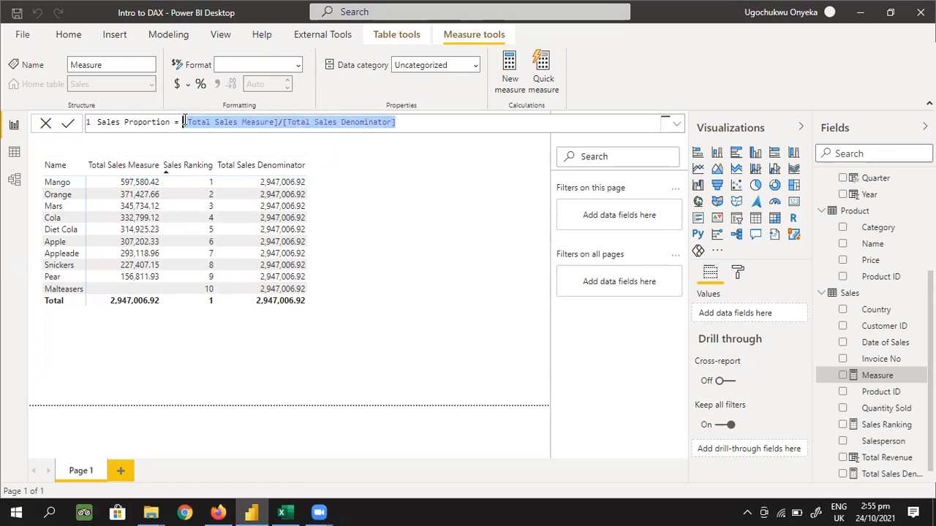
pyautogui.write('DIVIDE(')
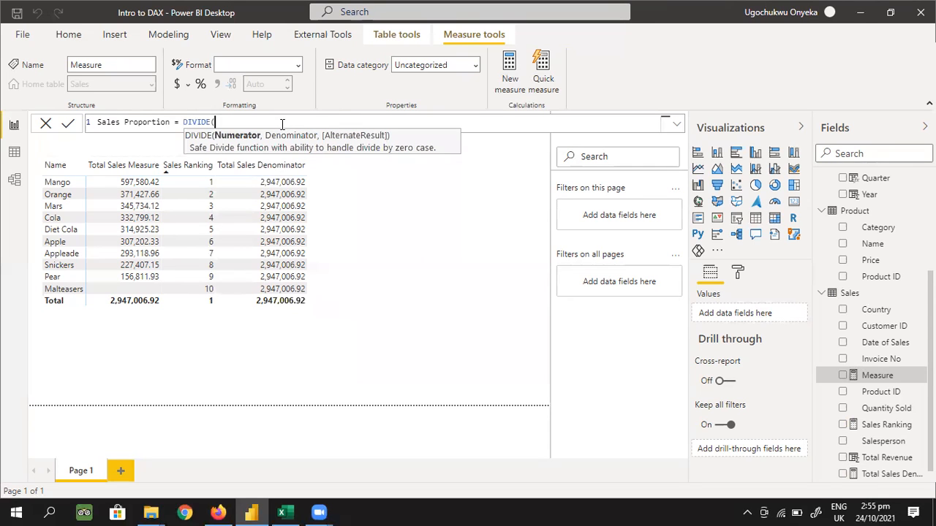
pyautogui.write('totals')
pyautogui.press('BackSpace')
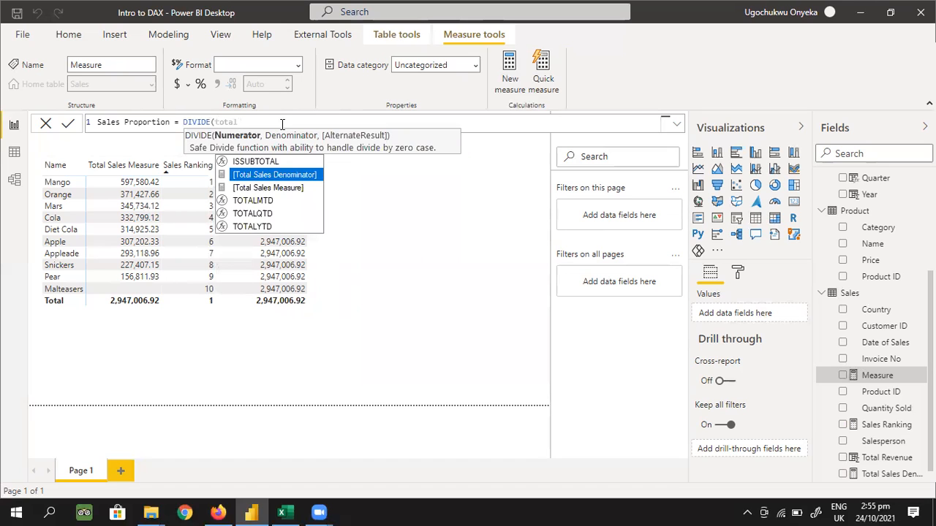
pyautogui.click(293, 188)
pyautogui.write(',')
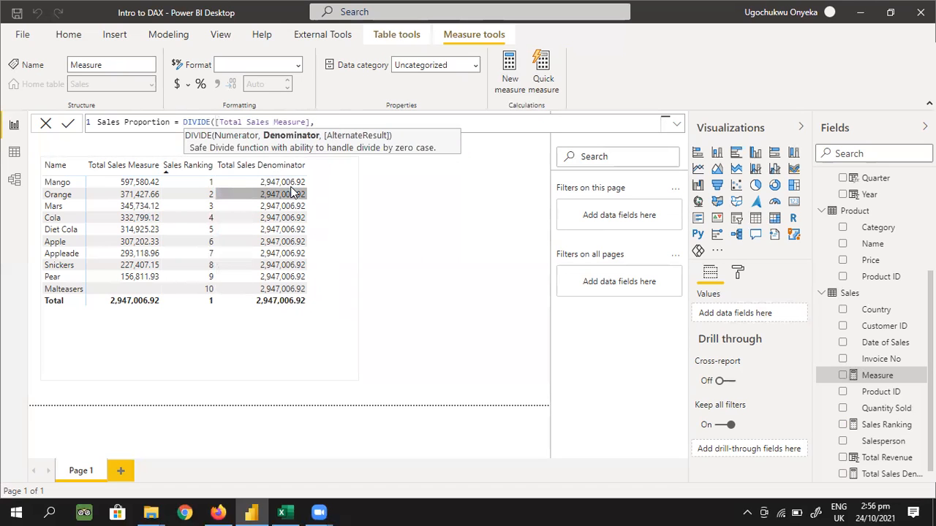
pyautogui.write('total')
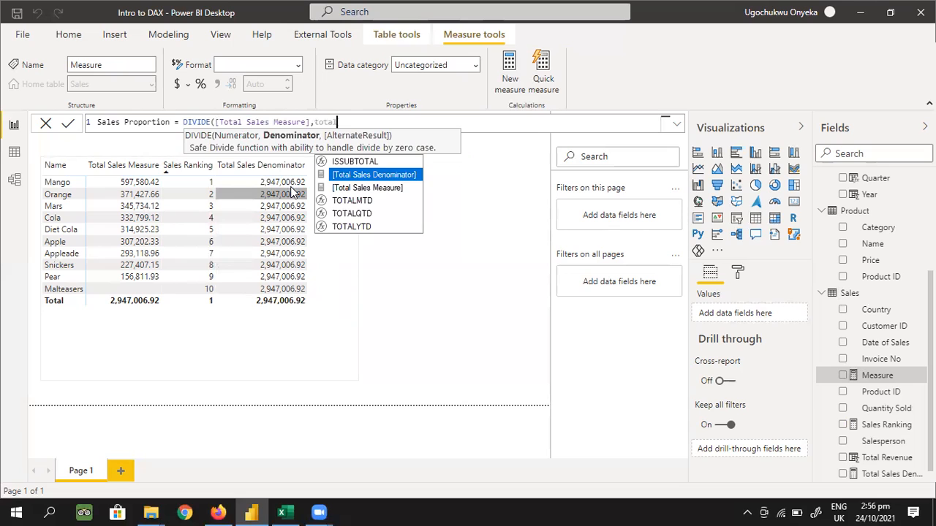
pyautogui.click(357, 175)
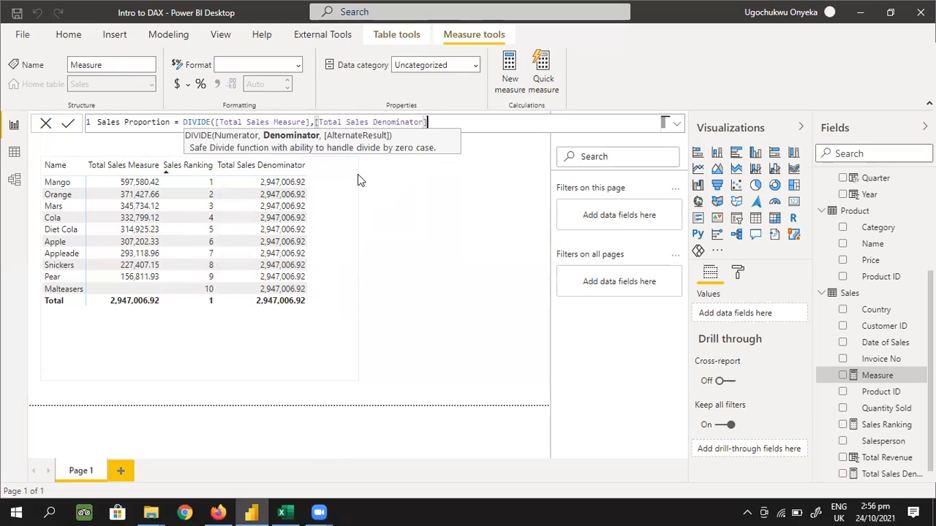
pyautogui.write('0)')
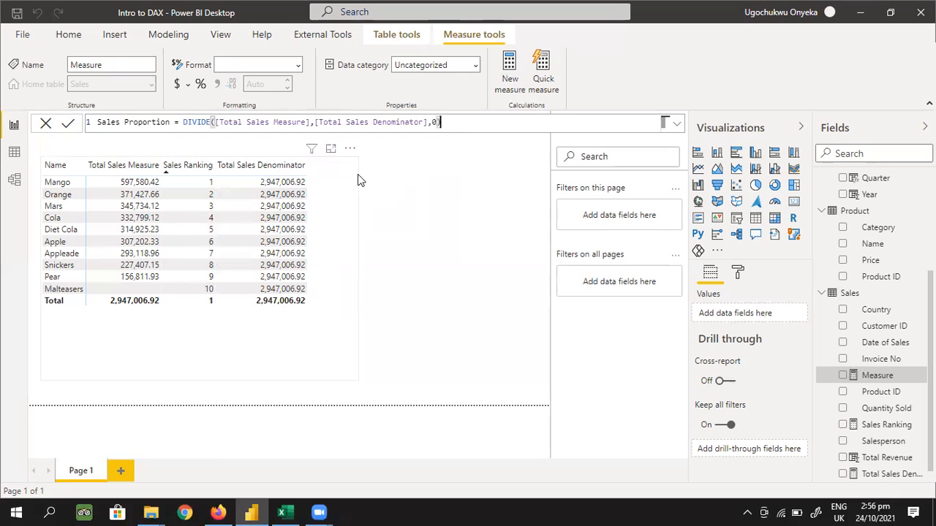
pyautogui.press('Return')
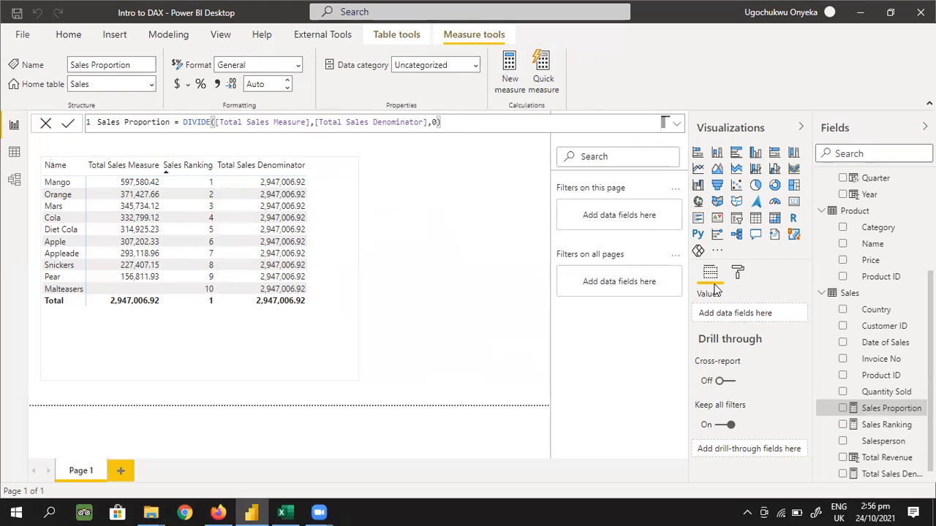
# - Widen the matrix and add the Sales Proportion measure to its values after Total Sales Denominator
pyautogui.click(343, 292)
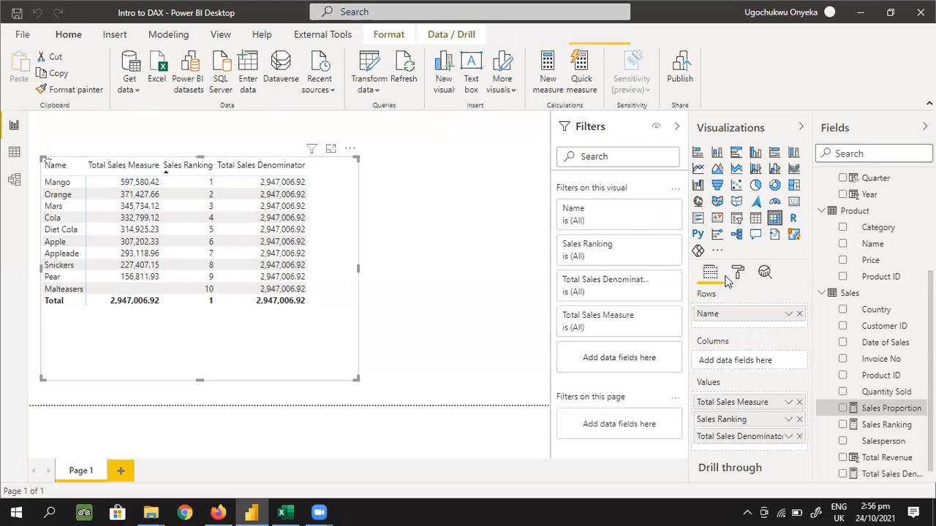
pyautogui.moveTo(357, 268); pyautogui.dragTo(487, 271)
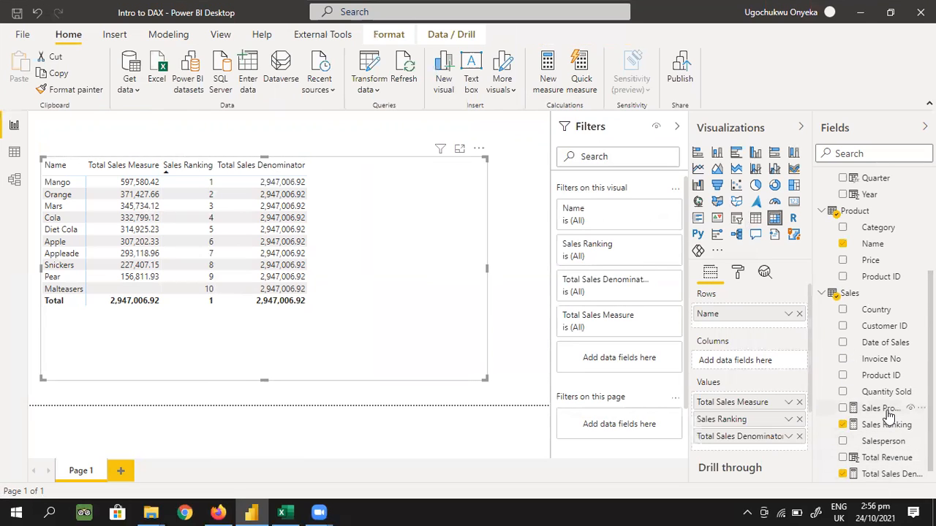
pyautogui.moveTo(888, 415); pyautogui.dragTo(763, 456)
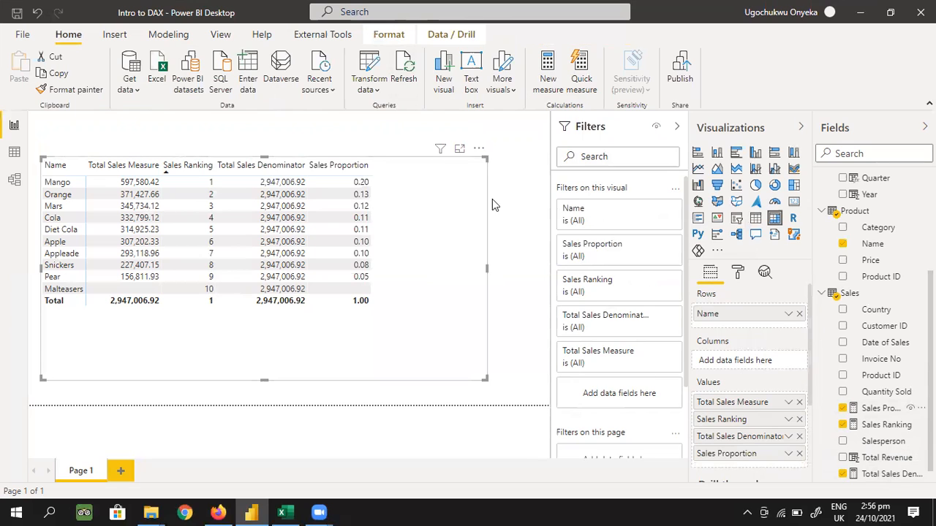
# - Try the Percentage format on the Total Sales Denominator measure, and replace it with the Decimal number format
pyautogui.click(880, 475)
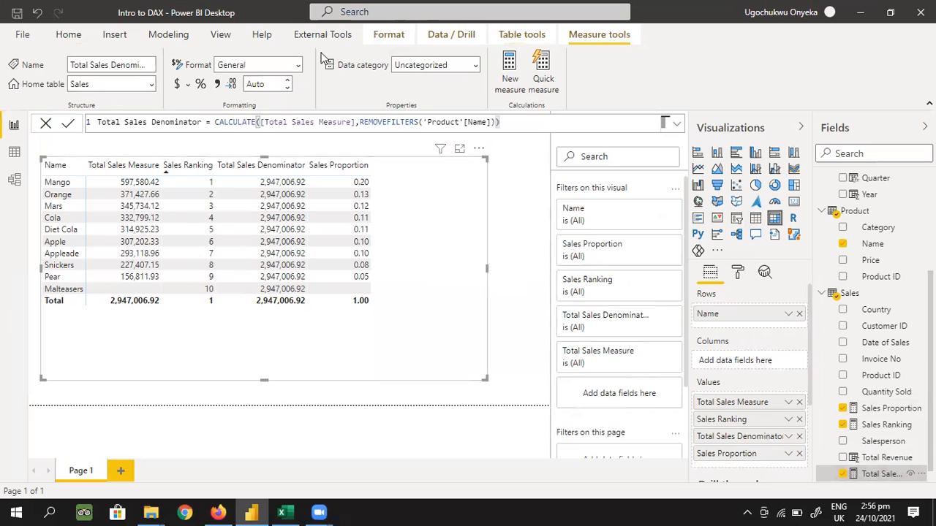
pyautogui.click(202, 85)
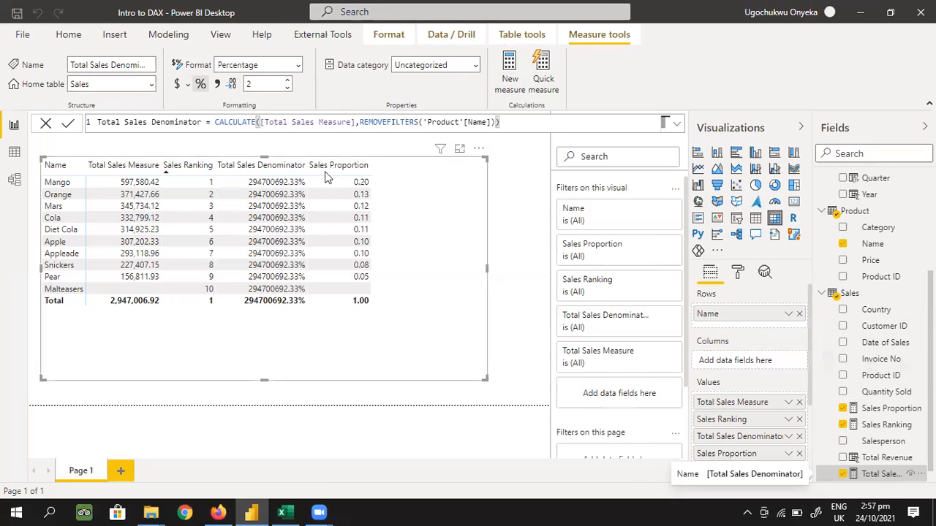
pyautogui.click(298, 67)
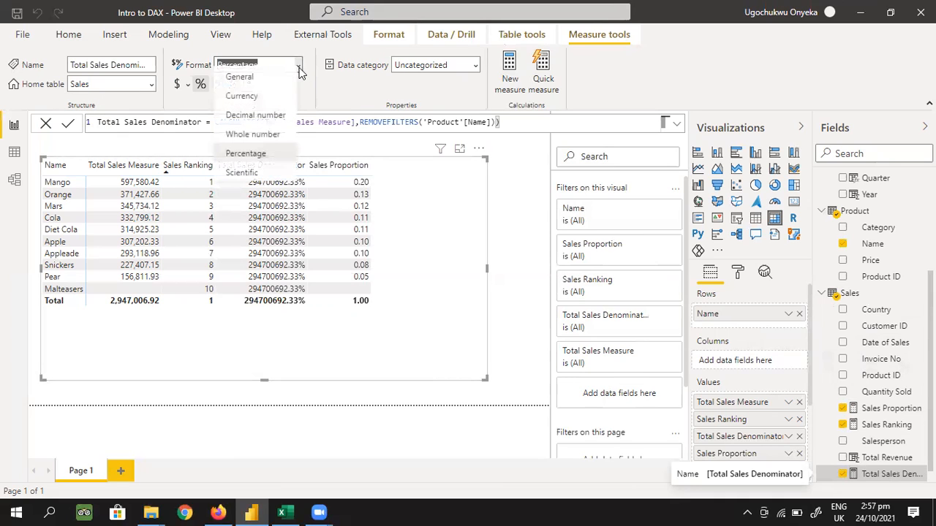
pyautogui.click(257, 123)
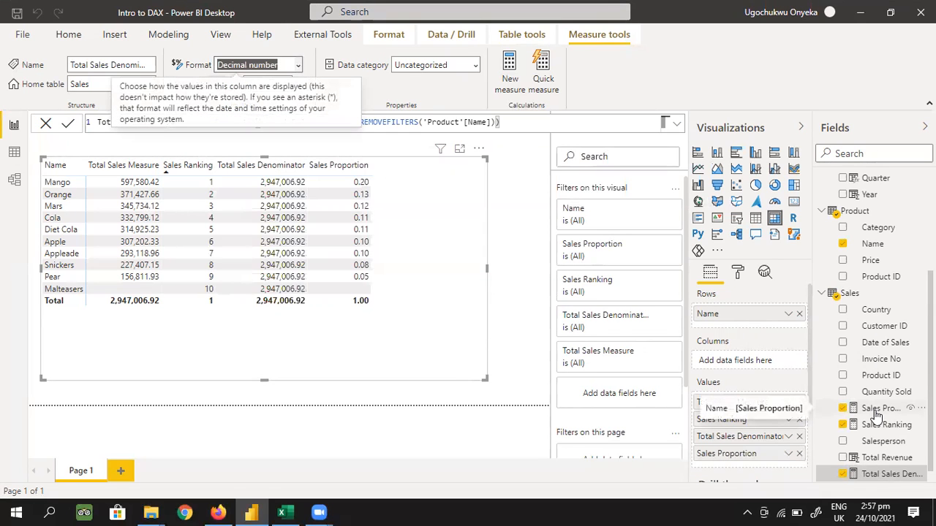
# - Format the Sales Proportion measure as a percentage
pyautogui.click(880, 409)
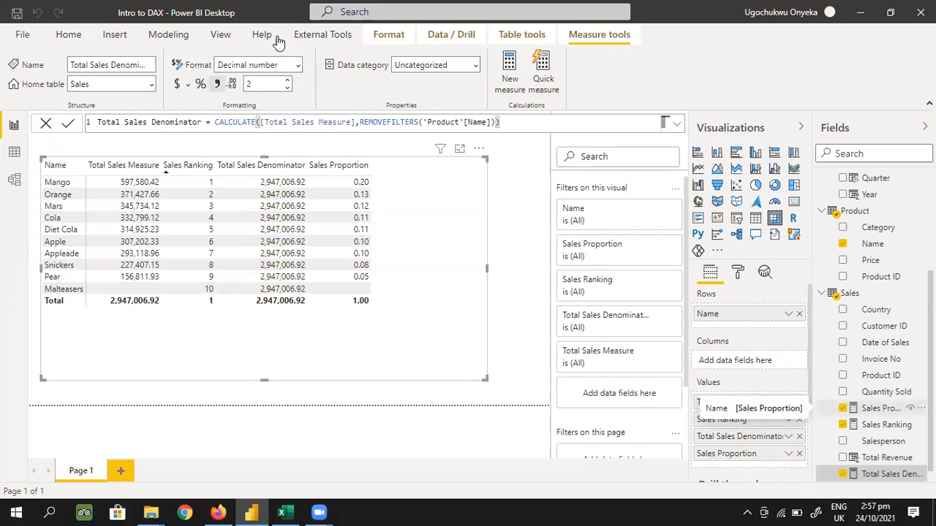
pyautogui.click(205, 86)
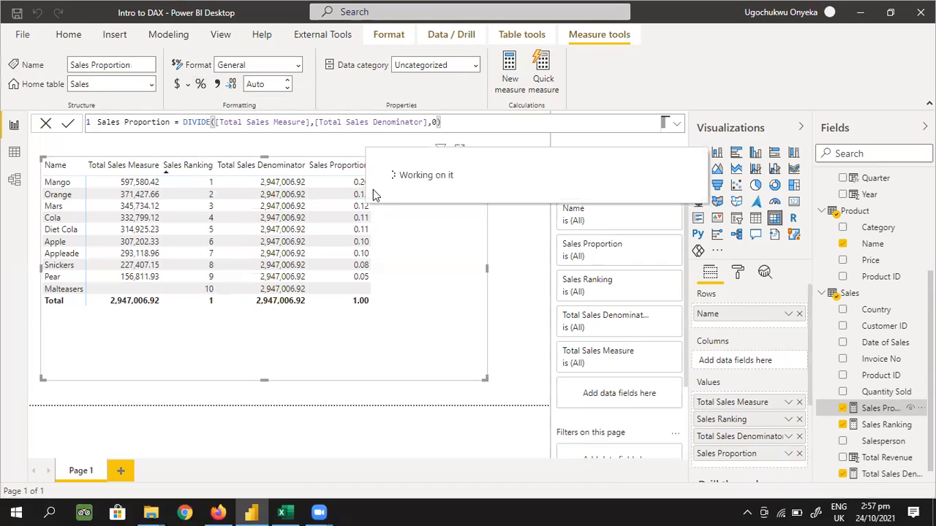